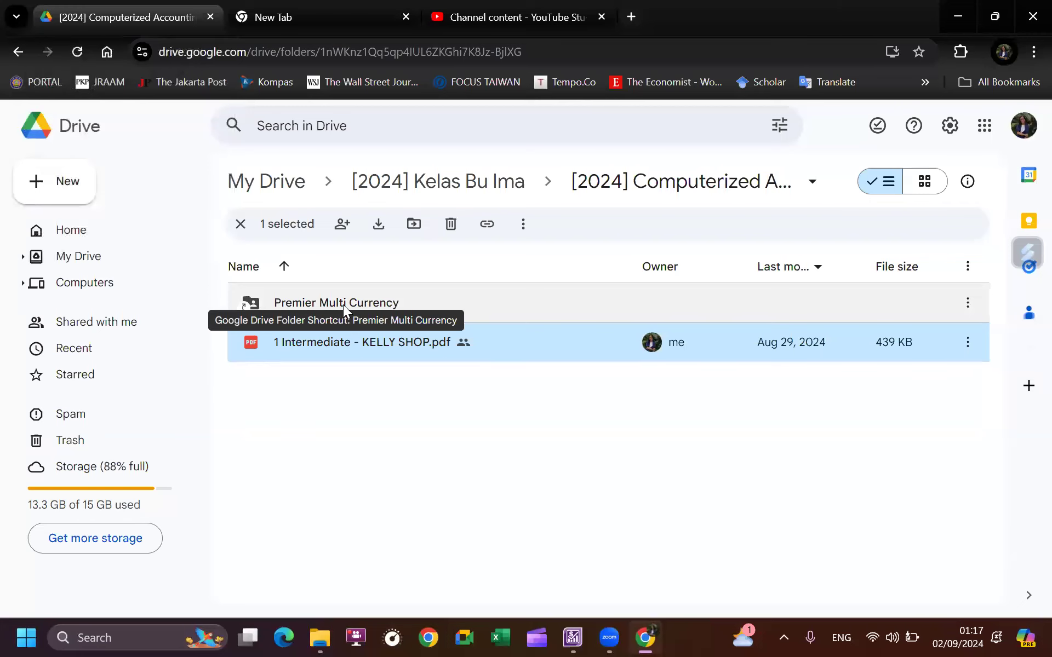
- Open the Premier Multi Currency folder in Google Drive to list its installer archives
double_click(343, 305)
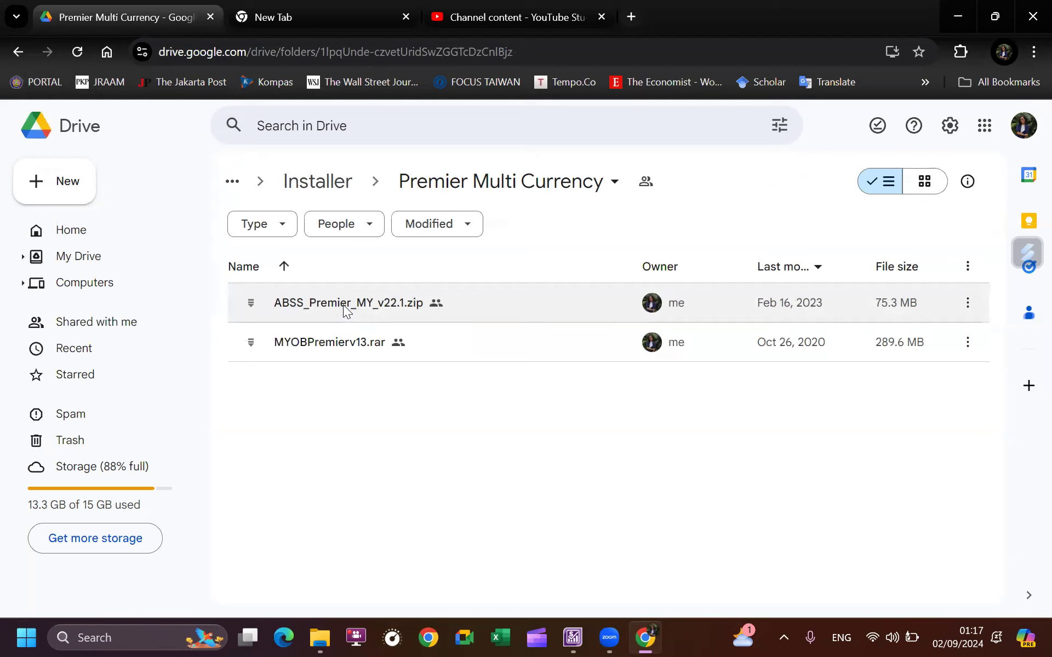
- Select ABSS_Premier_MY_v22.1.zip, then MYOBPremierv13.rar, then switch to the ABSS Premier Welcome window
left_click(344, 310)
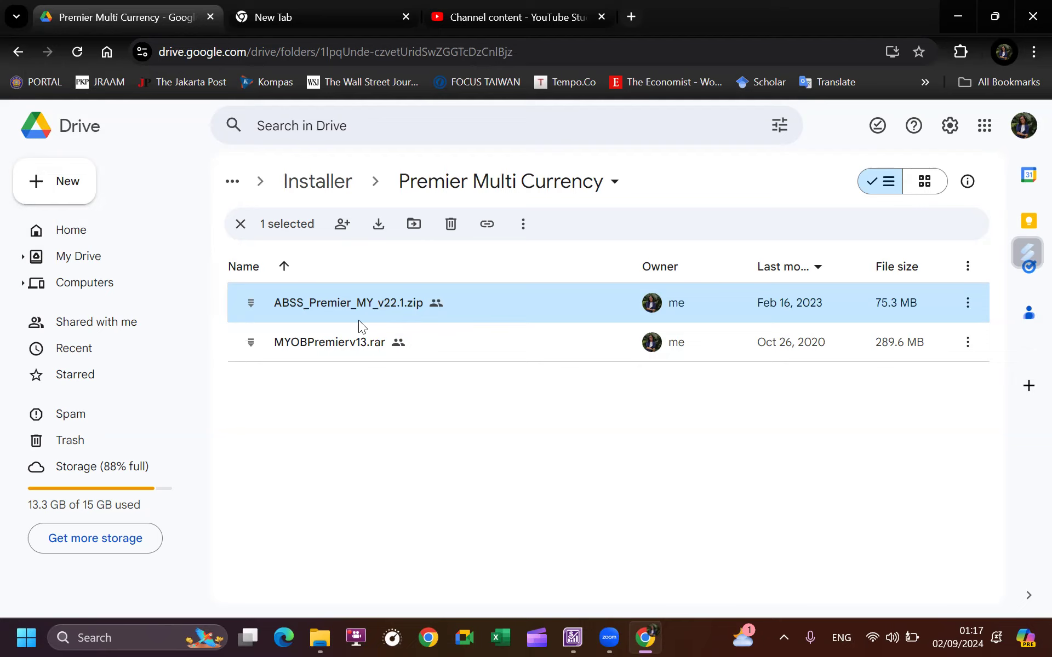
left_click(364, 353)
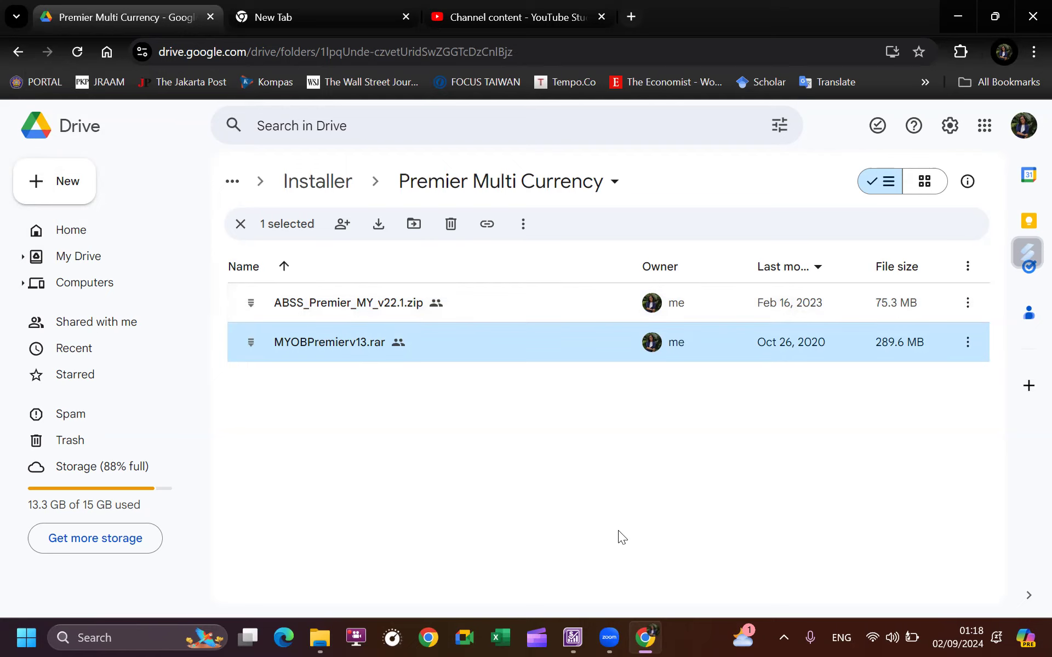
left_click(573, 637)
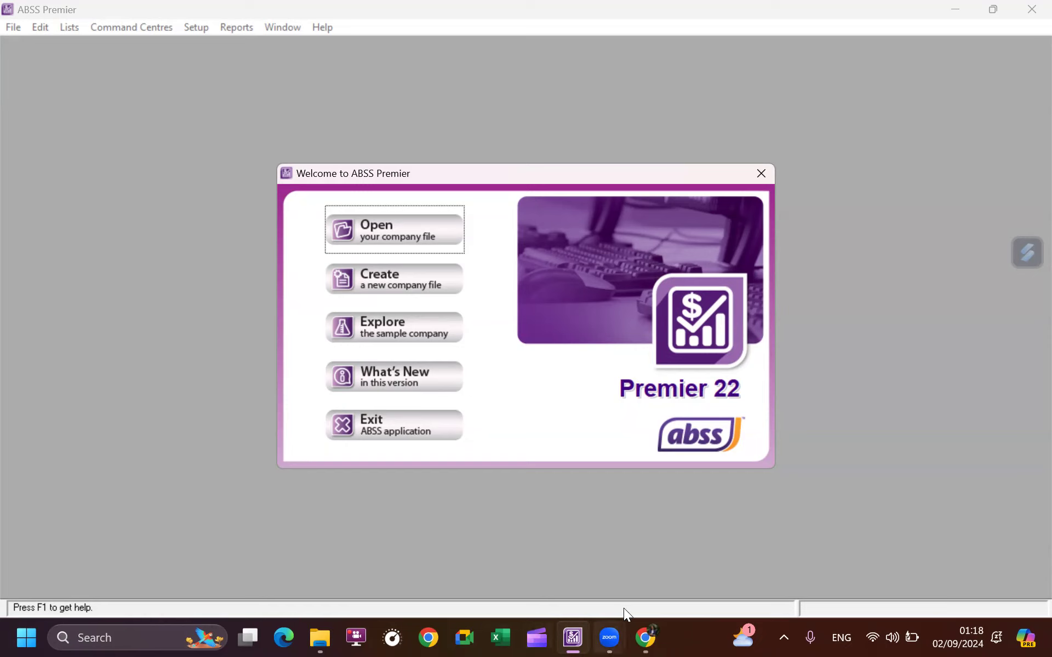
- Return to Google Drive, go up to [2024] Kelas Bu Ima, and open the [2024] Computerized Accounting 3H folder
left_click(645, 637)
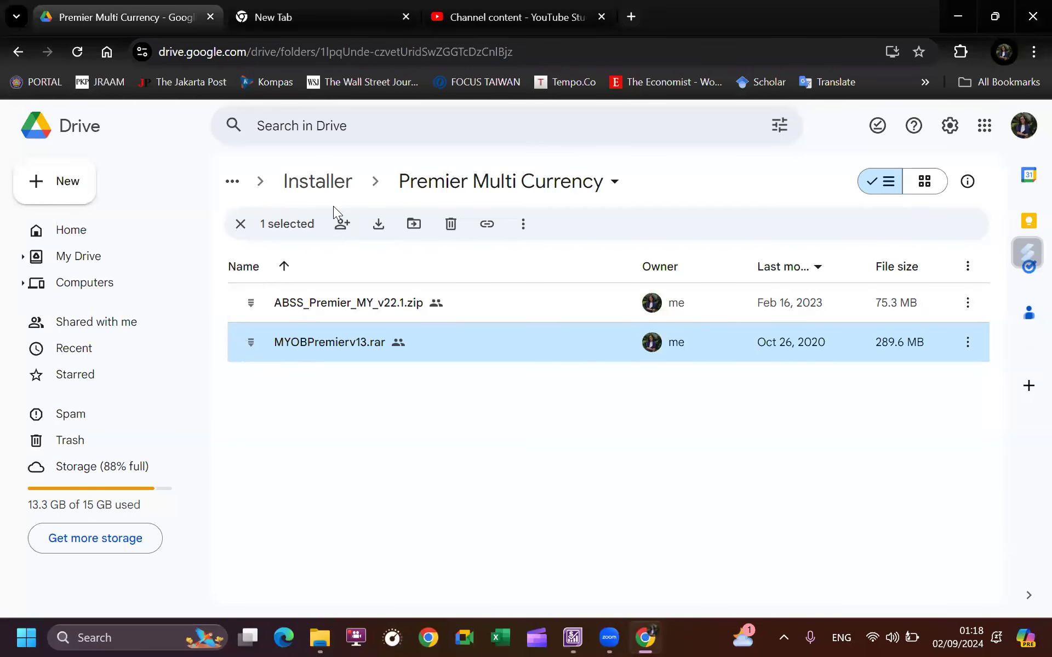
left_click(323, 182)
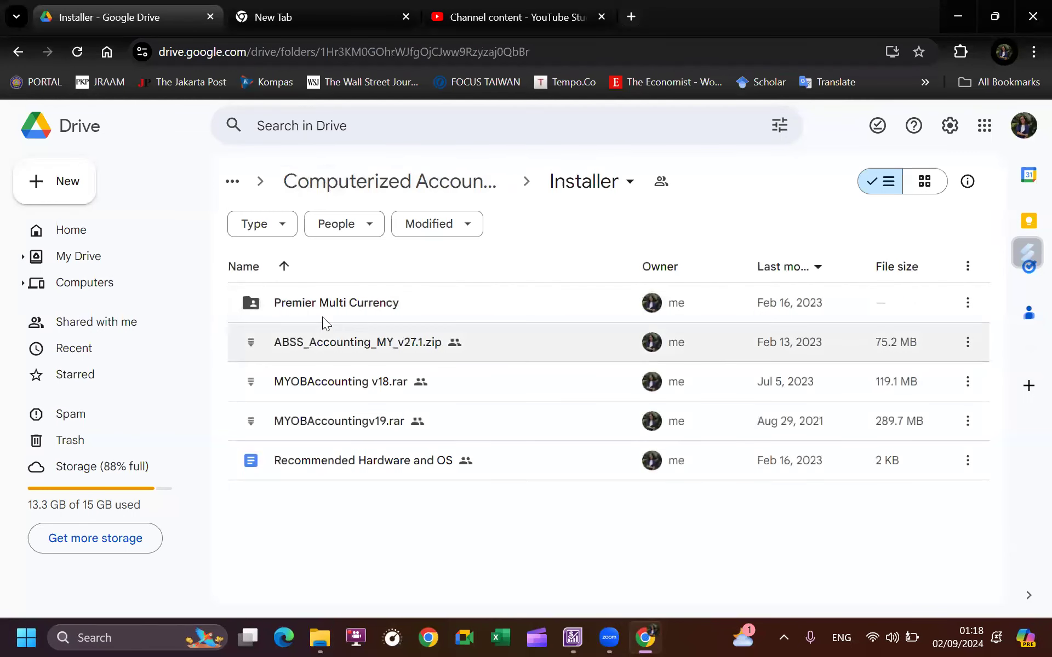
left_click(373, 189)
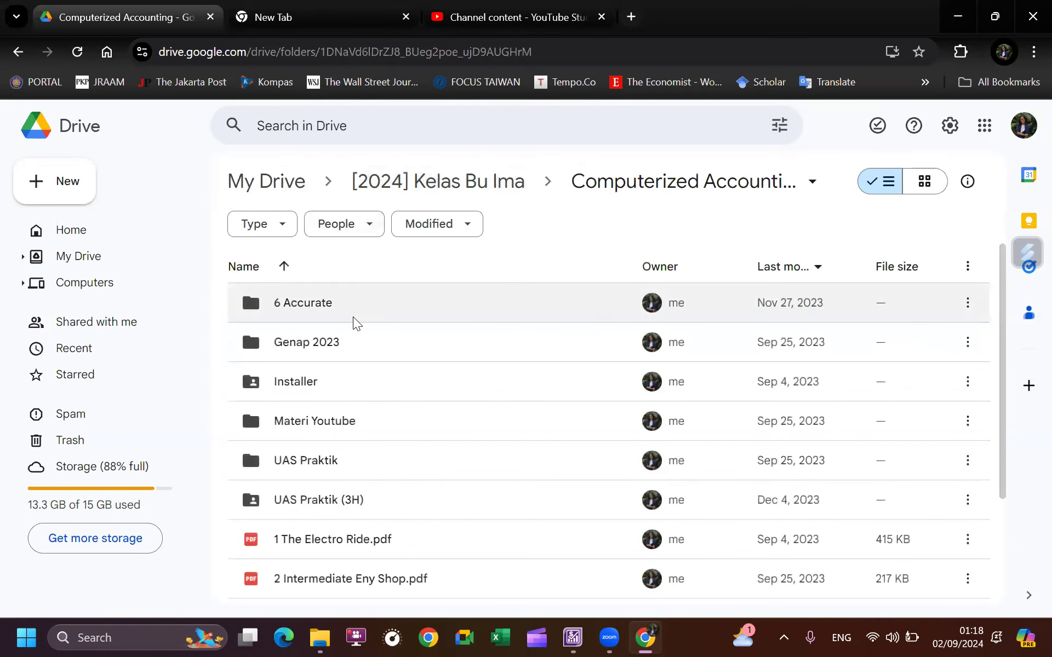
left_click(493, 181)
double_click(418, 379)
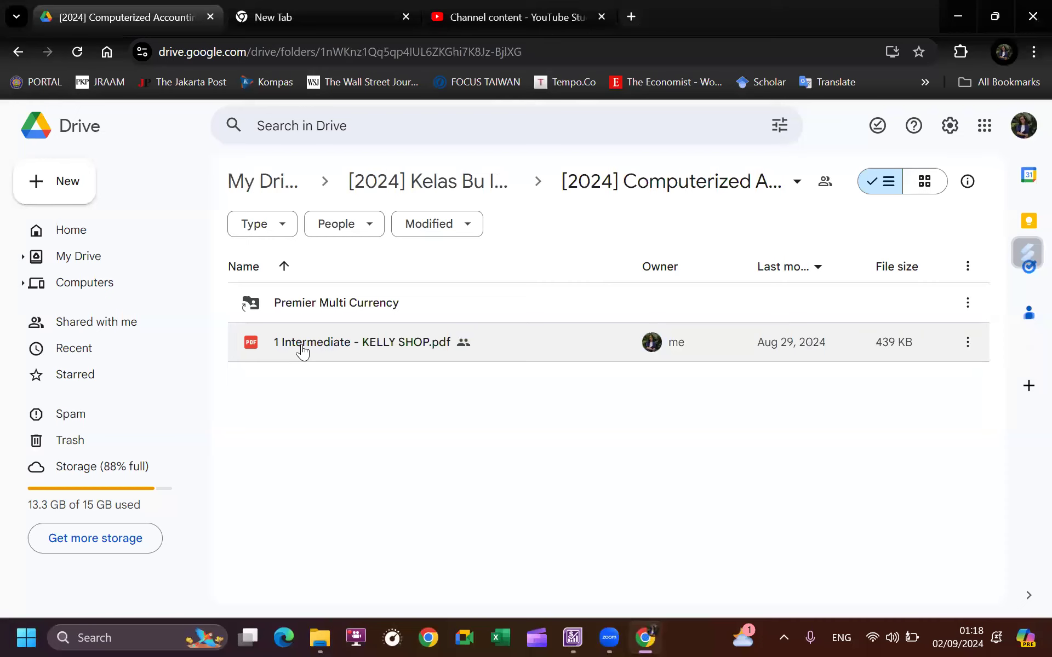
- Open 1 Intermediate - KELLY SHOP.pdf at page 3 and snap Chrome to the left half
double_click(313, 341)
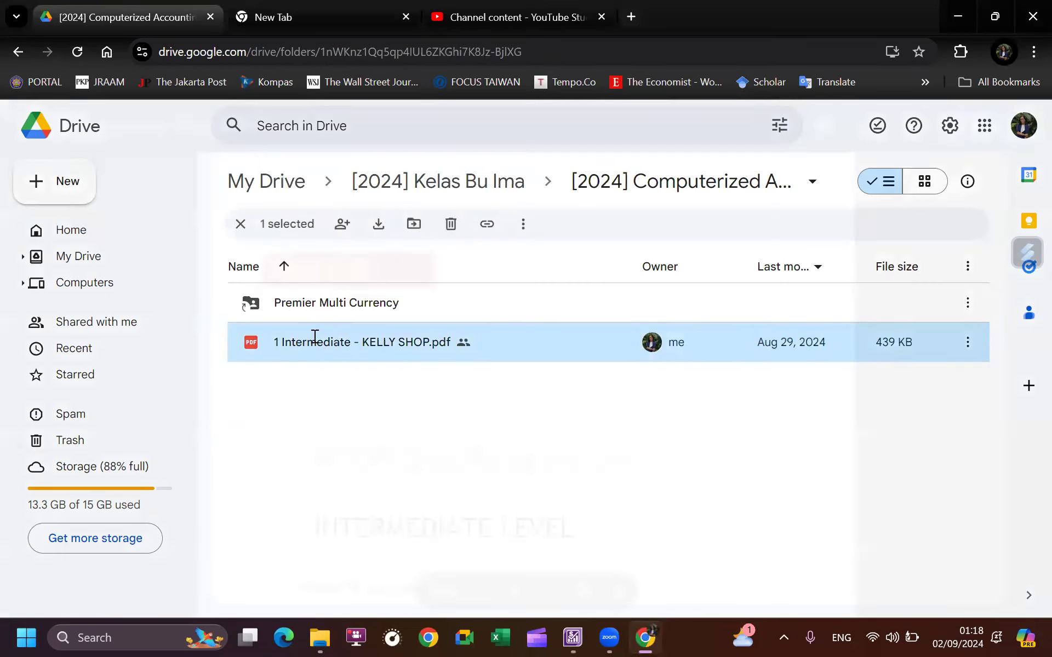
scroll(641, 415, "down", 6)
scroll(640, 415, "down", 15)
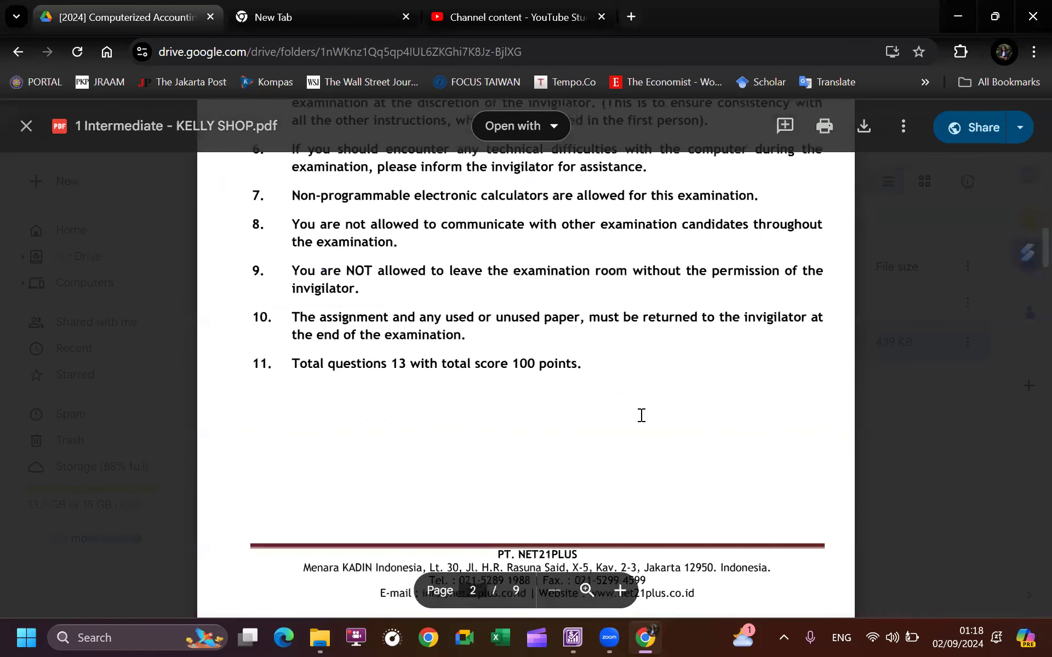
scroll(640, 415, "down", 8)
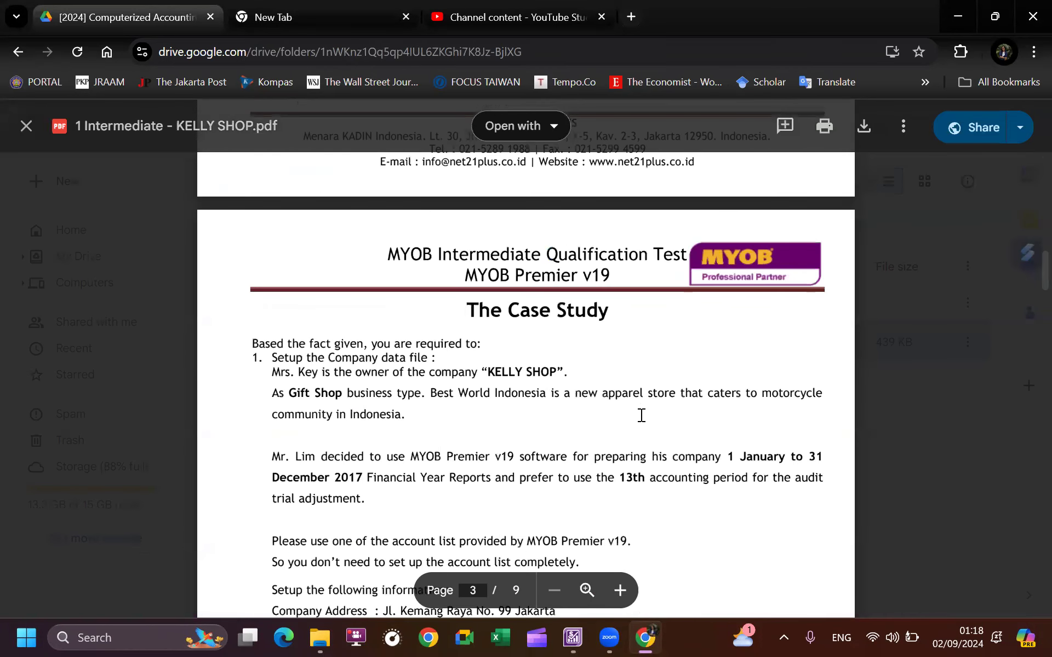
scroll(641, 415, "down", 1)
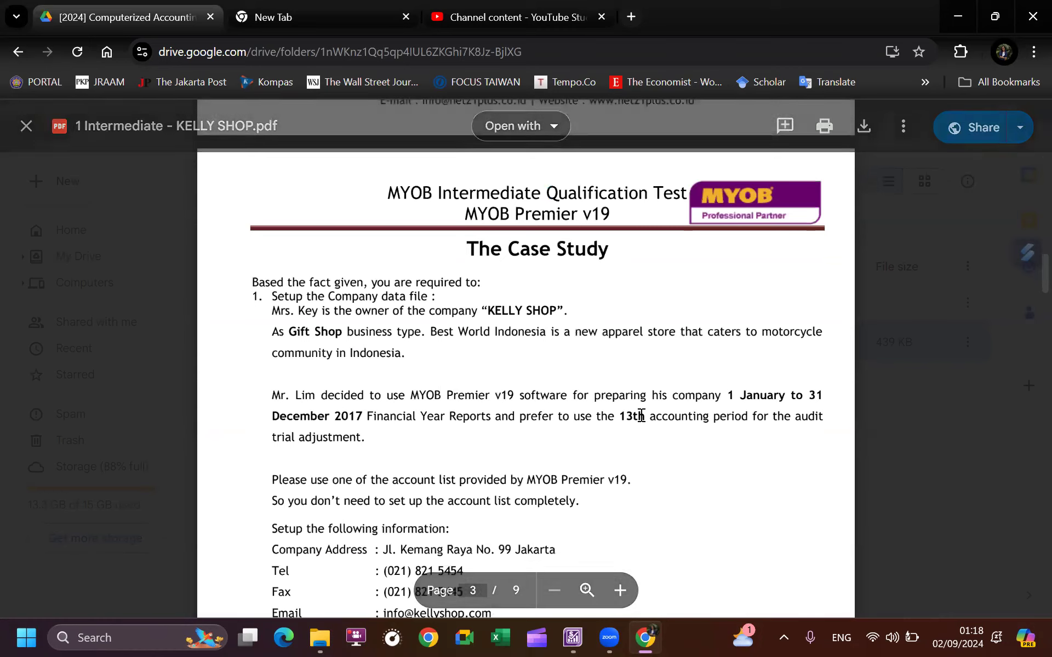
key("super+Left")
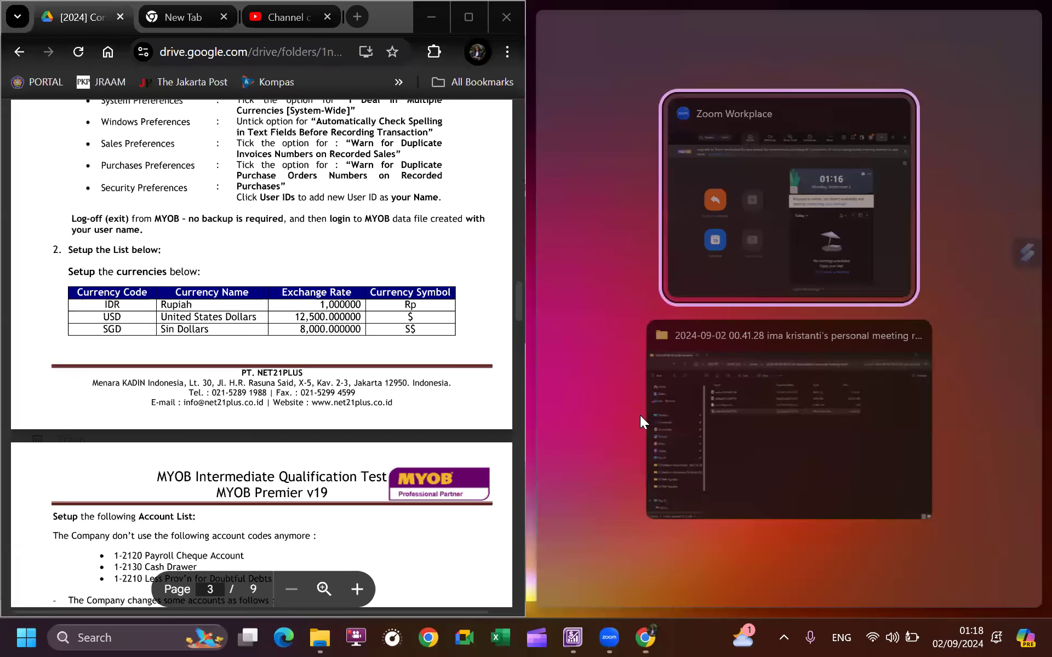
scroll(364, 378, "up", 5)
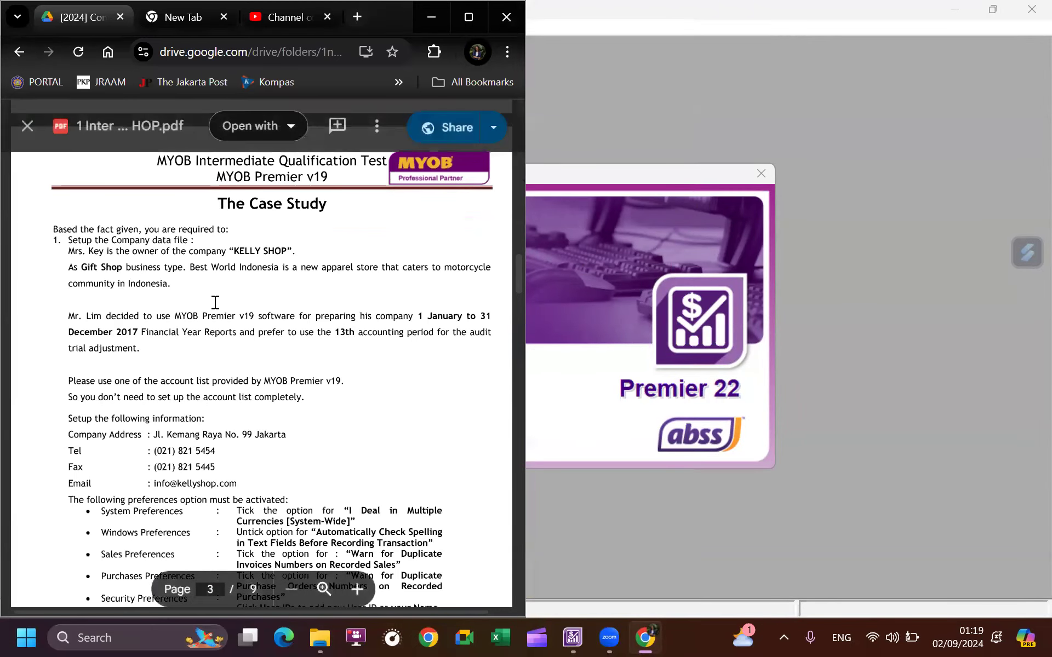
scroll(214, 312, "down", 7)
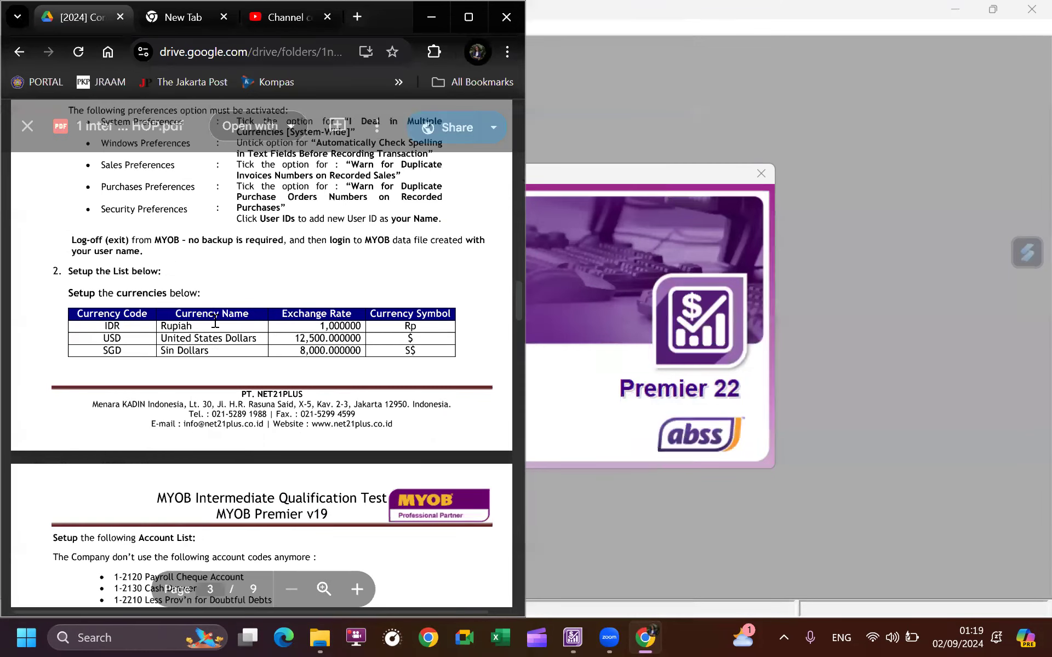
scroll(202, 344, "up", 4)
scroll(205, 403, "down", 5)
scroll(206, 404, "down", 6)
scroll(206, 403, "down", 2)
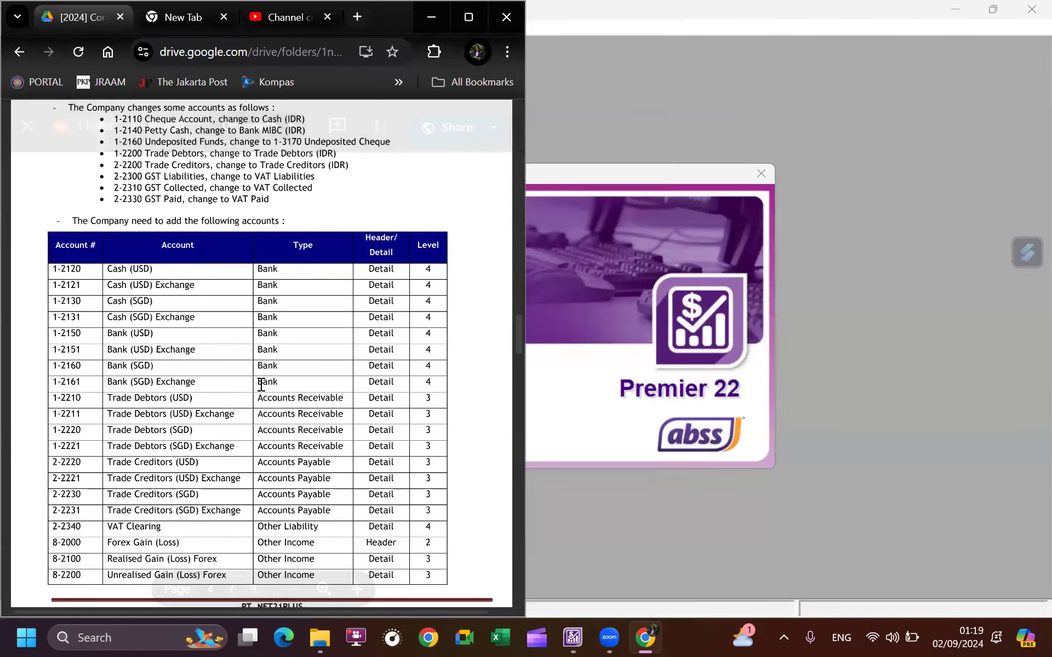
scroll(262, 385, "down", 10)
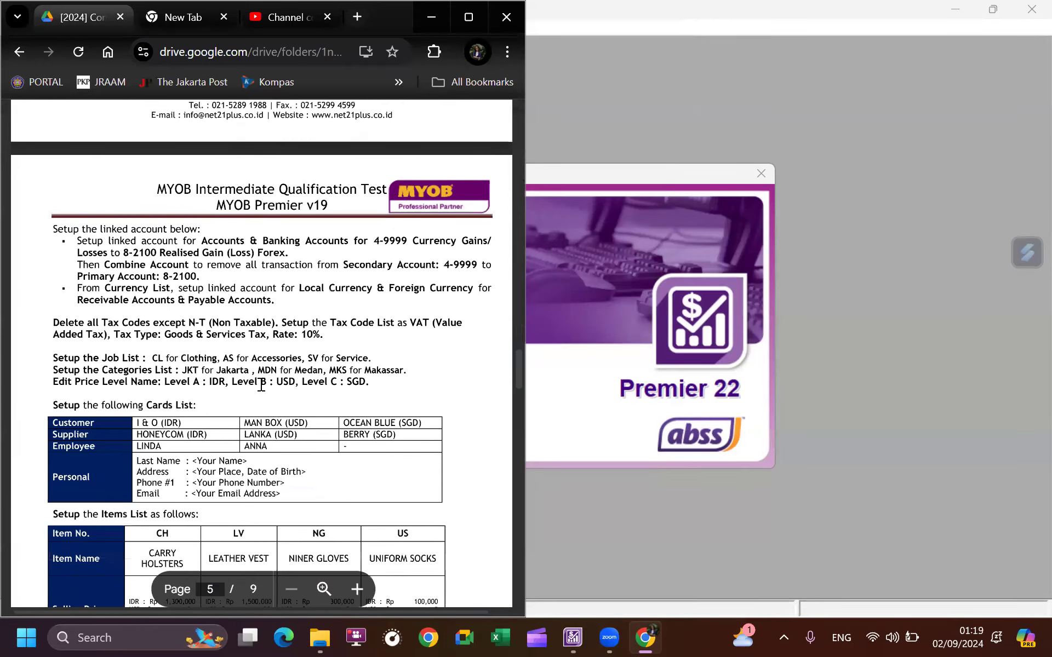
scroll(262, 385, "down", 15)
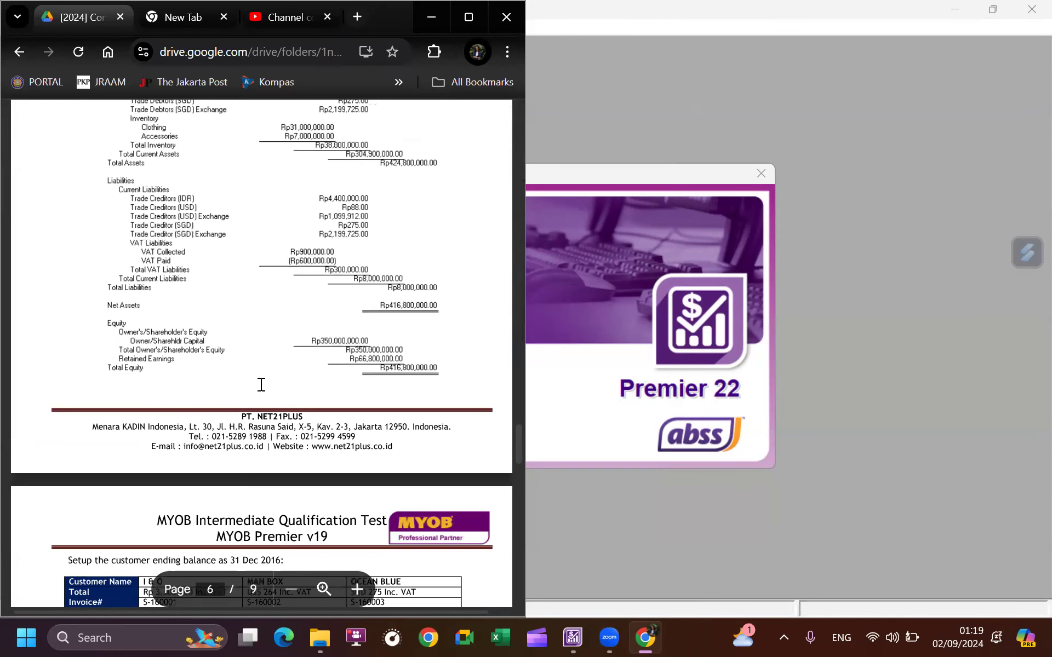
scroll(261, 386, "down", 8)
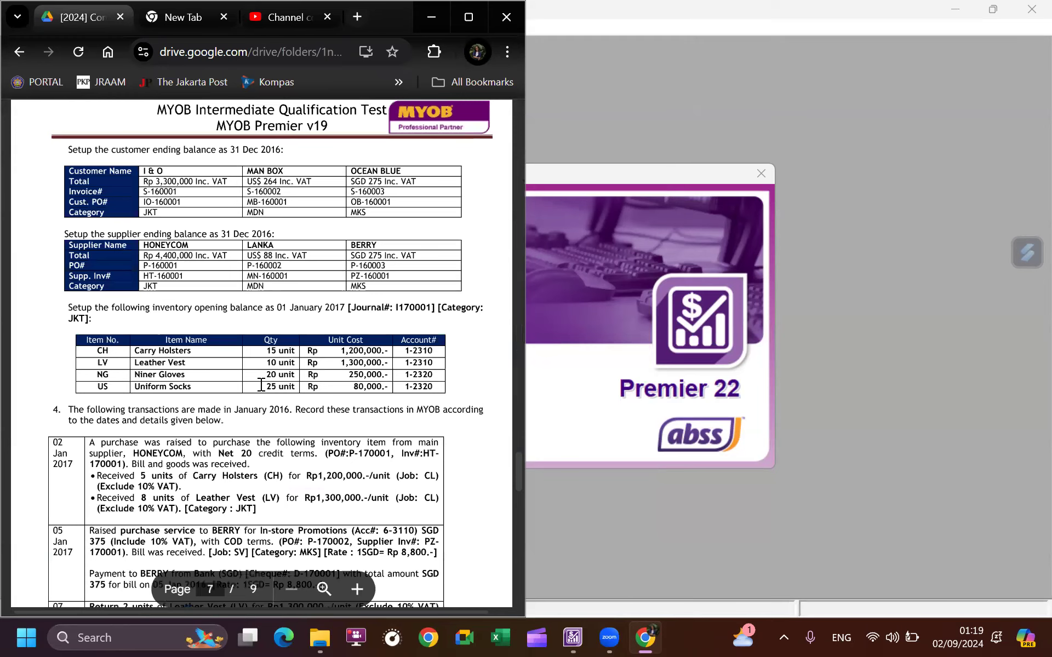
scroll(261, 385, "down", 5)
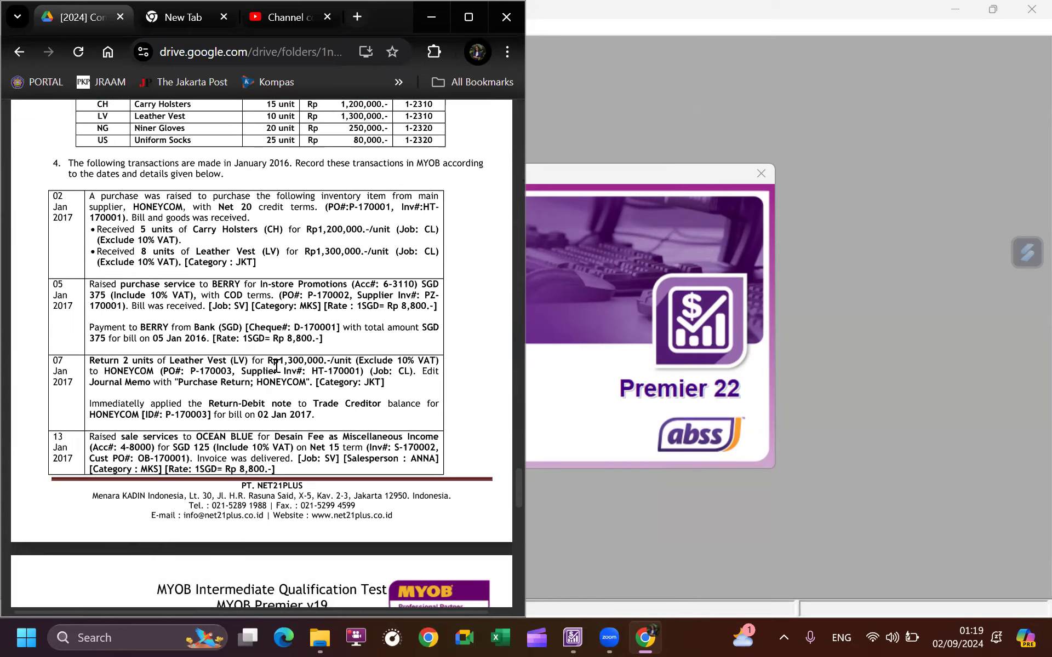
scroll(268, 383, "up", 20)
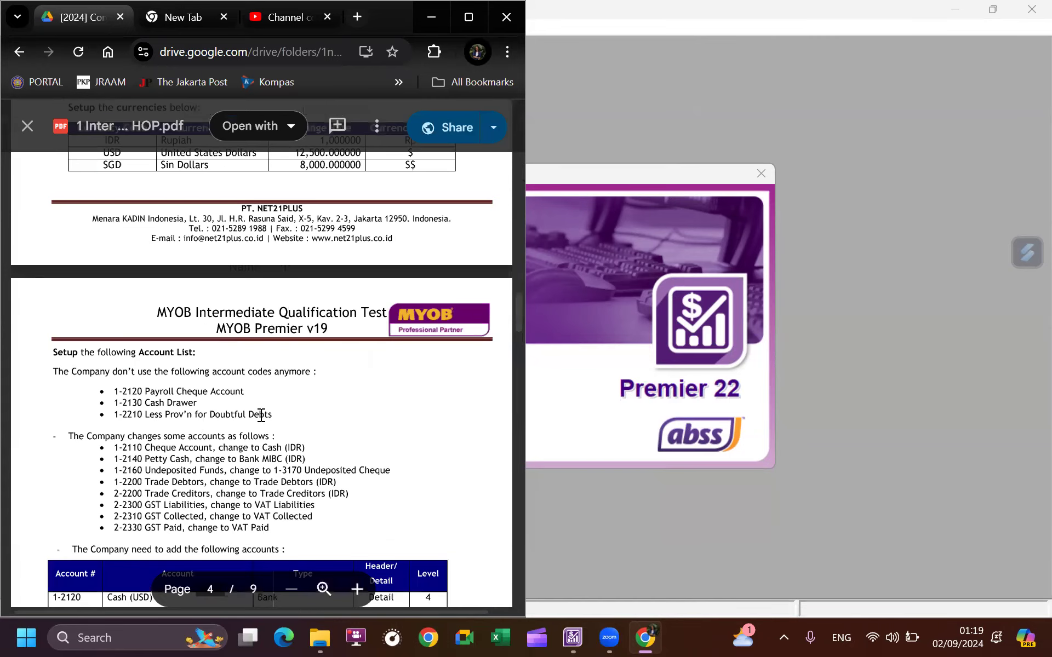
scroll(261, 415, "up", 10)
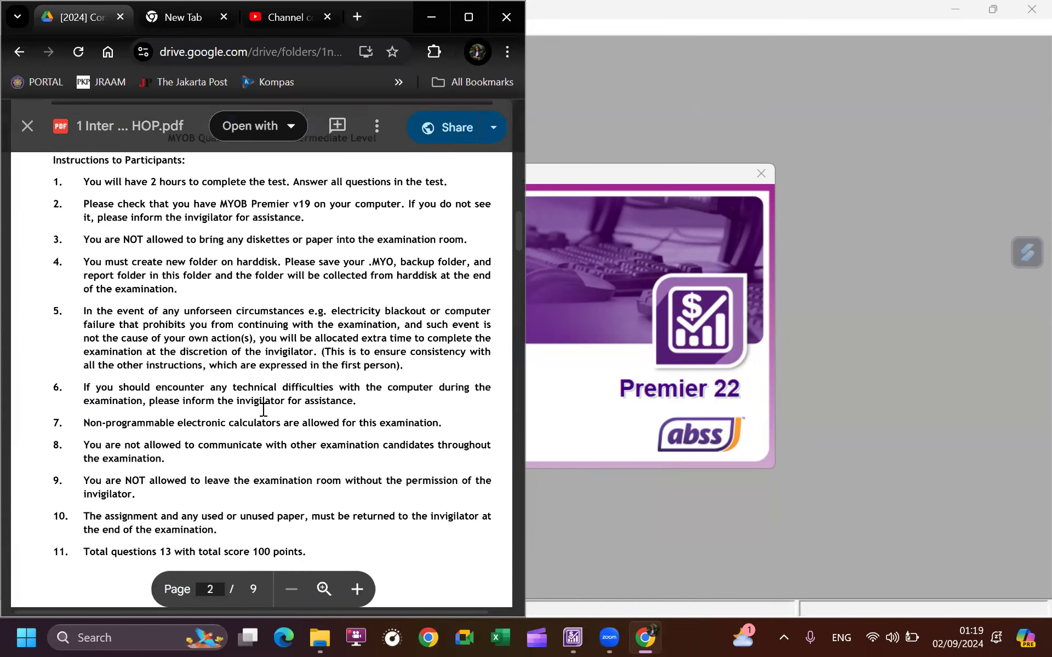
scroll(263, 409, "down", 8)
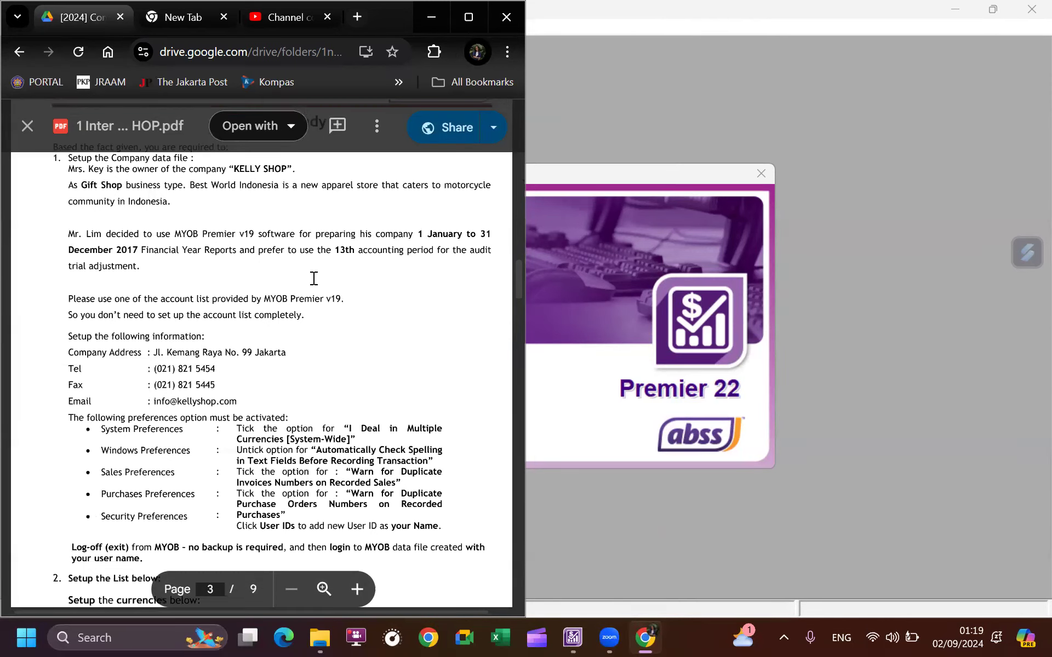
double_click(310, 235)
left_click(639, 94)
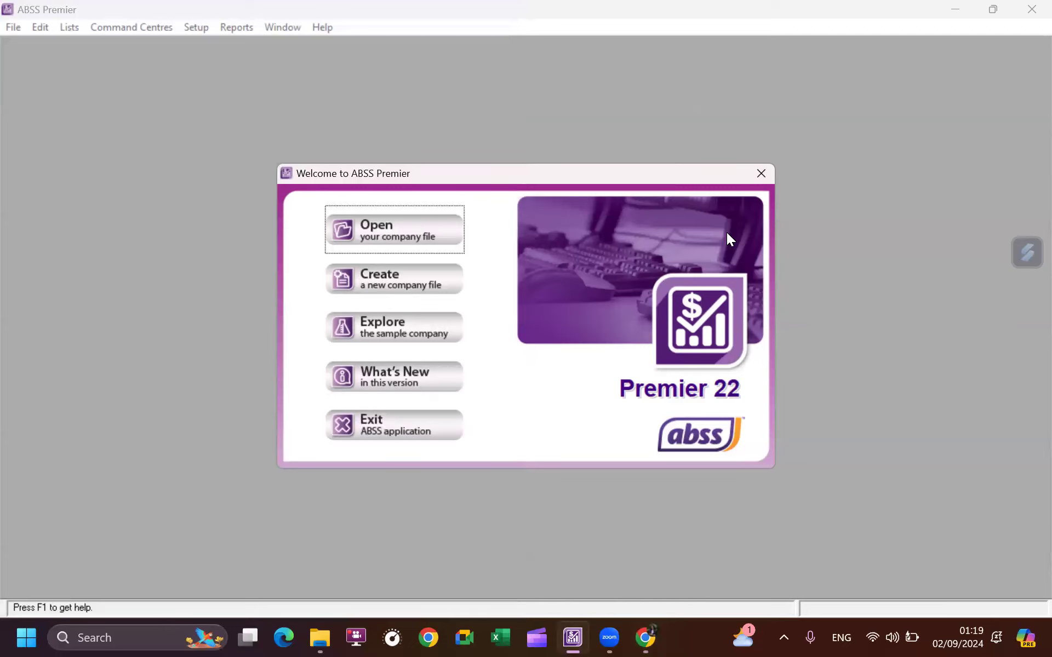
left_click(649, 636)
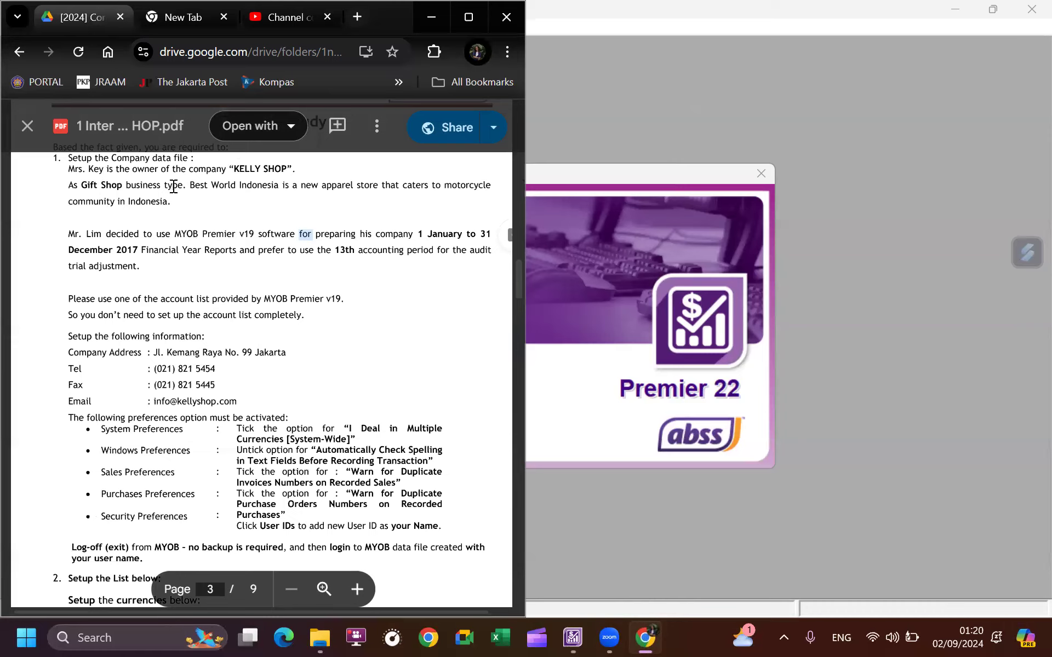
double_click(195, 185)
left_click_drag(196, 198, 170, 203)
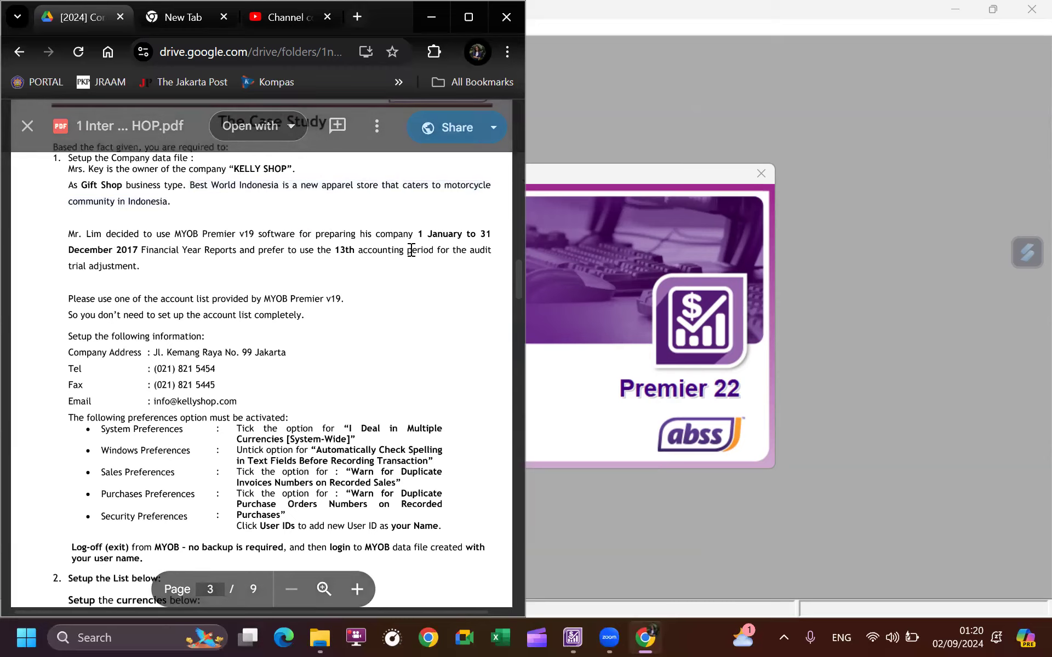
- Start the New Company File Assistant from ABSS Premier's Welcome window and reach the company information page
left_click(668, 112)
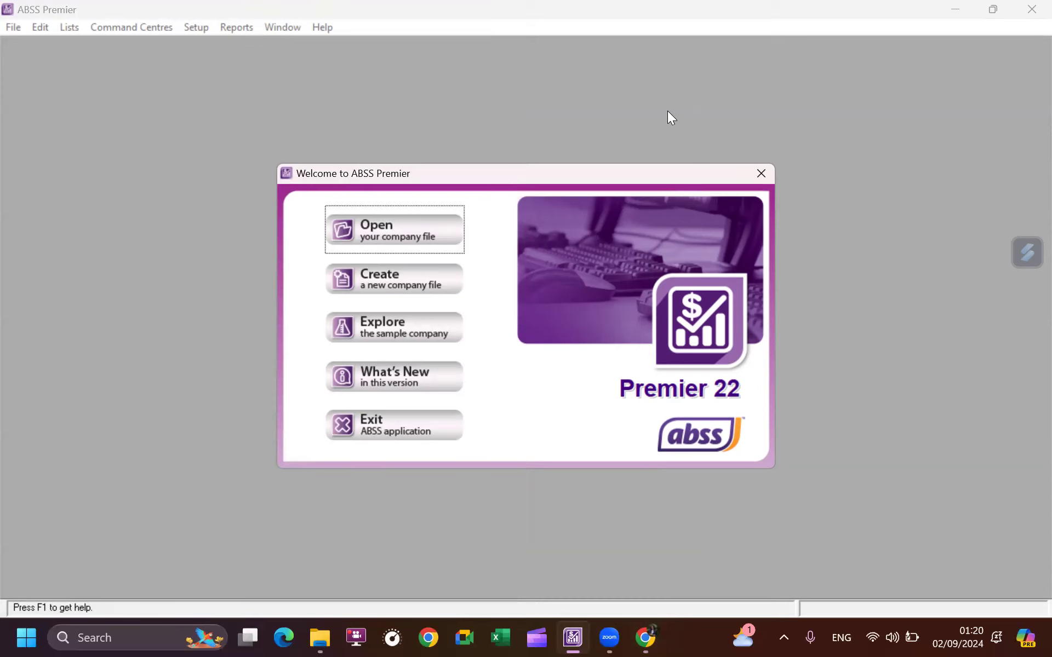
left_click(392, 282)
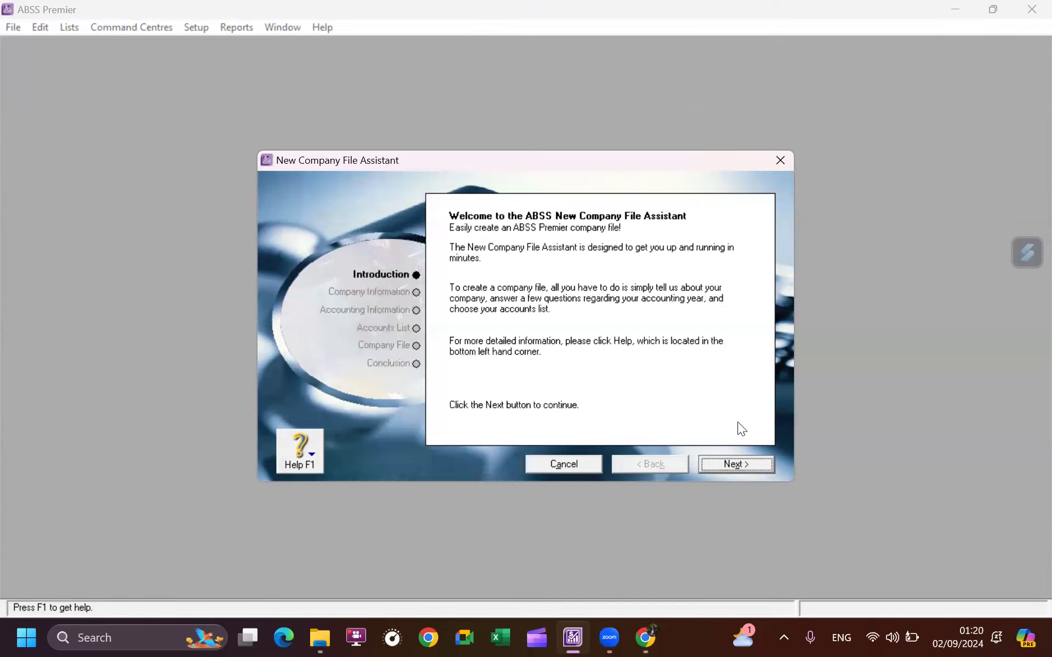
left_click(743, 463)
- Enter Kelly Shop as the Company Name and fill in the business registration number
left_click(590, 284)
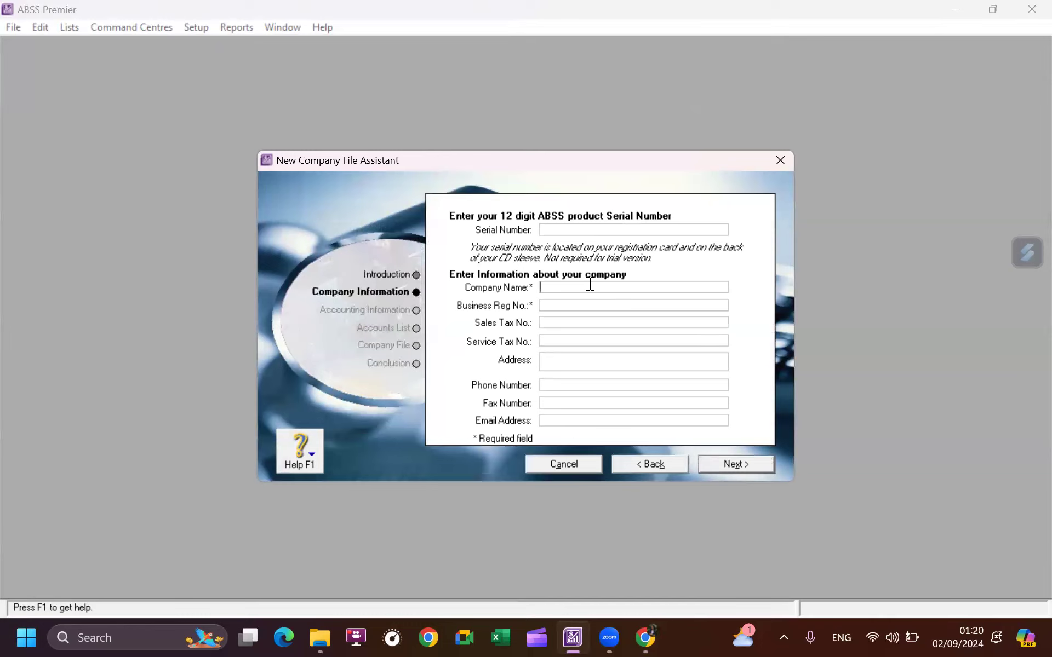
type("Kelly Shop")
left_click(586, 305)
type("123")
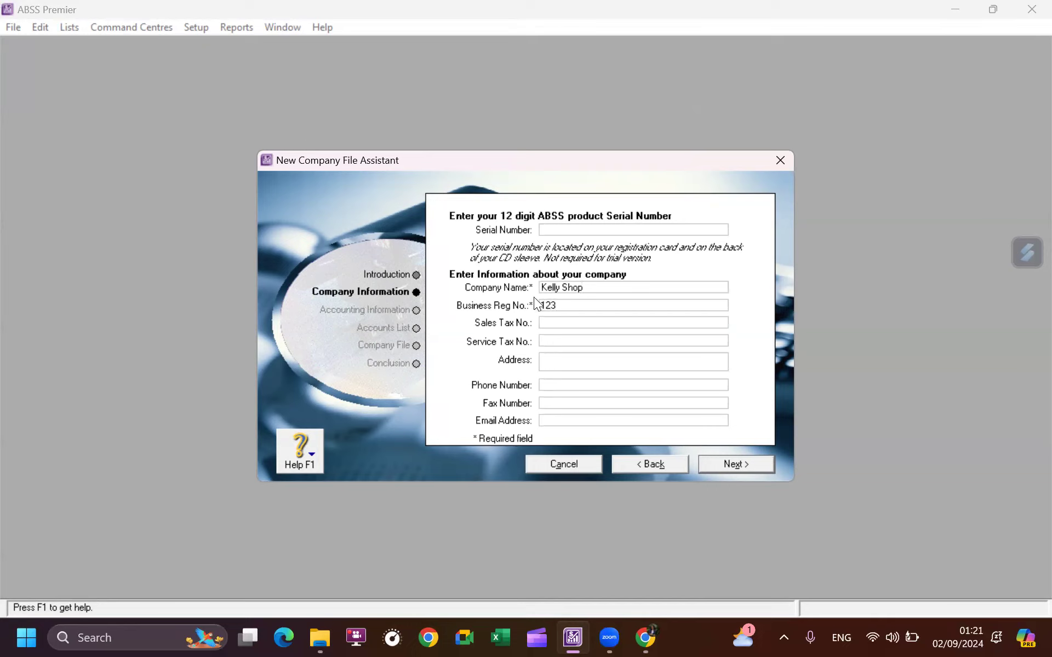
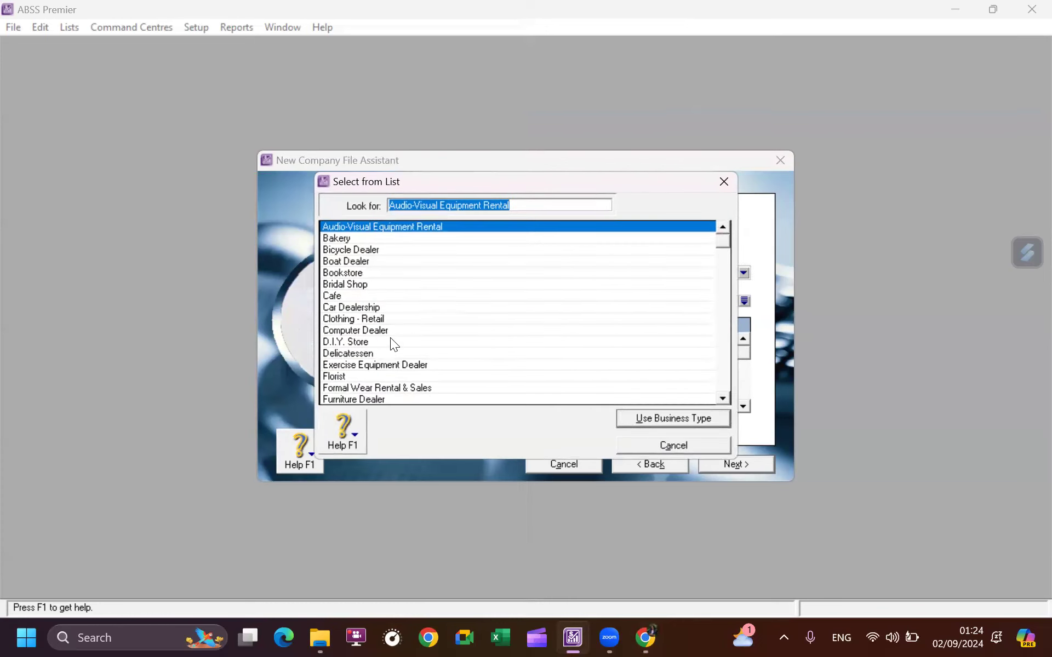
- Pick Gift Shop as the Retail business type and accept its template accounts list
scroll(390, 337, "down", 2)
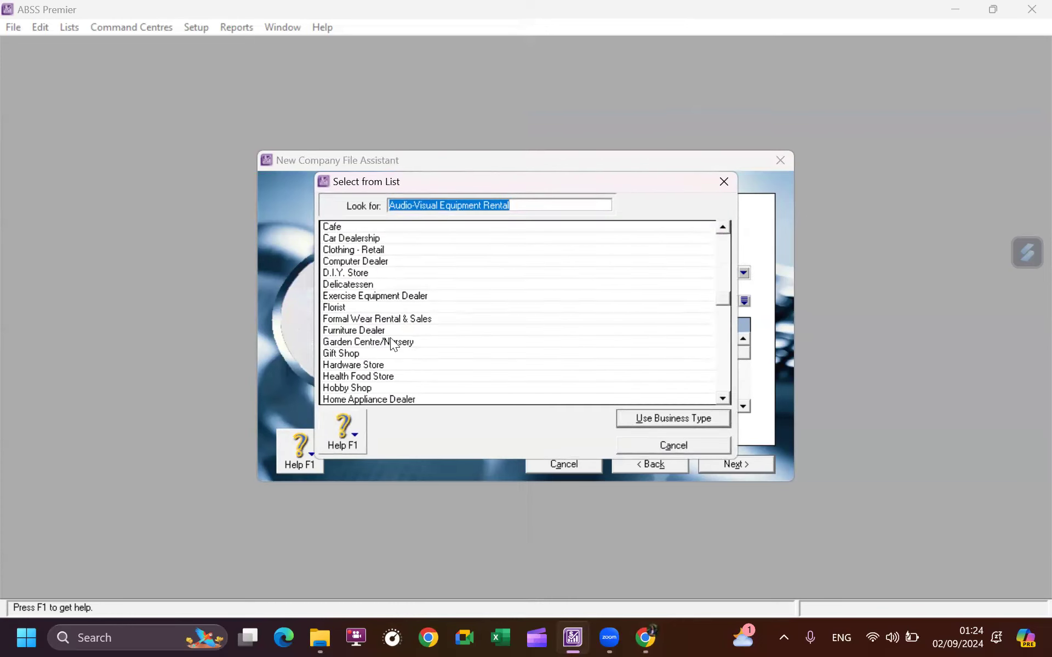
left_click(364, 353)
left_click(673, 420)
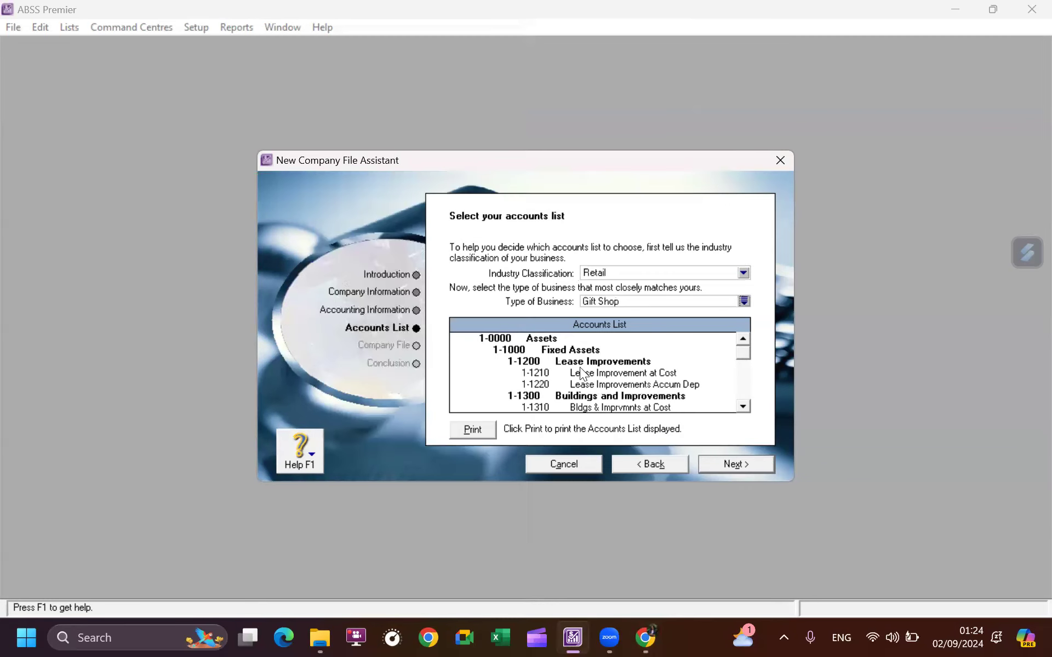
scroll(579, 367, "down", 8)
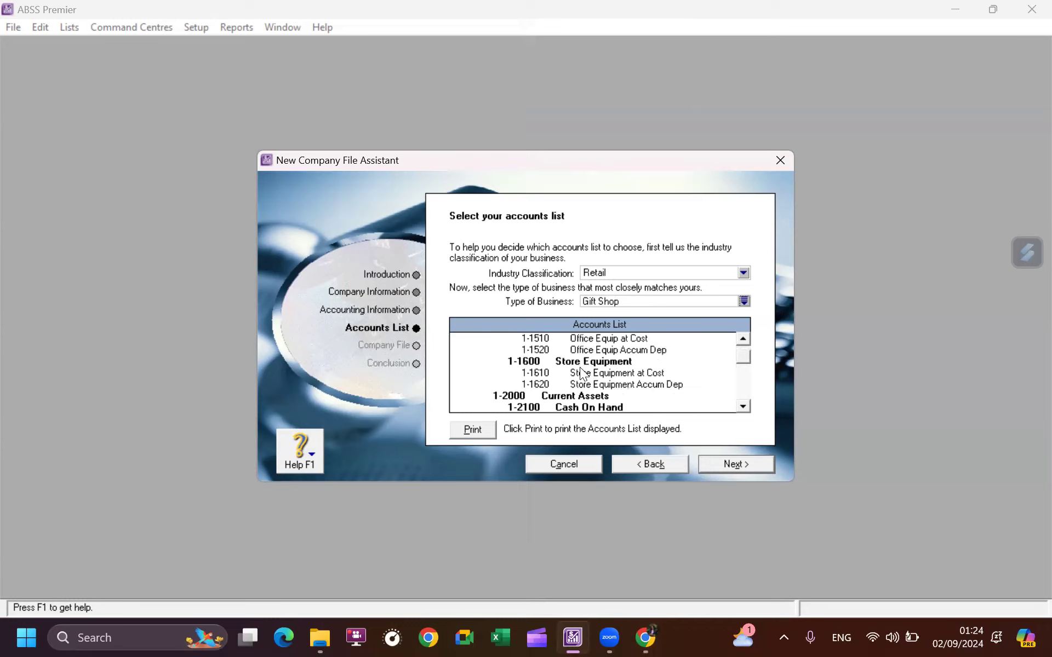
scroll(581, 367, "down", 20)
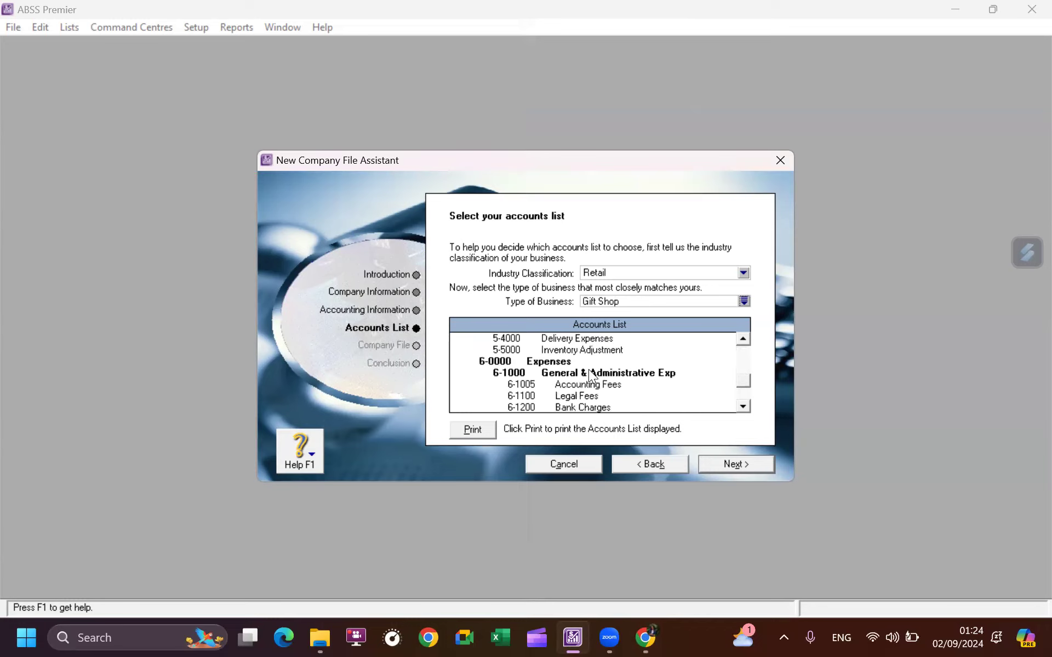
scroll(590, 376, "down", 2)
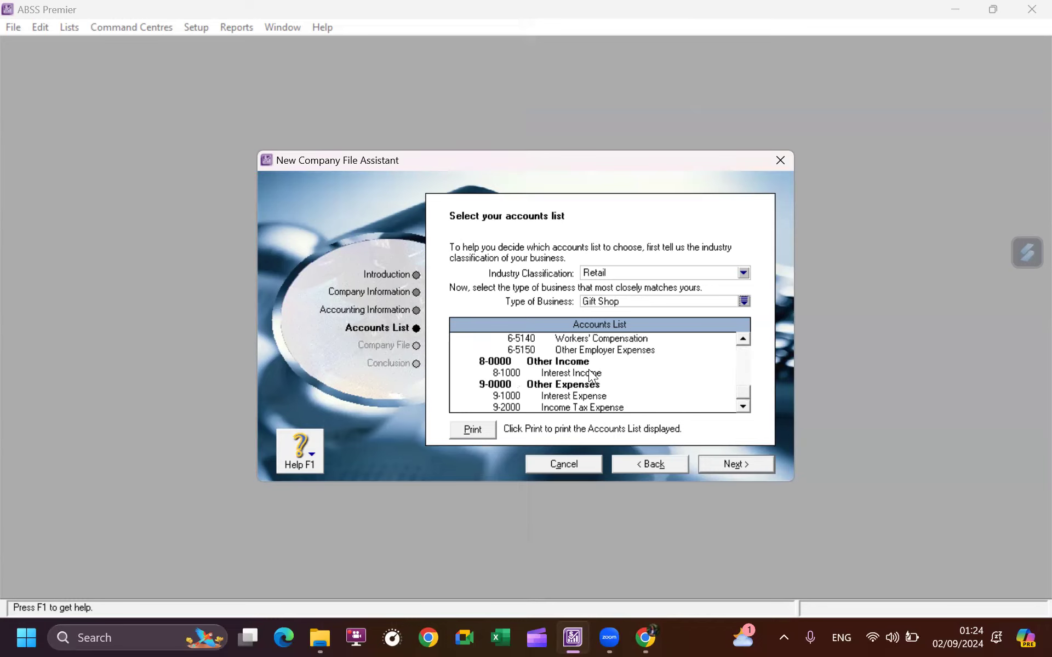
left_click(721, 464)
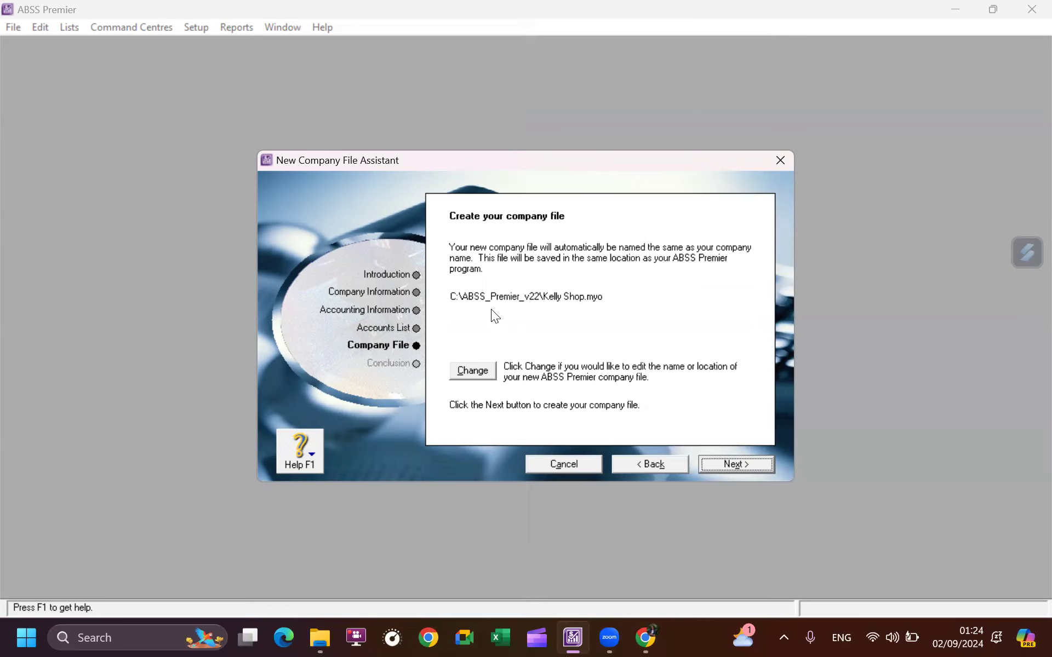
- Set the file location to D:\13 Ganjil 2024\1 Pengajaran\2 Komputer Akuntansi - AKM 3H
left_click(472, 371)
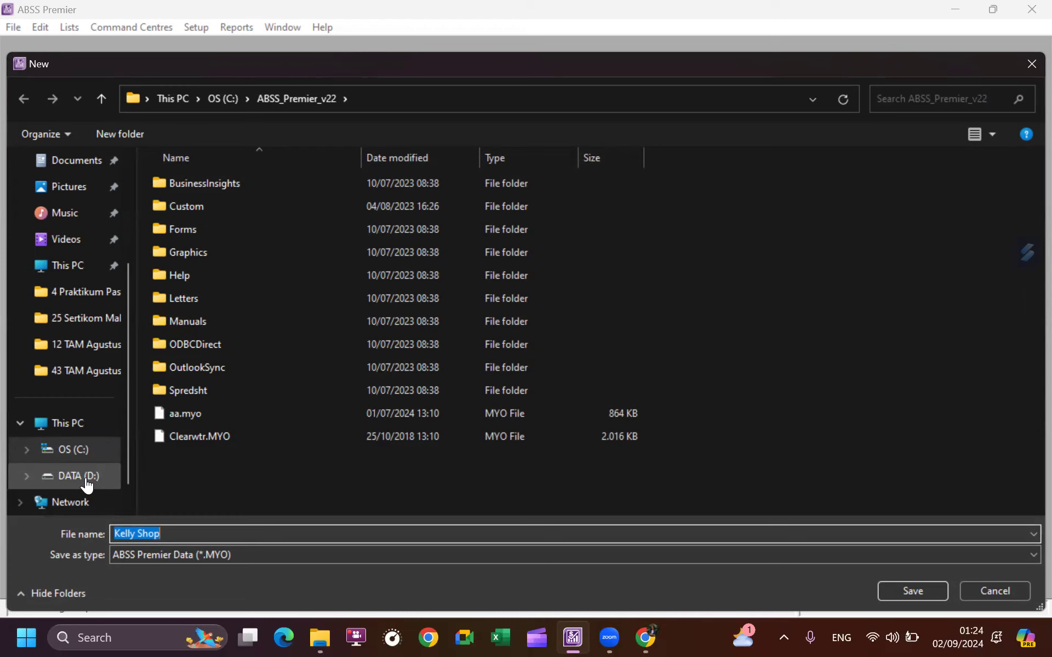
left_click(86, 484)
double_click(591, 221)
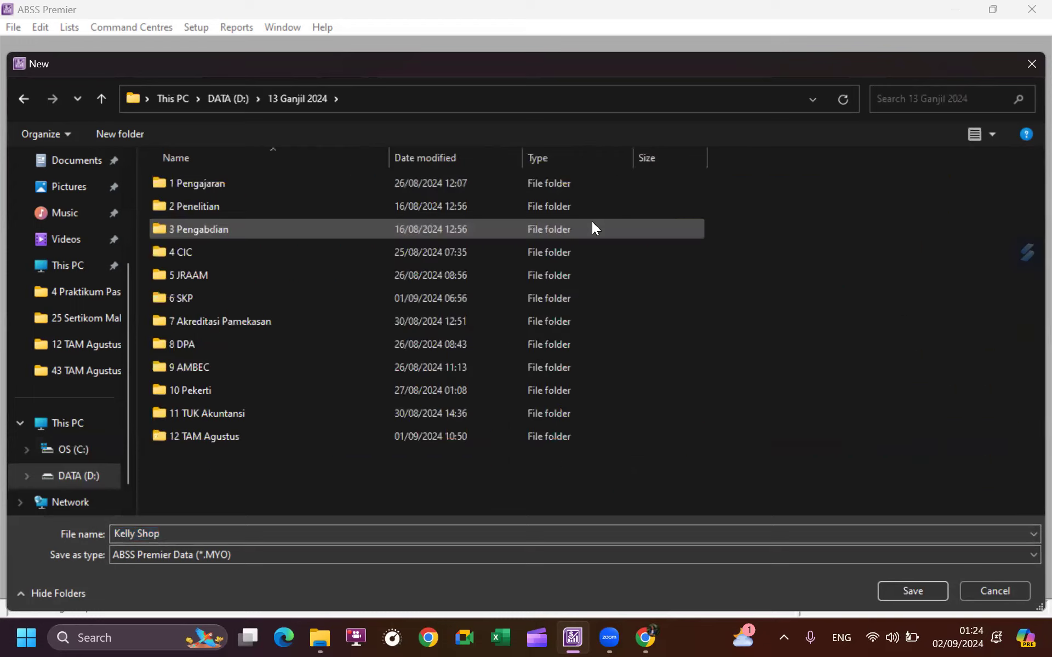
double_click(261, 183)
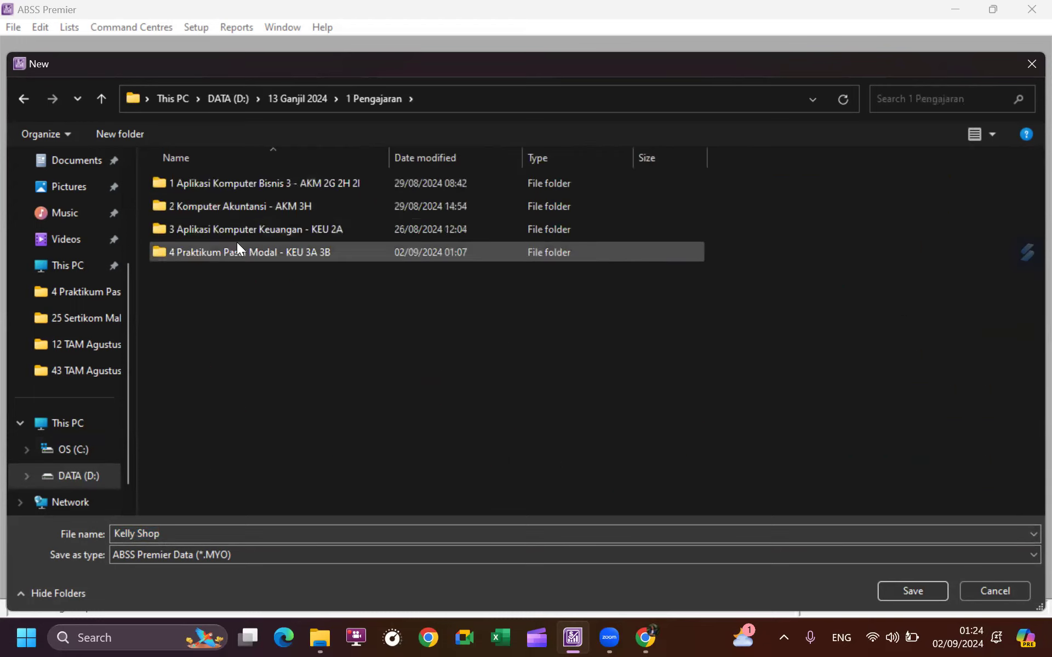
double_click(236, 207)
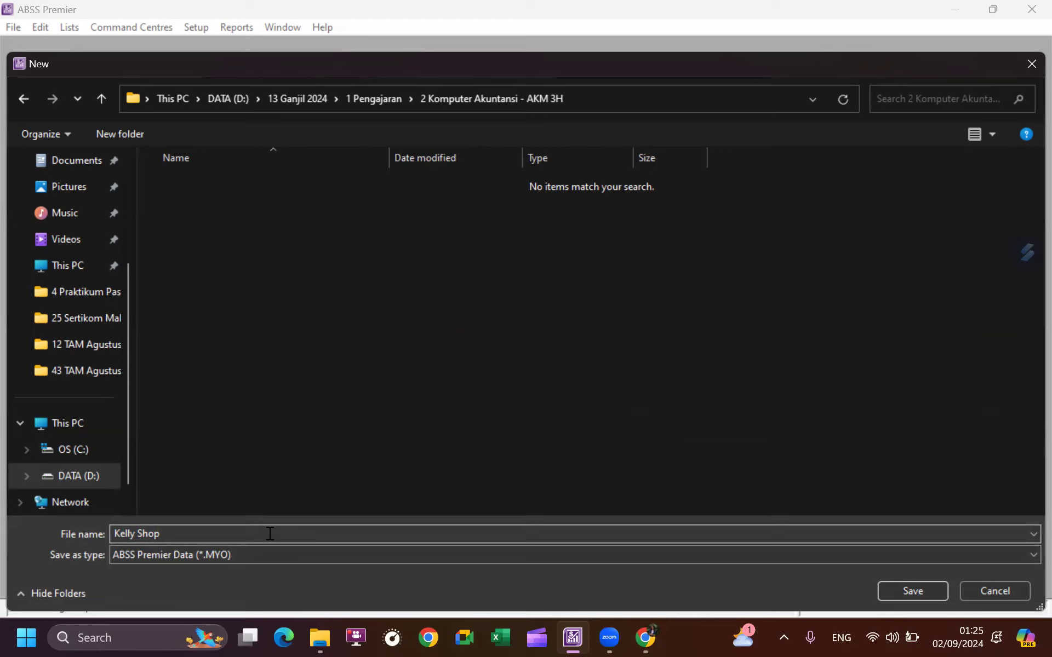
- Name the file '1 Kelly Shop', save it, and create the company file
left_click_drag(114, 533, 160, 534)
left_click(114, 534)
type("1")
left_click(899, 590)
left_click(761, 470)
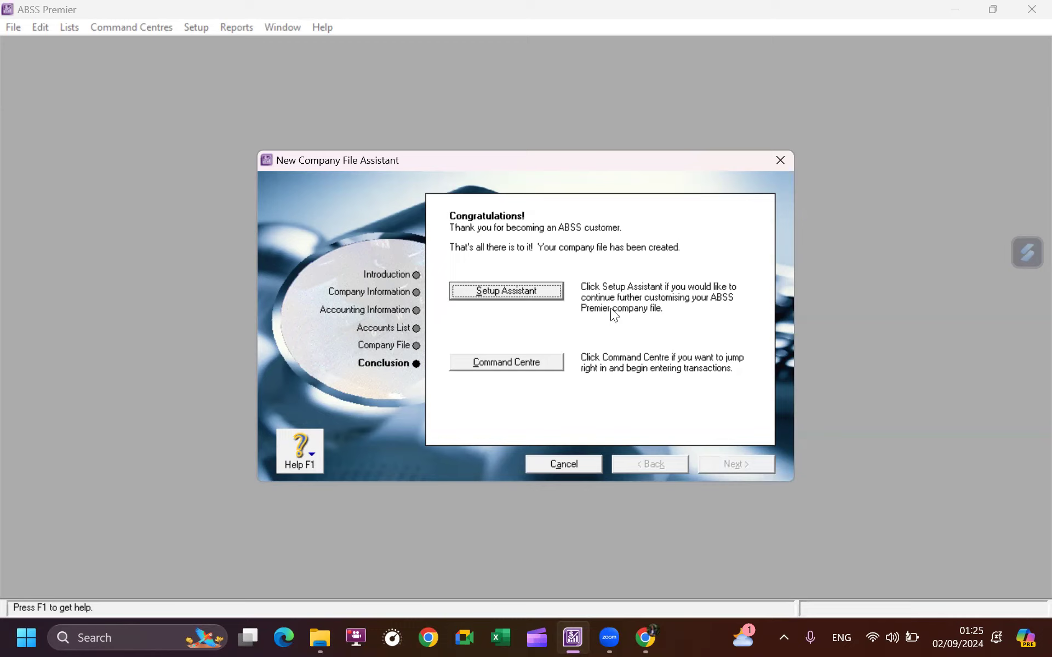
- Launch the Easy Setup Assistant for Kelly Shop and choose Customise
left_click(550, 291)
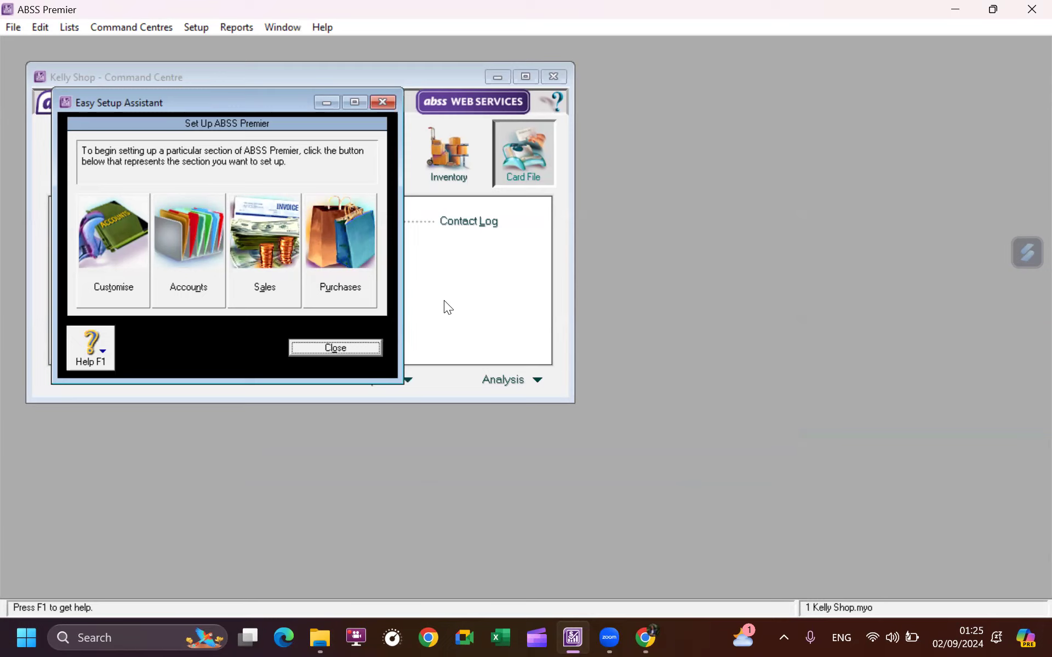
left_click(107, 244)
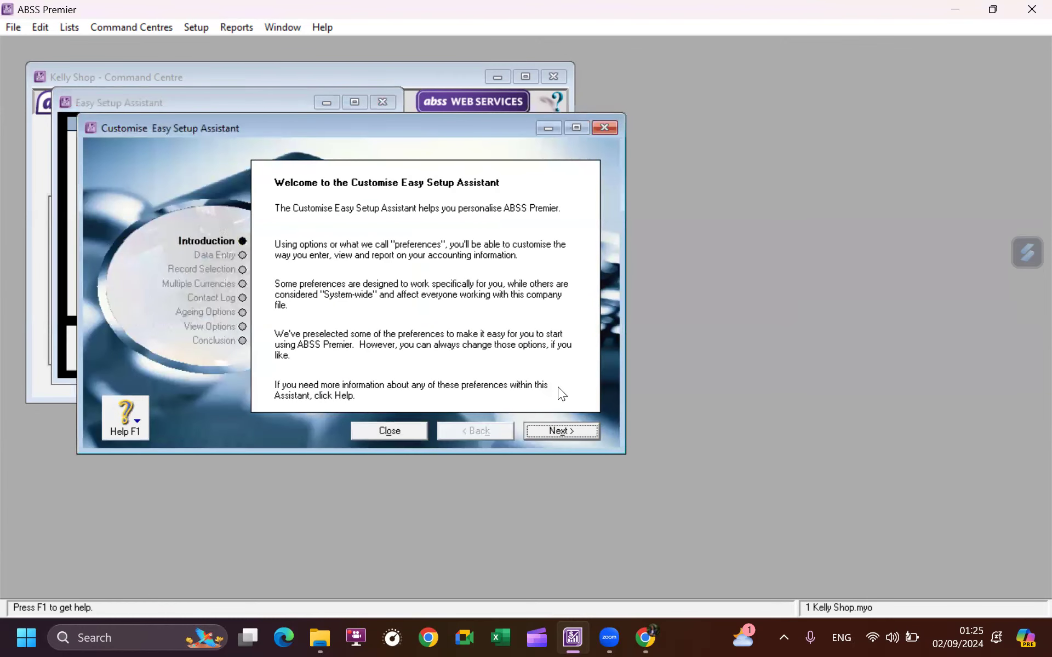
- Keep default data entry settings but select items by item name instead of number
left_click(574, 431)
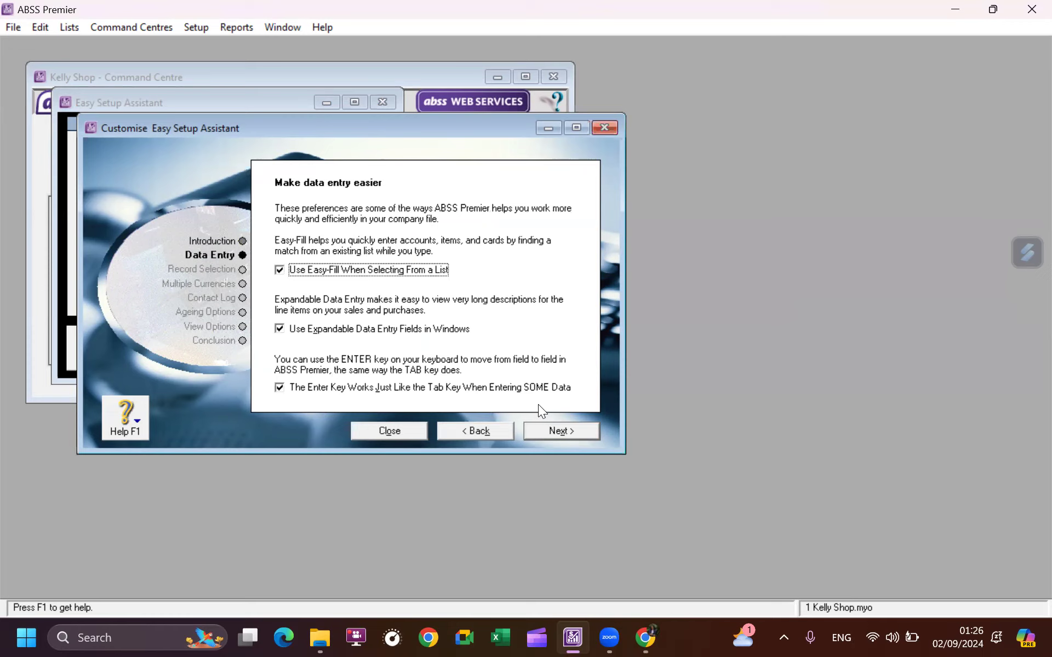
left_click(561, 428)
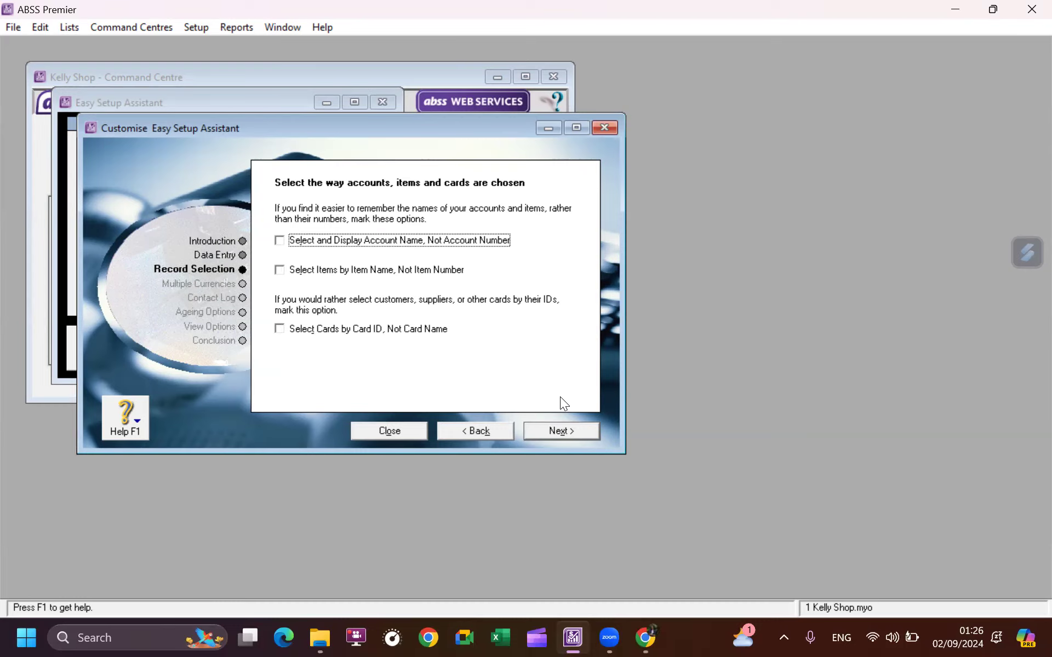
left_click(339, 274)
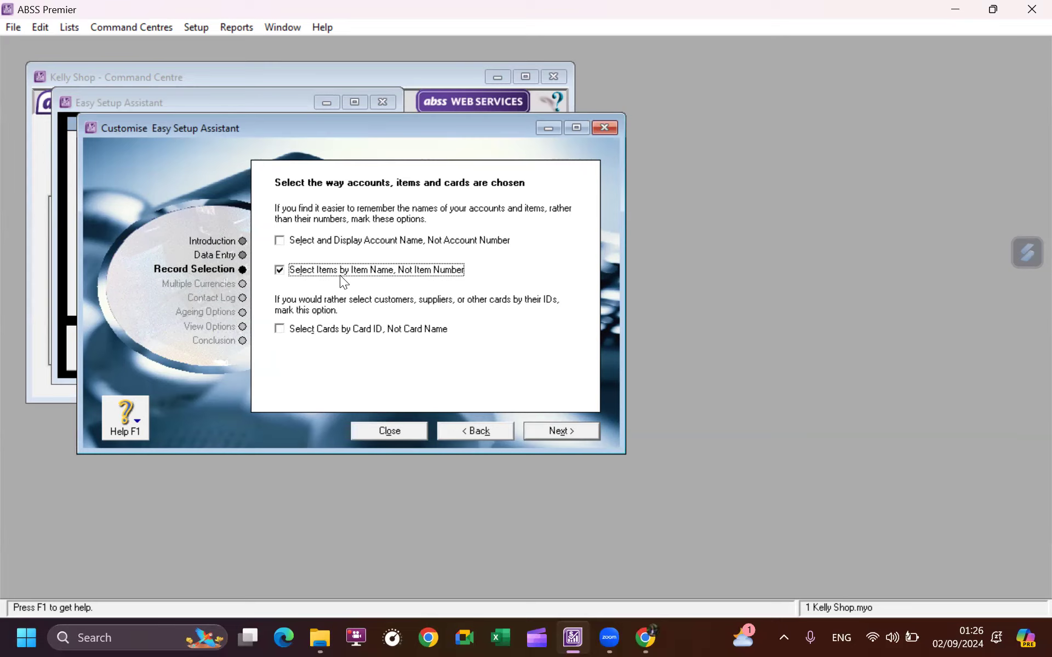
left_click(586, 430)
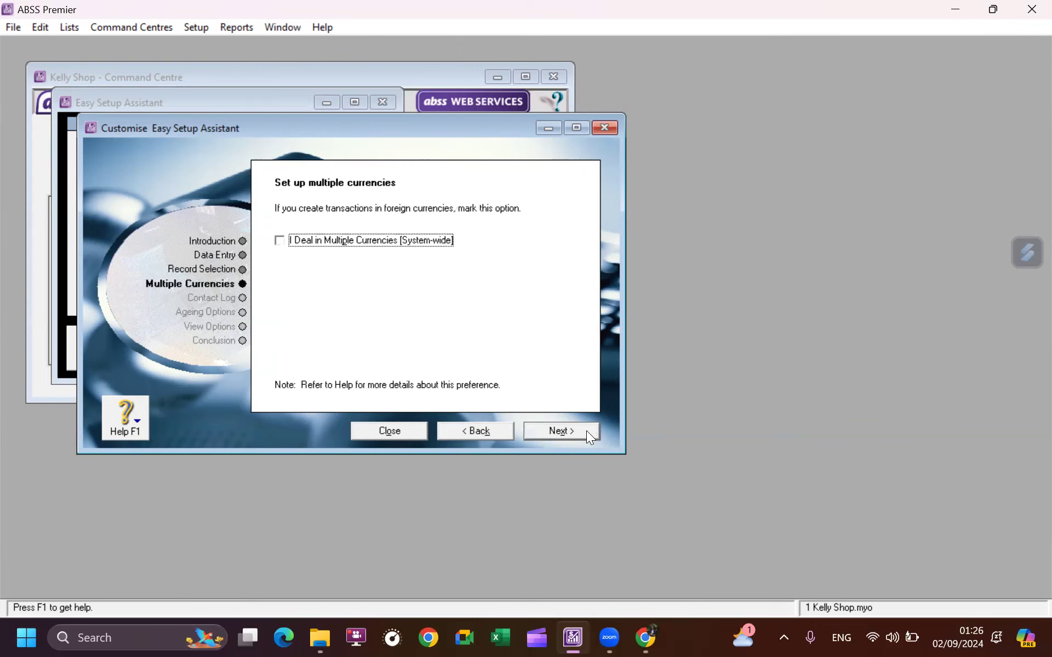
left_click(645, 638)
scroll(306, 389, "down", 8)
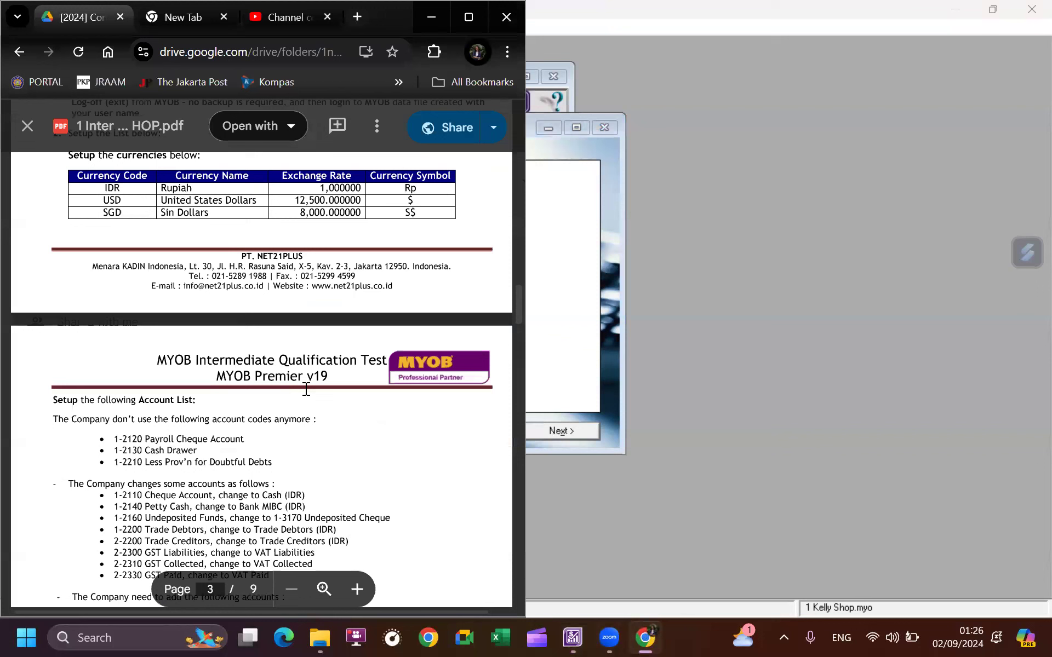
scroll(306, 389, "down", 5)
scroll(305, 389, "up", 3)
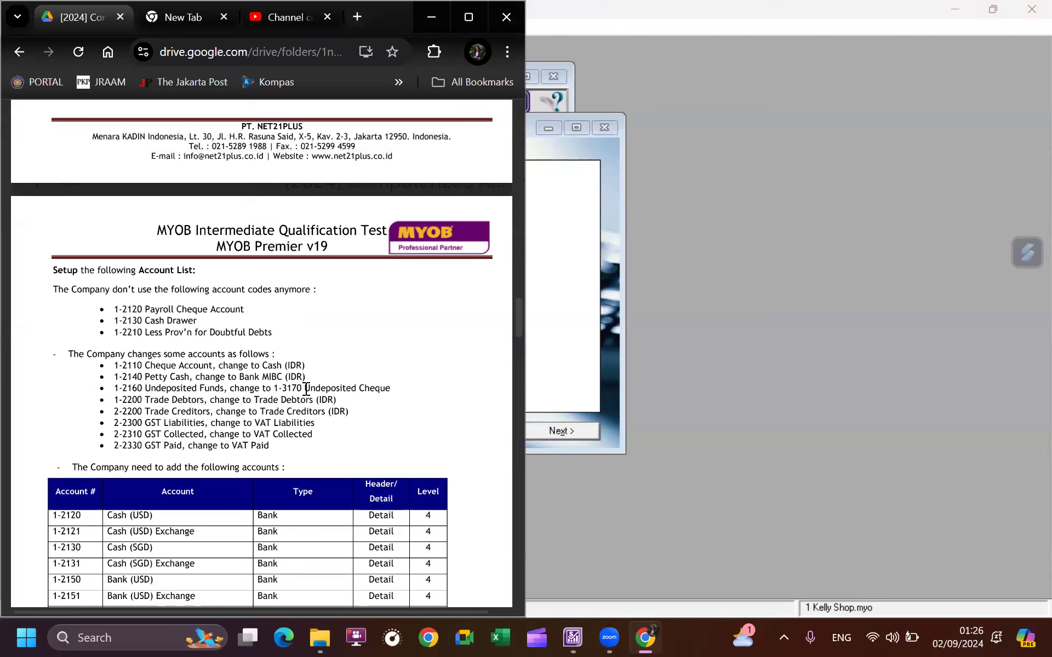
scroll(306, 389, "up", 6)
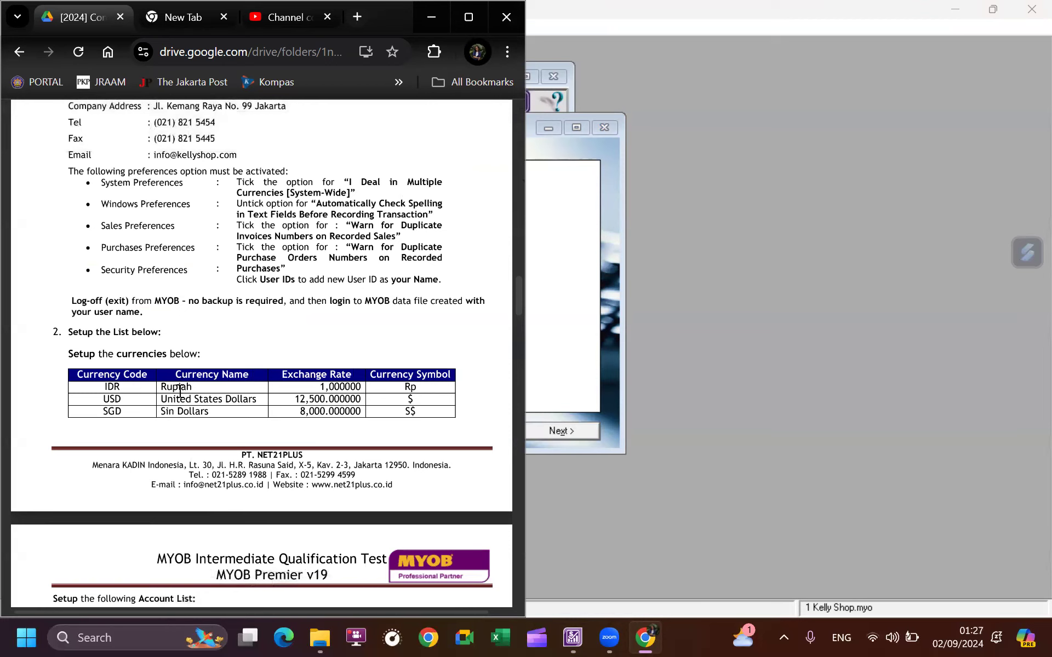
left_click(569, 239)
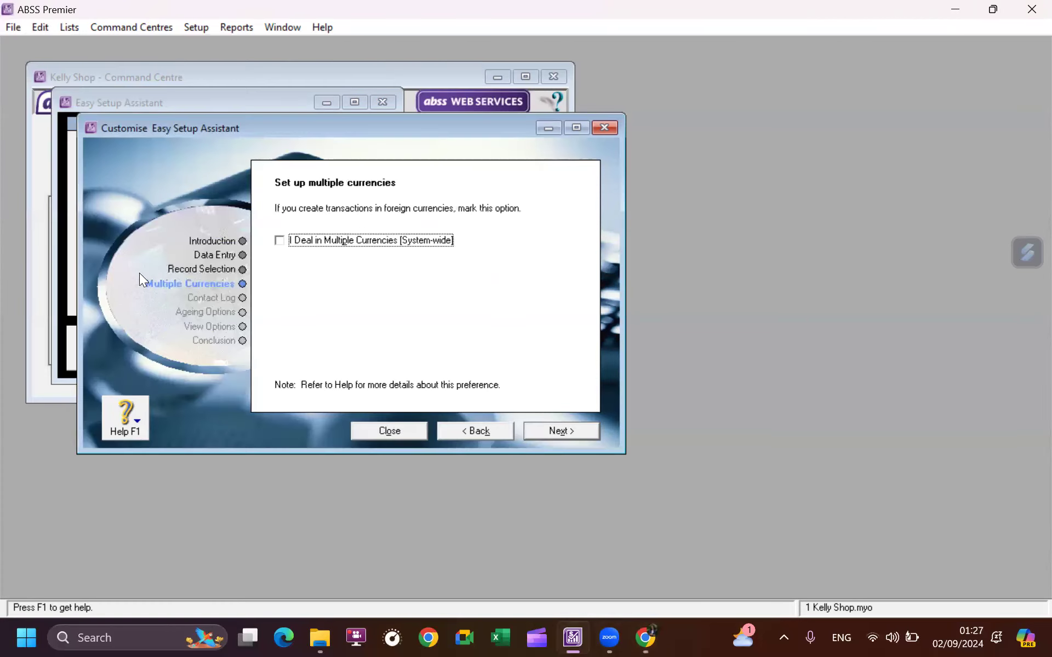
- Enable multiple currencies, keep default contact log and 30/60/90-day ageing, and close the assistant
left_click(276, 241)
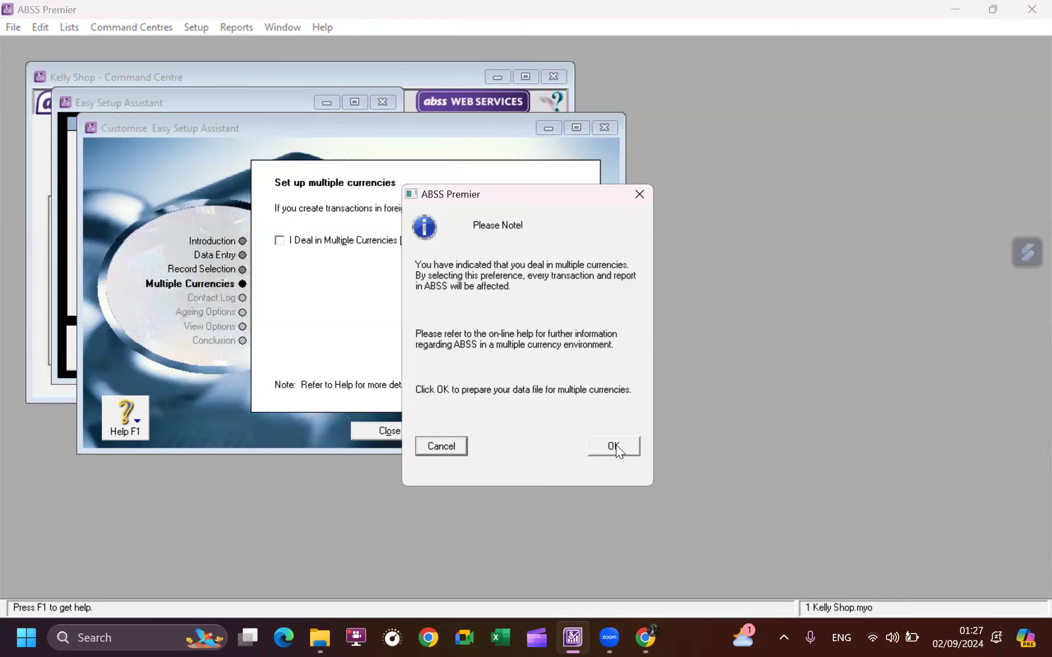
left_click(621, 444)
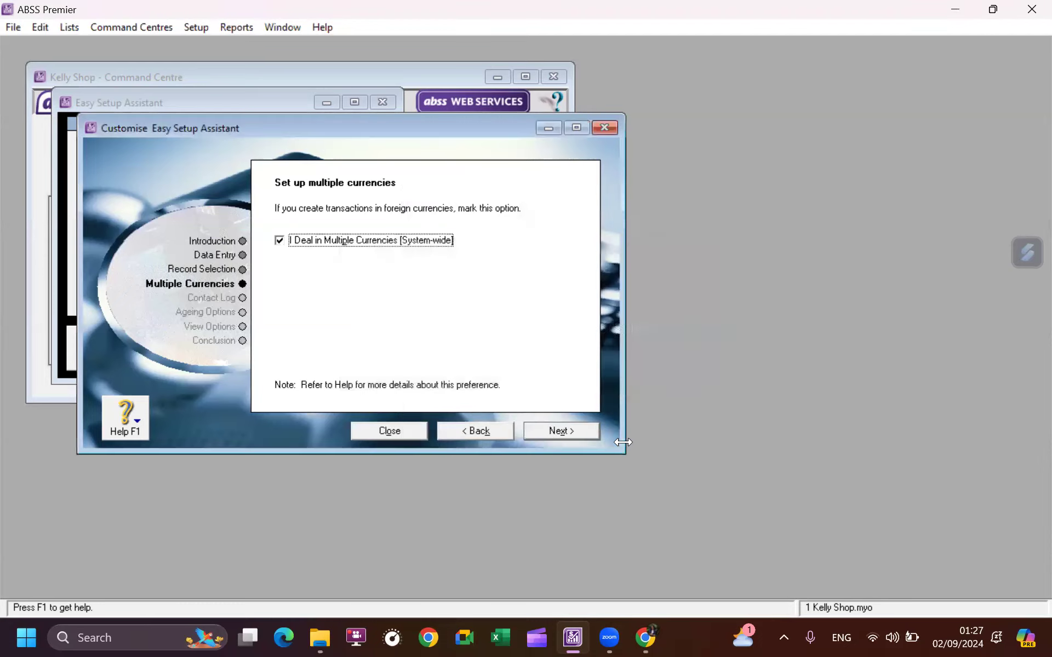
left_click(582, 430)
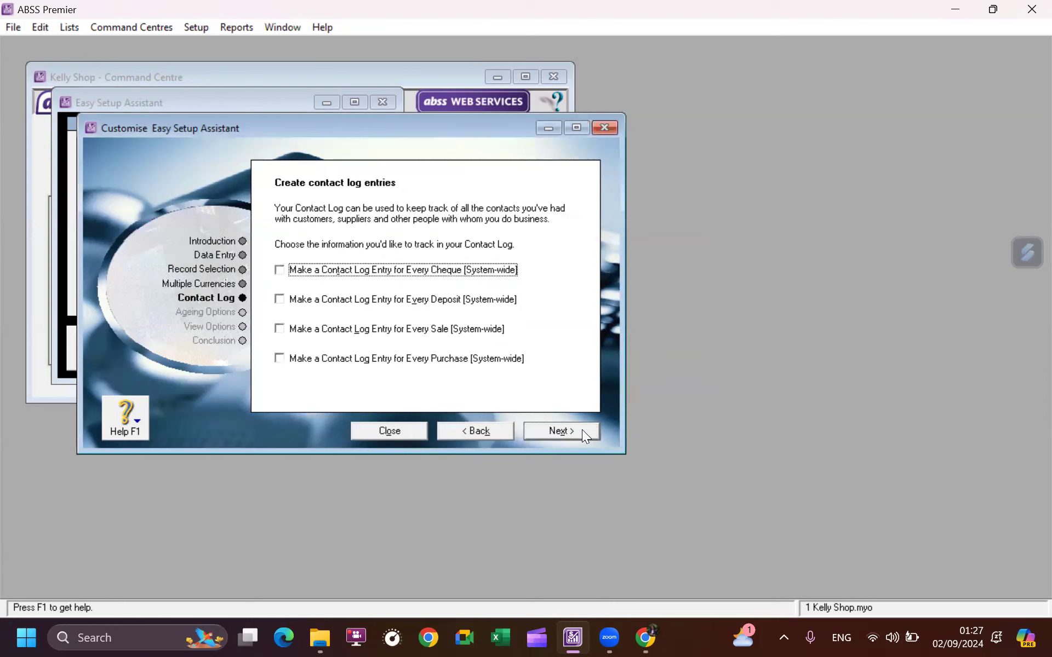
left_click(582, 429)
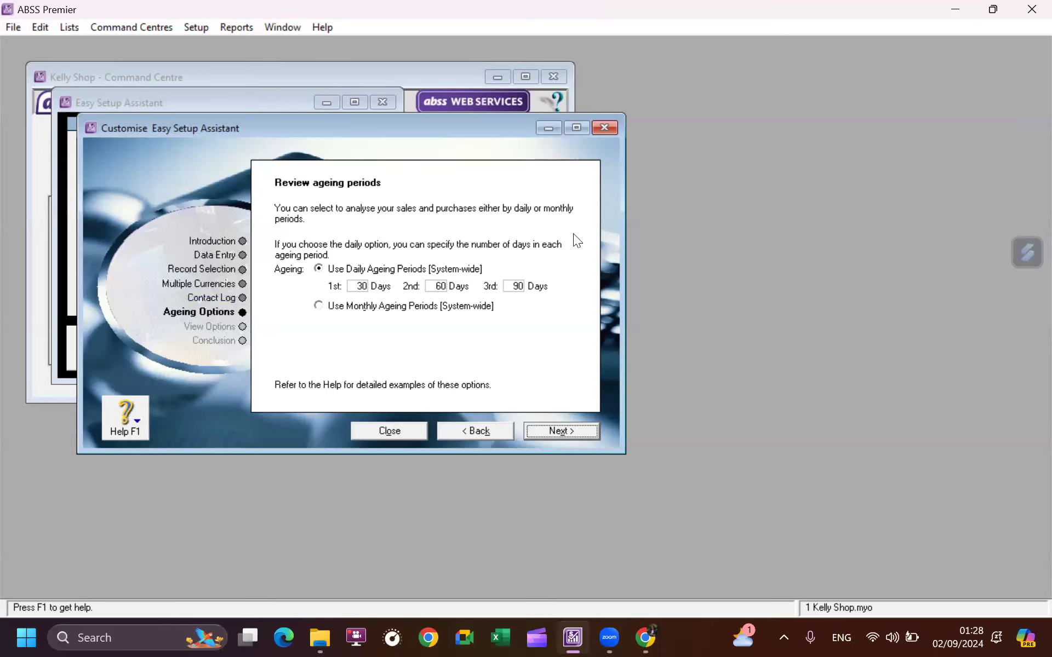
left_click(575, 437)
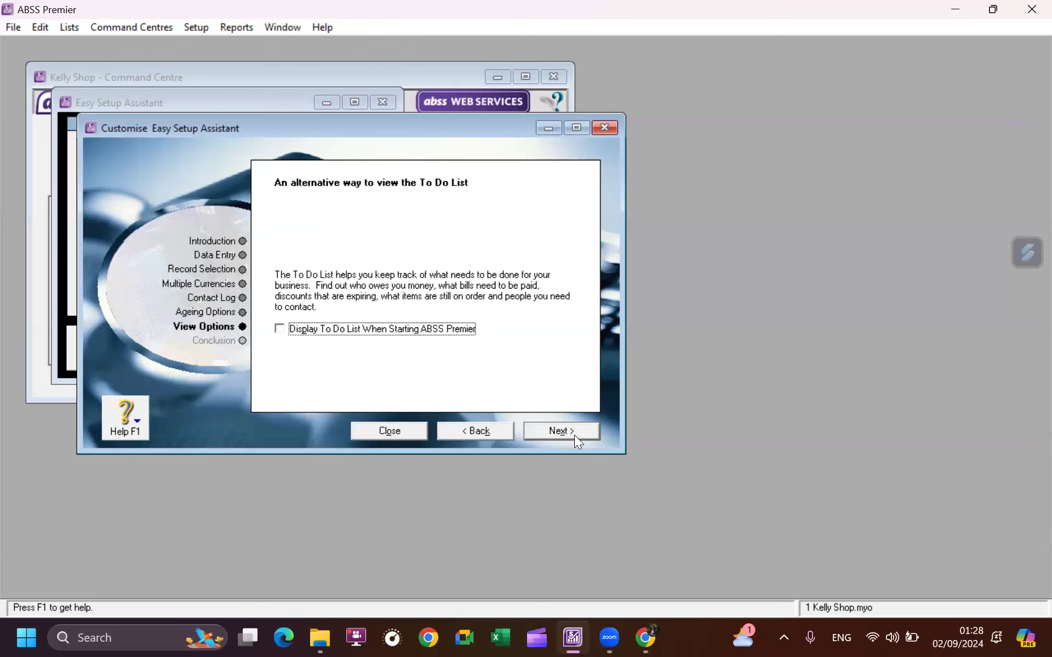
left_click(574, 435)
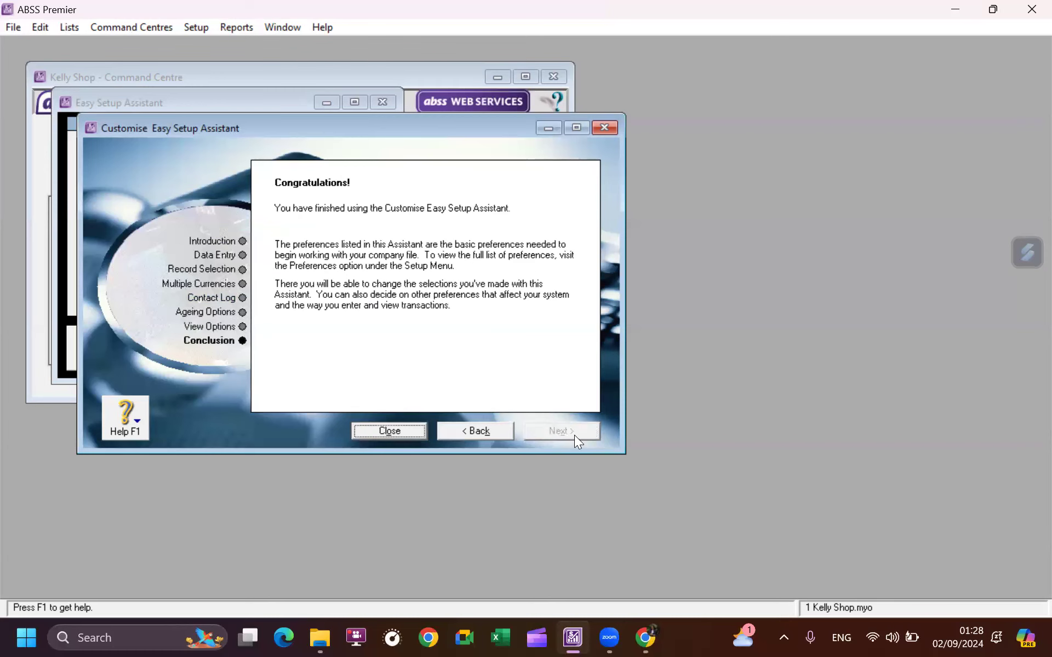
left_click(389, 431)
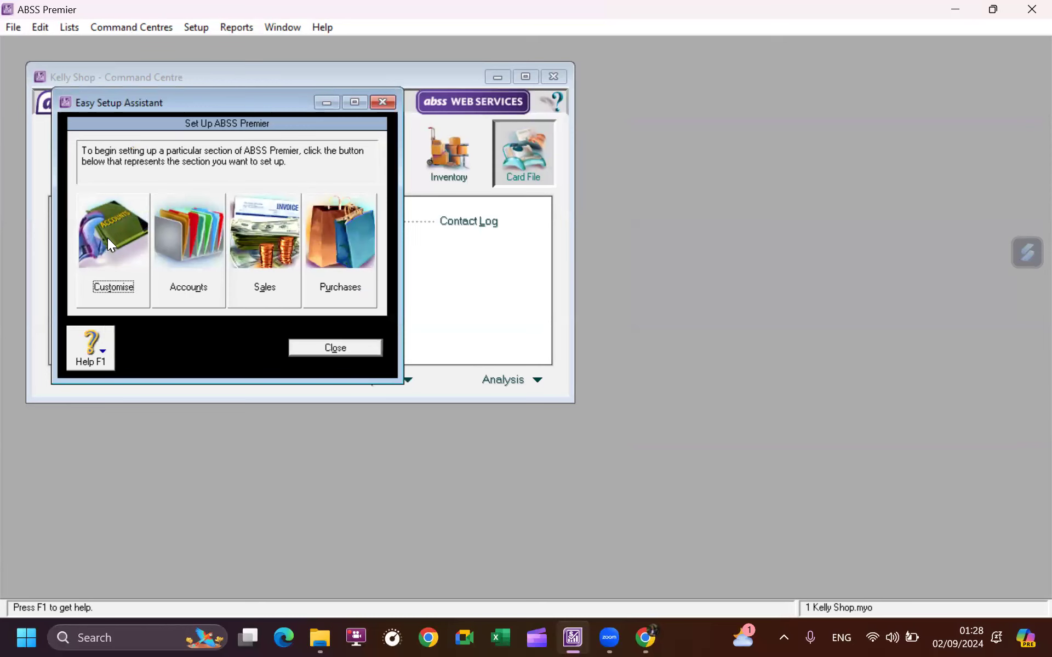
- Run through the Accounts assistant to the end without changing any opening balances
left_click(182, 255)
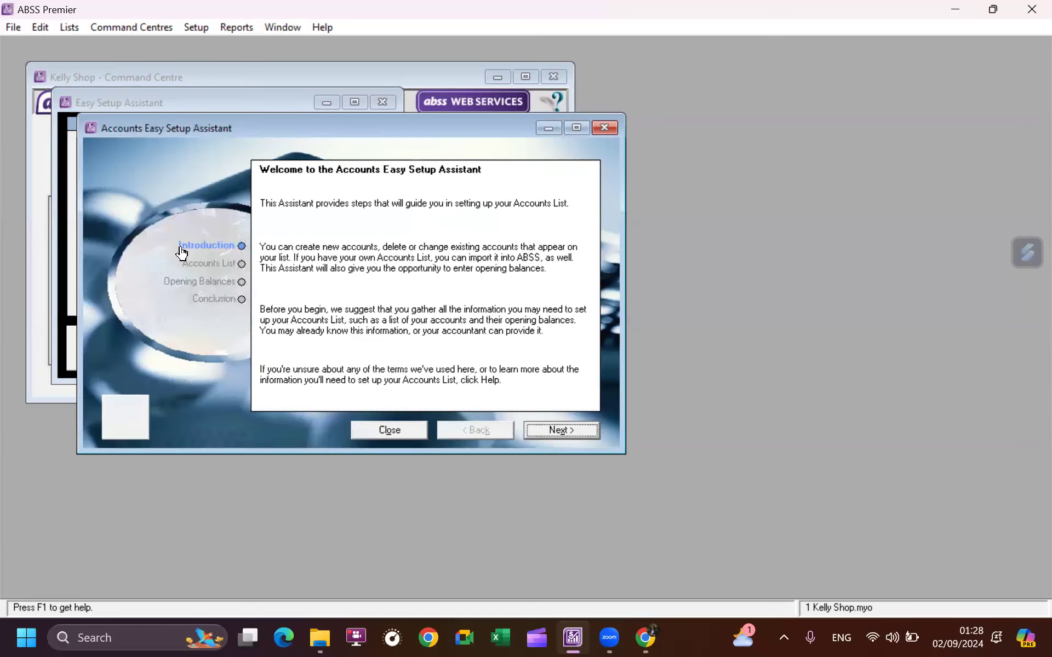
left_click(563, 429)
left_click(563, 428)
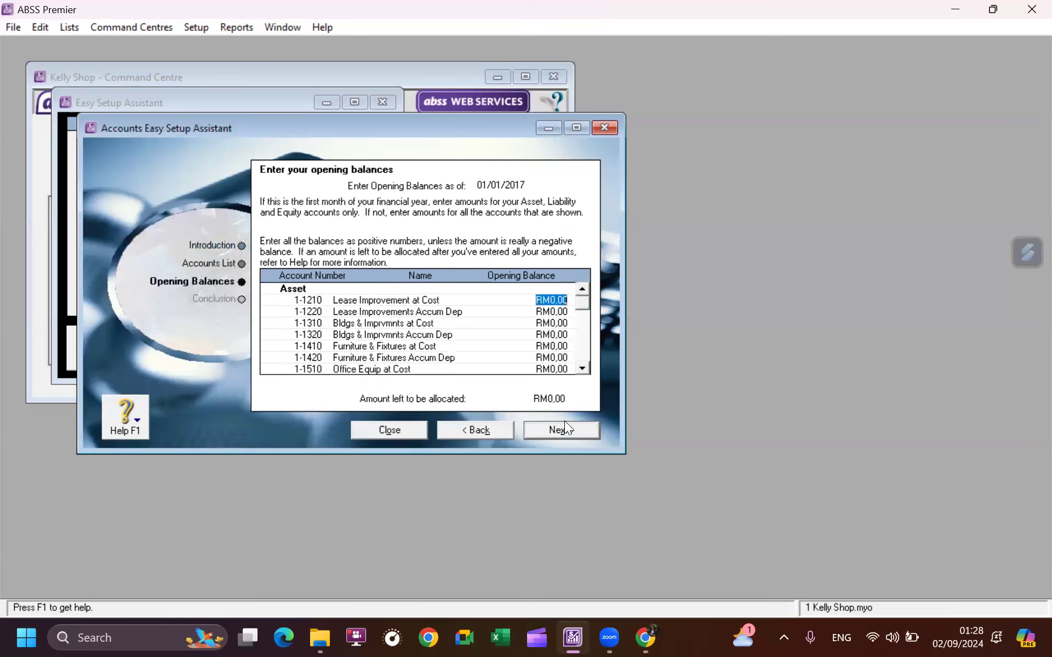
scroll(471, 321, "down", 10)
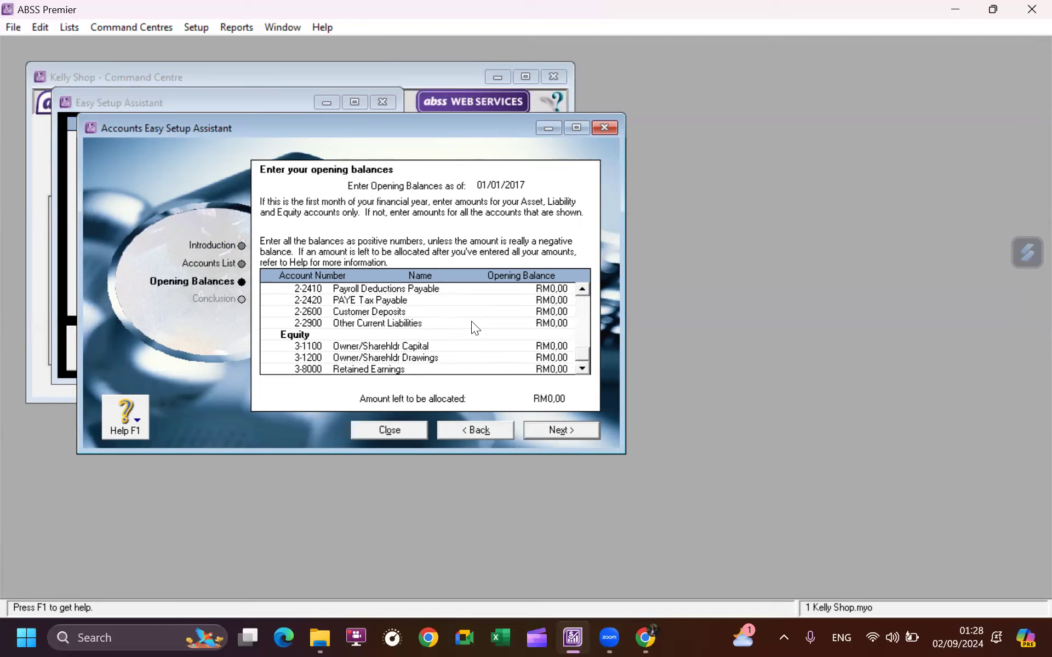
left_click(573, 425)
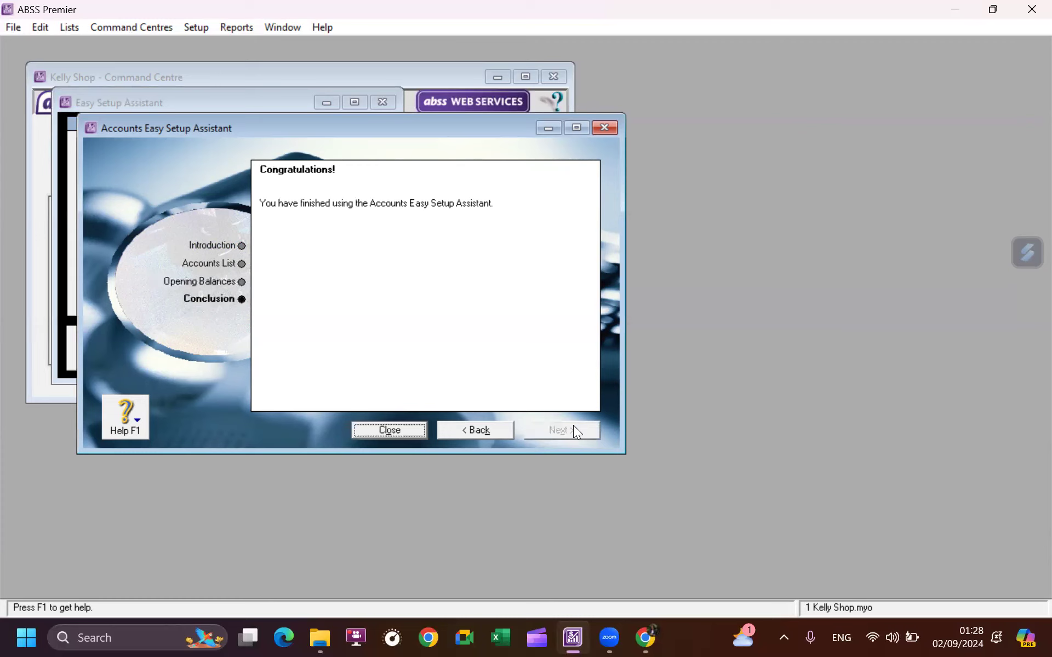
left_click(364, 429)
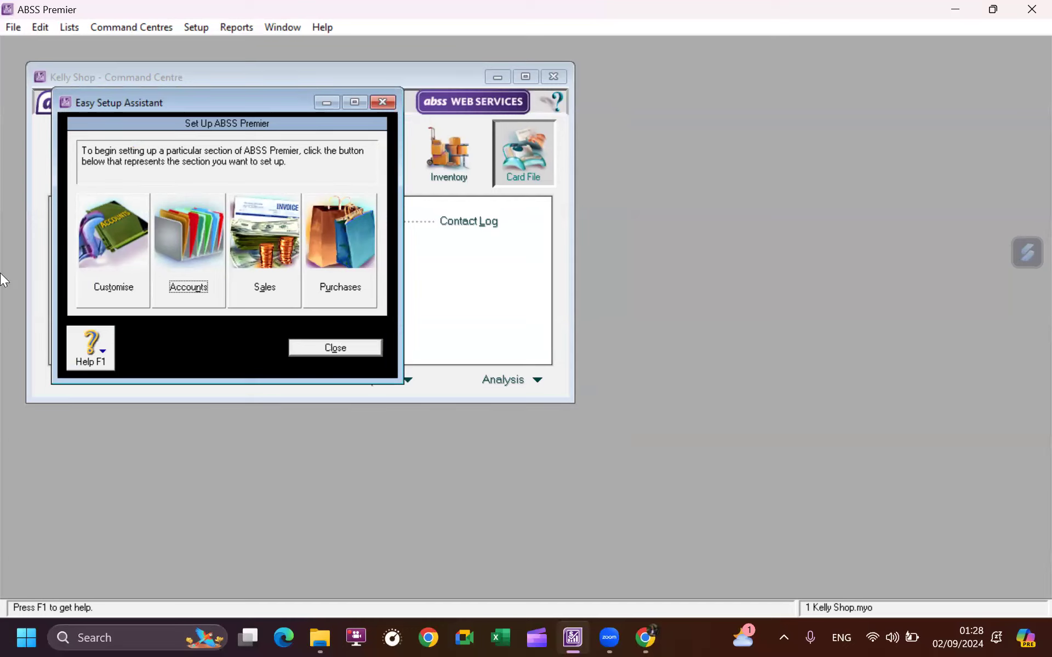
- Revisit the Accounts opening balances page, leave it empty, and close the assistant
left_click(173, 229)
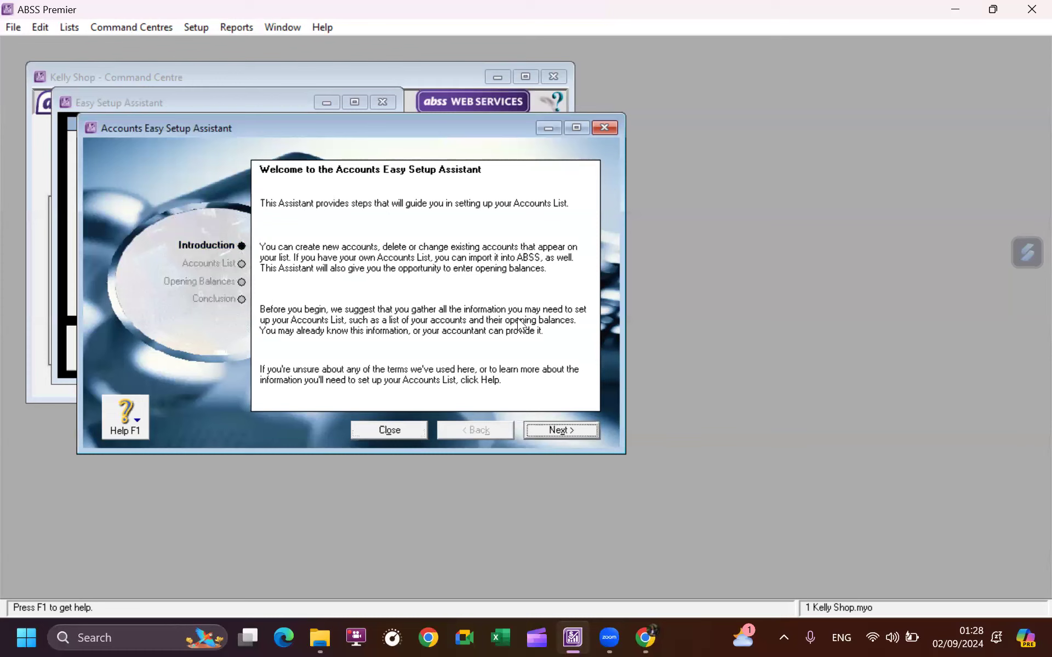
left_click(579, 432)
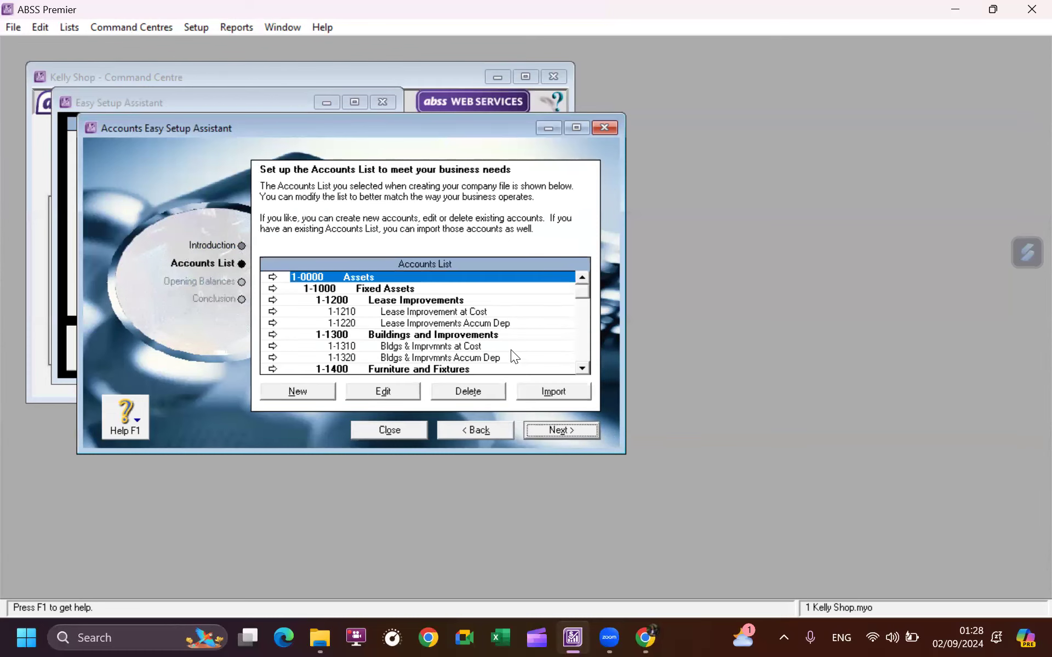
left_click(568, 429)
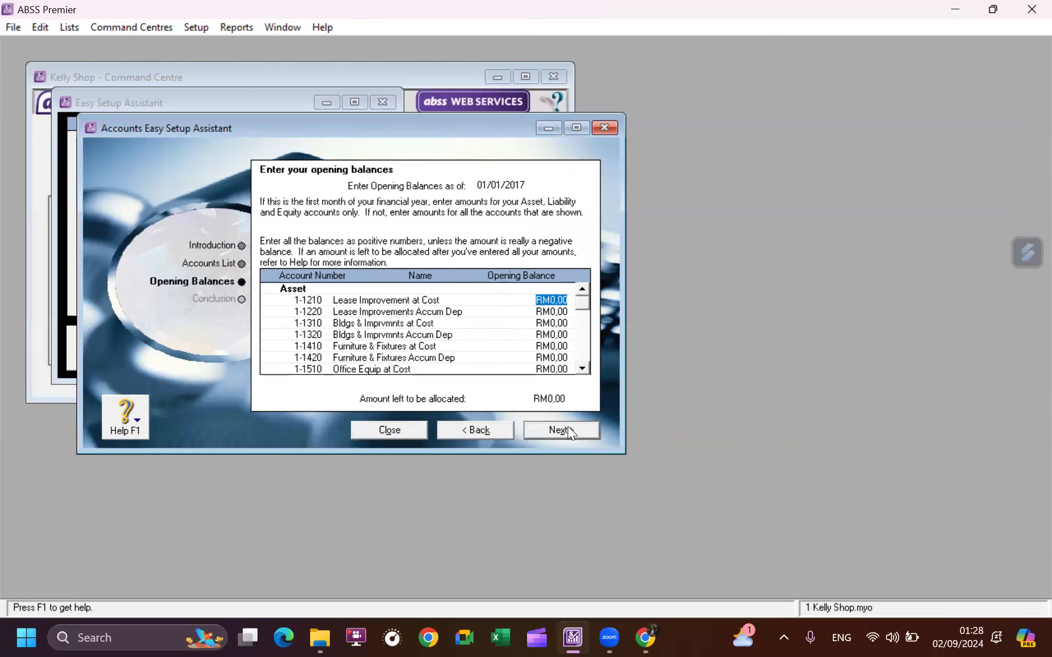
left_click(387, 427)
left_click(270, 240)
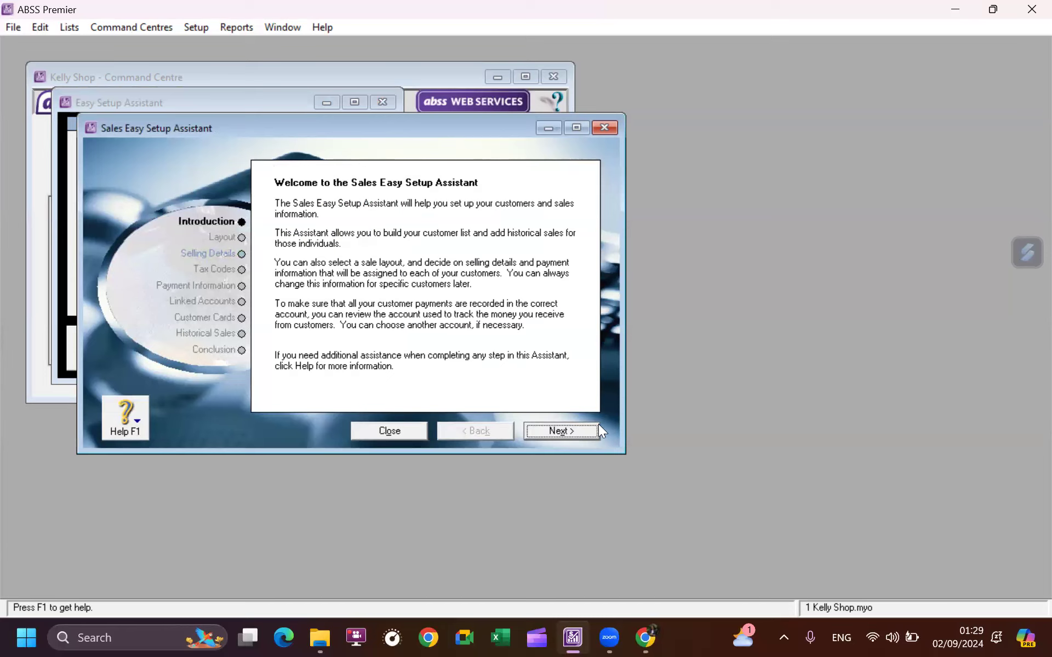
- Make Item the default sale layout, keeping default selling details and tax codes
left_click(582, 428)
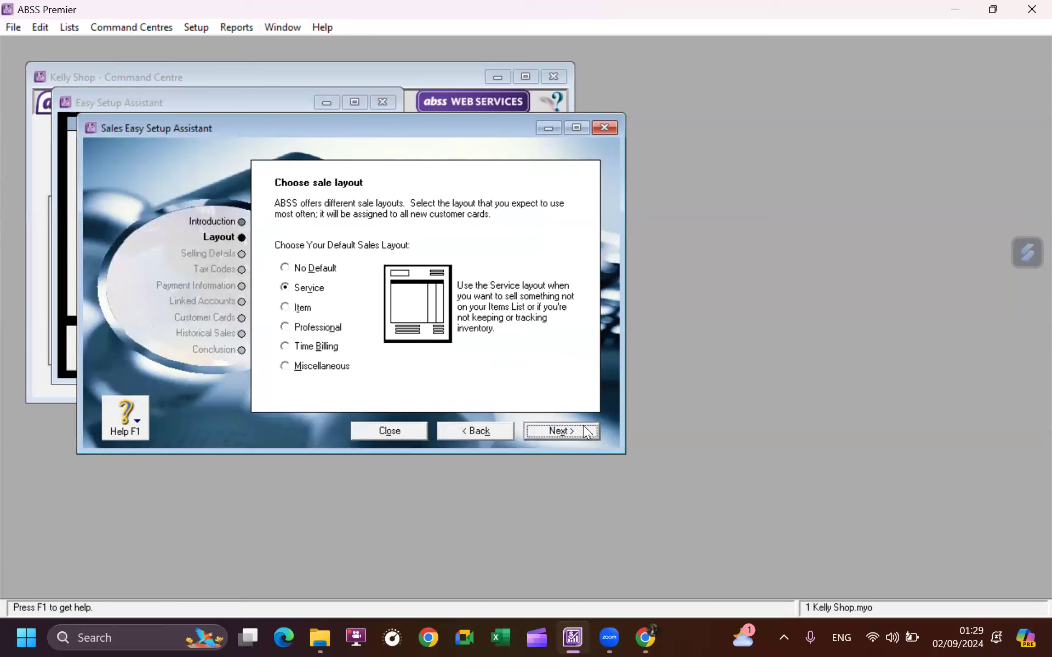
left_click(302, 309)
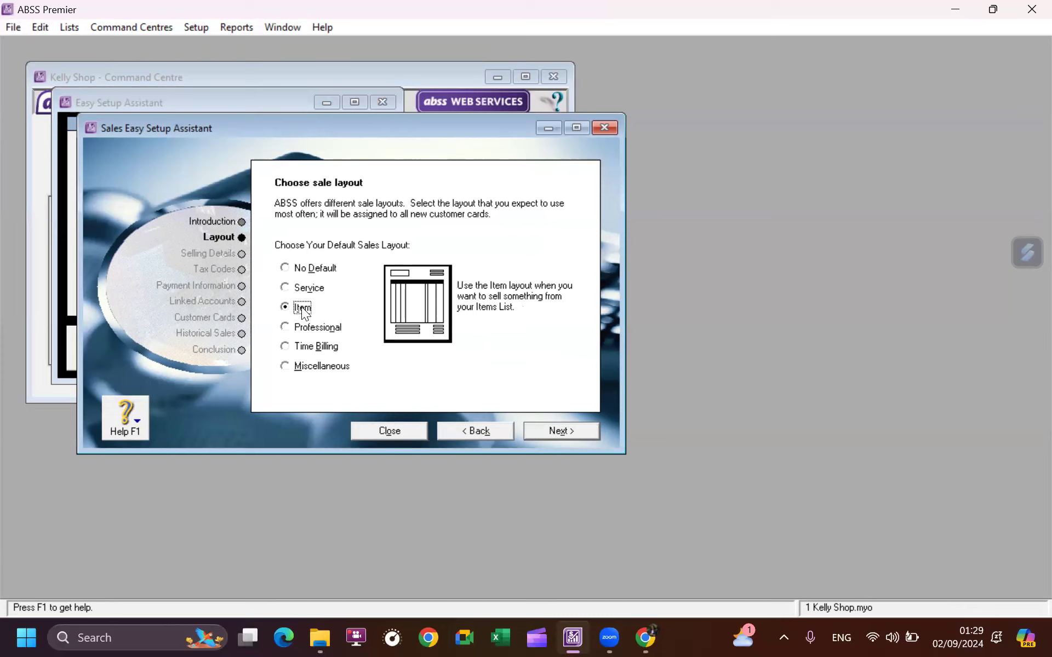
left_click(572, 441)
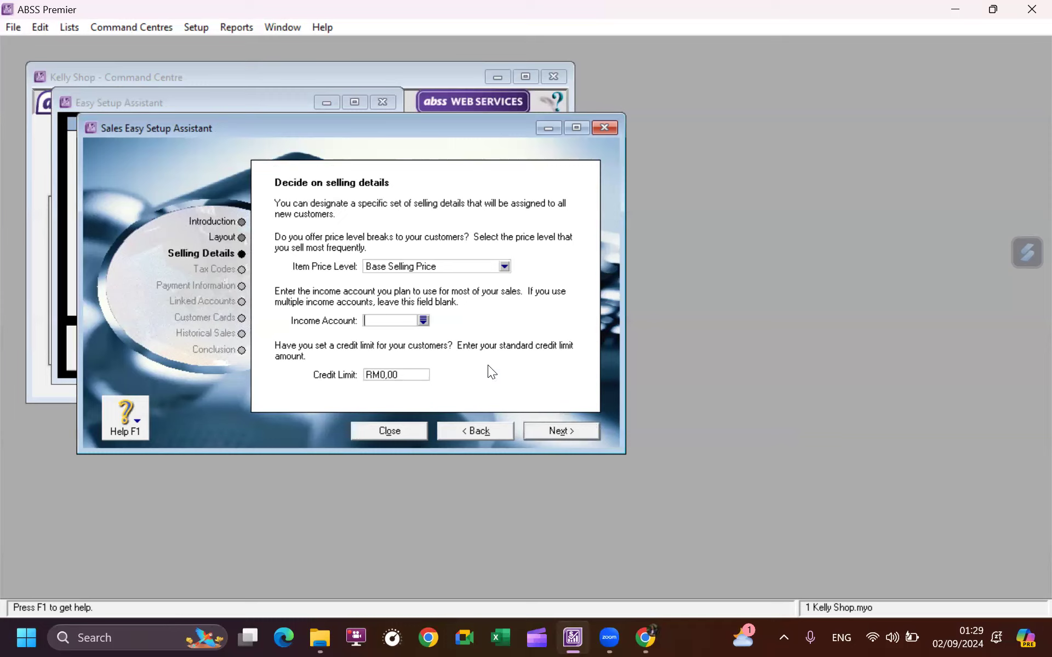
left_click(550, 431)
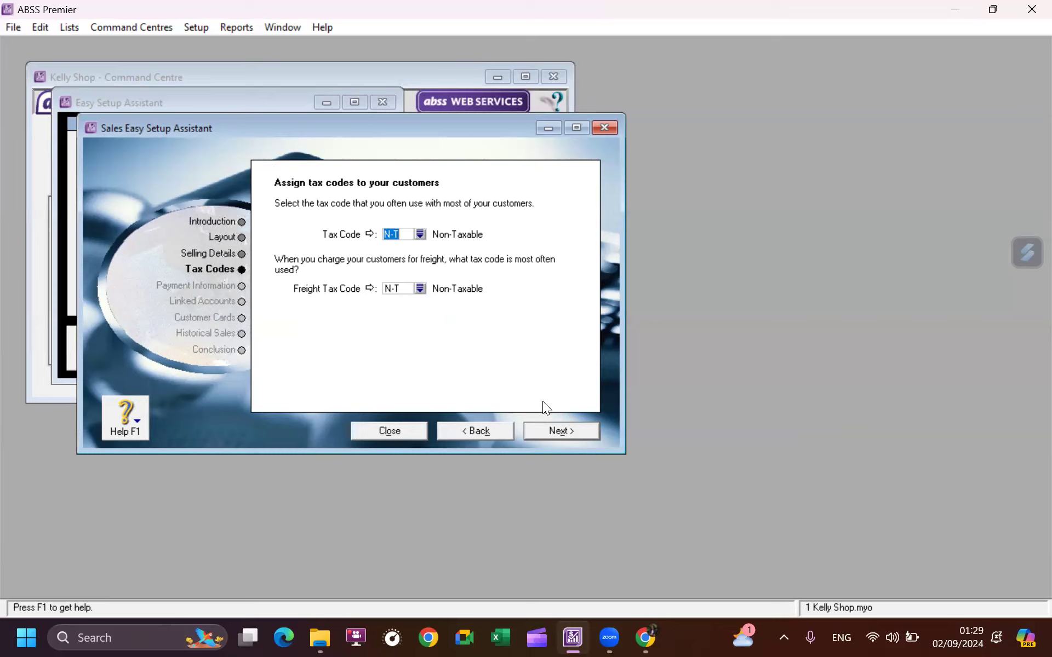
left_click(535, 430)
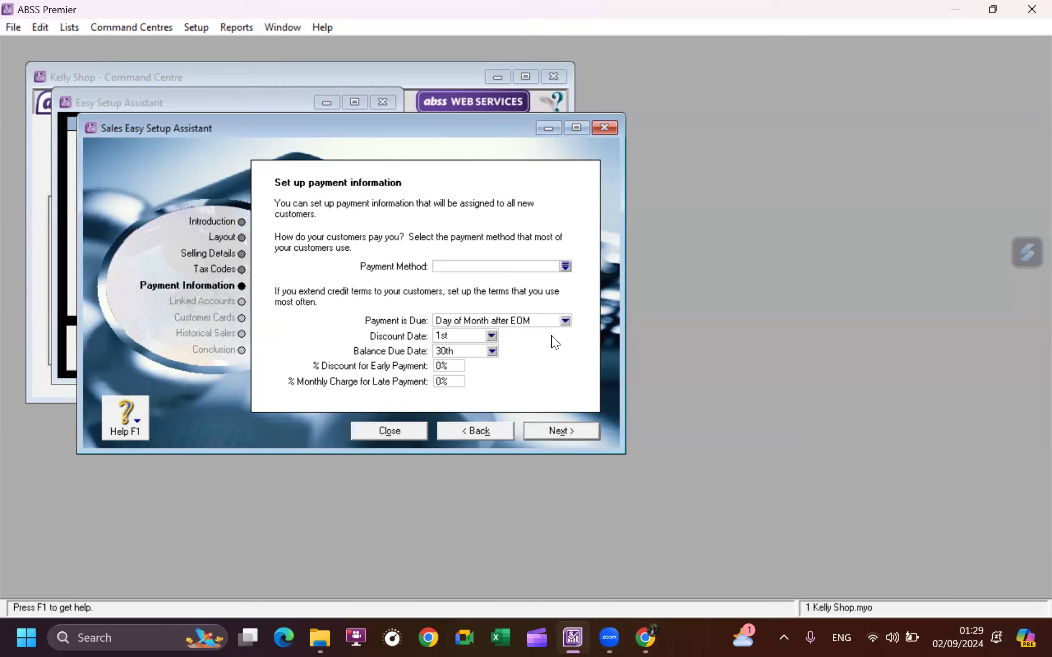
- Bring up the instructions PDF and scroll to its opening balances page
mouse_move(605, 639)
left_click(646, 638)
scroll(367, 465, "down", 15)
scroll(368, 429, "down", 20)
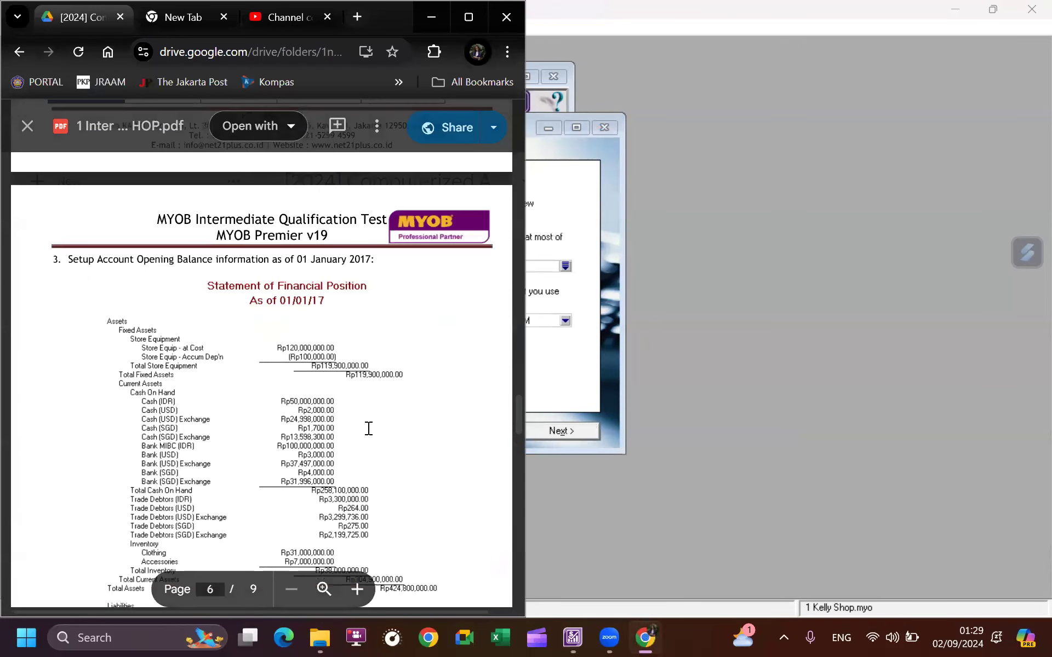
- Highlight the Net 20 credit terms in the PDF's January transactions, then return to ABSS
scroll(368, 430, "down", 5)
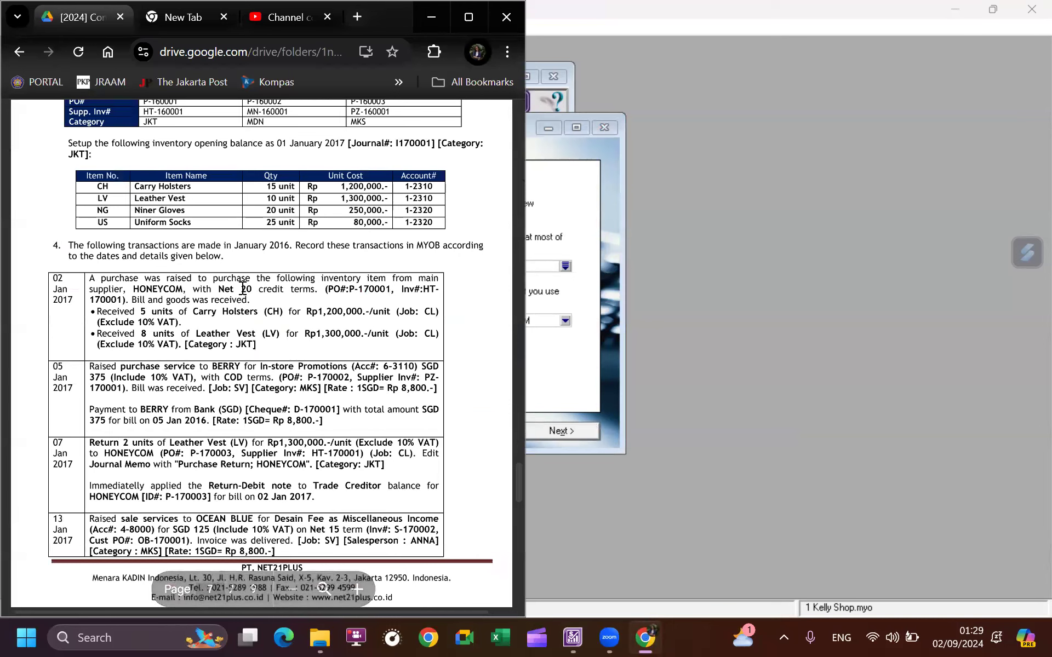
left_click_drag(218, 289, 249, 290)
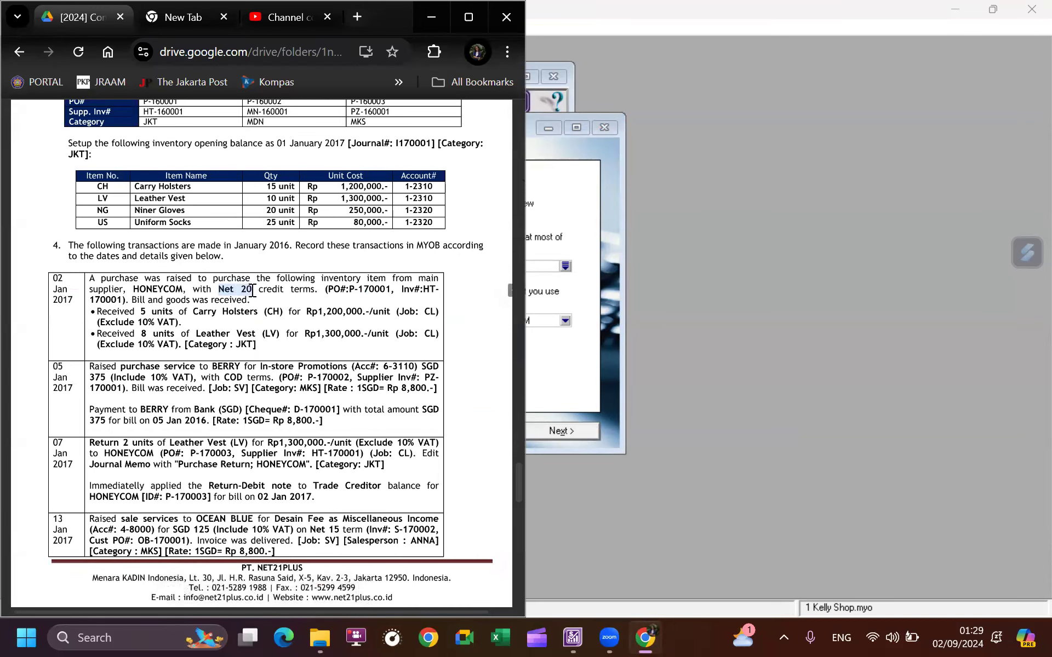
scroll(253, 290, "up", 8)
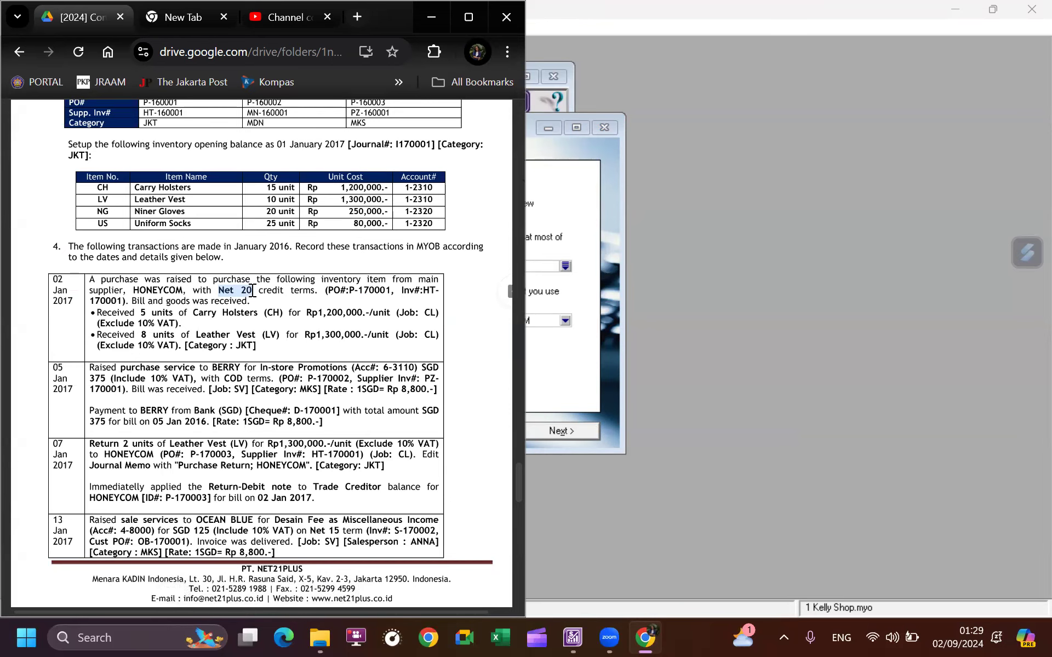
scroll(252, 290, "down", 12)
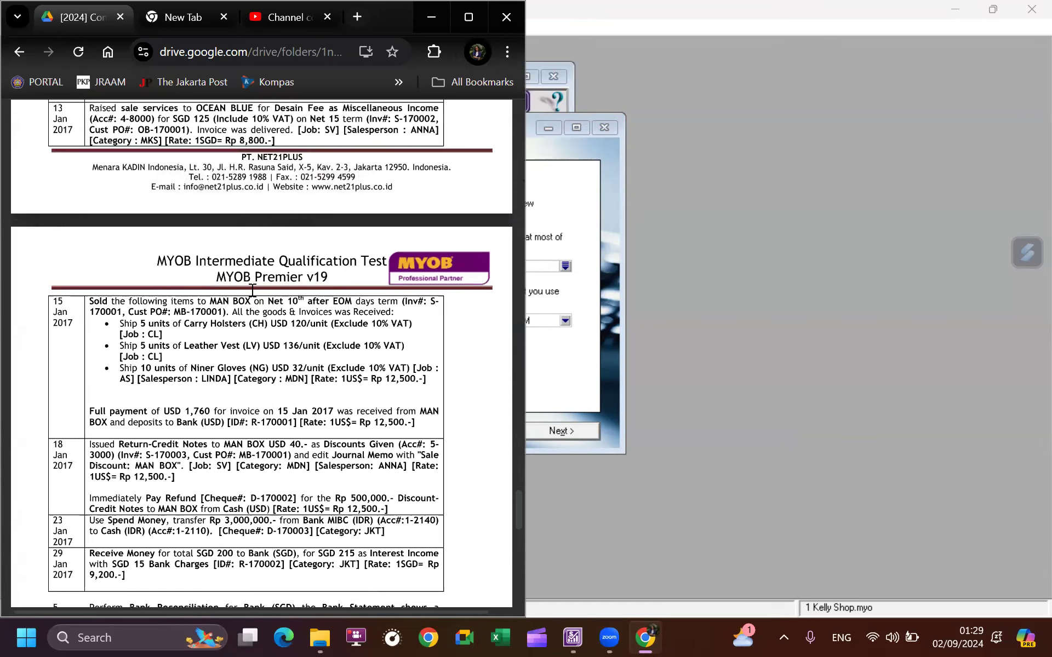
left_click(587, 182)
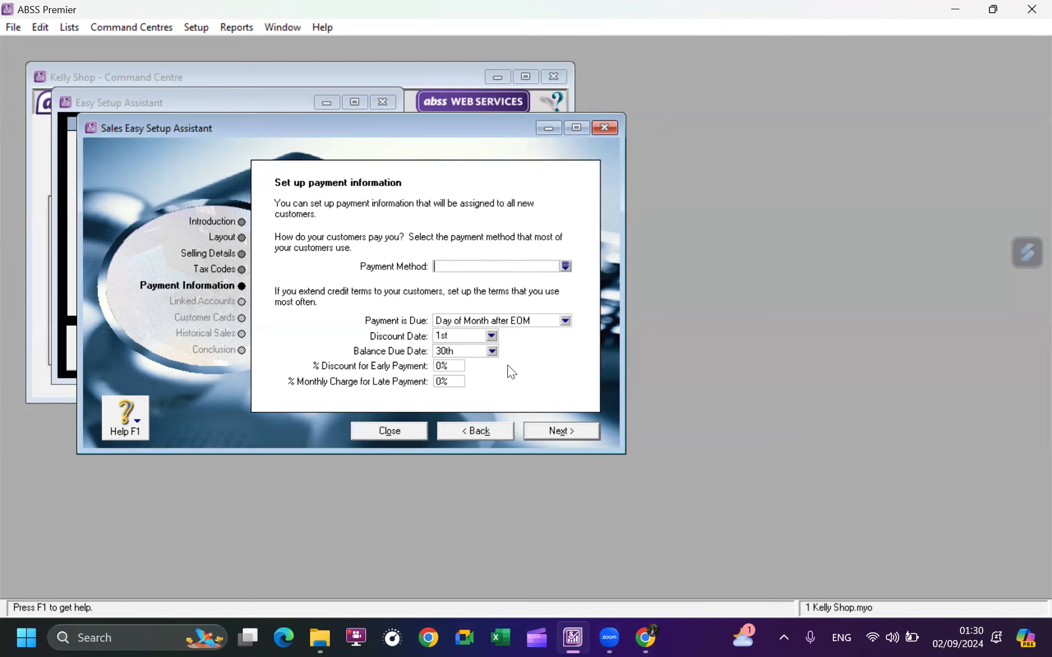
- Create the I & O customer card with its name from the PDF, keeping MYR currency
left_click(555, 431)
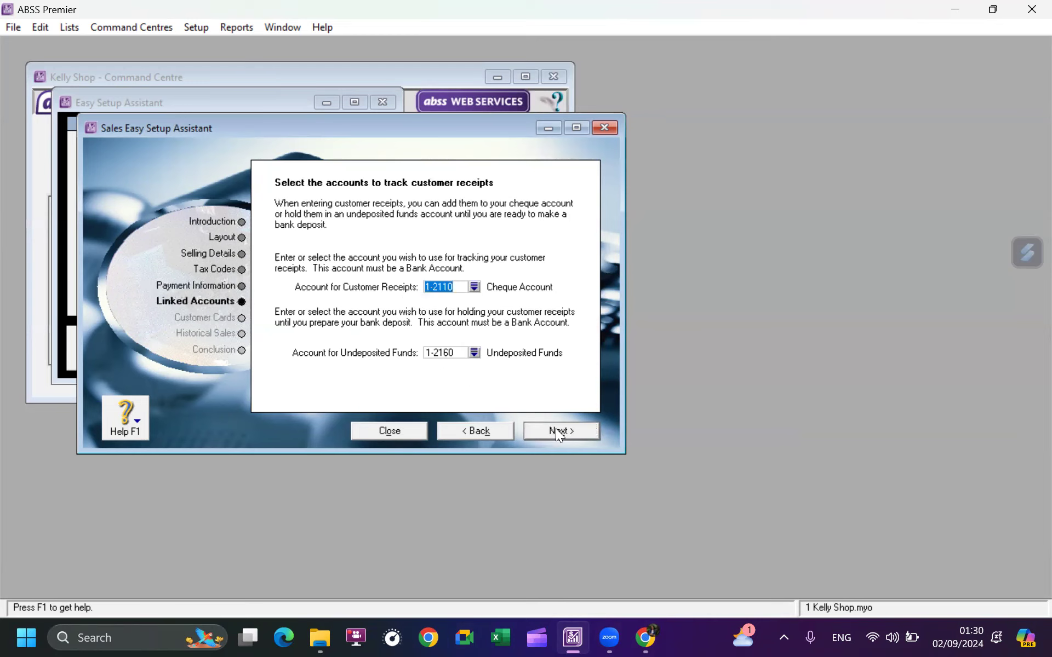
left_click(555, 430)
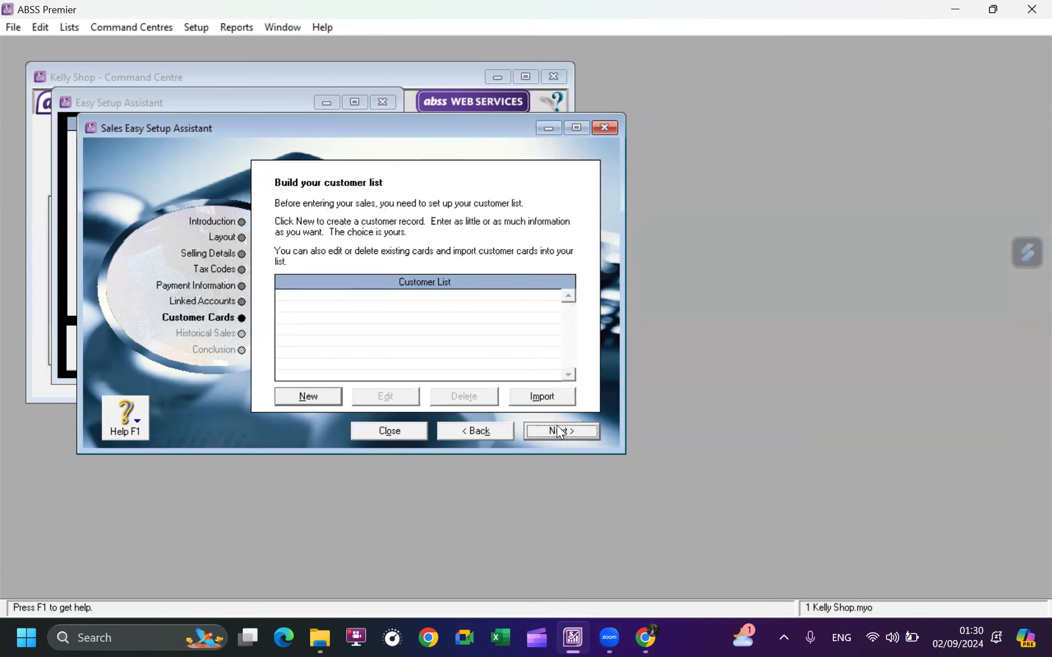
left_click(308, 396)
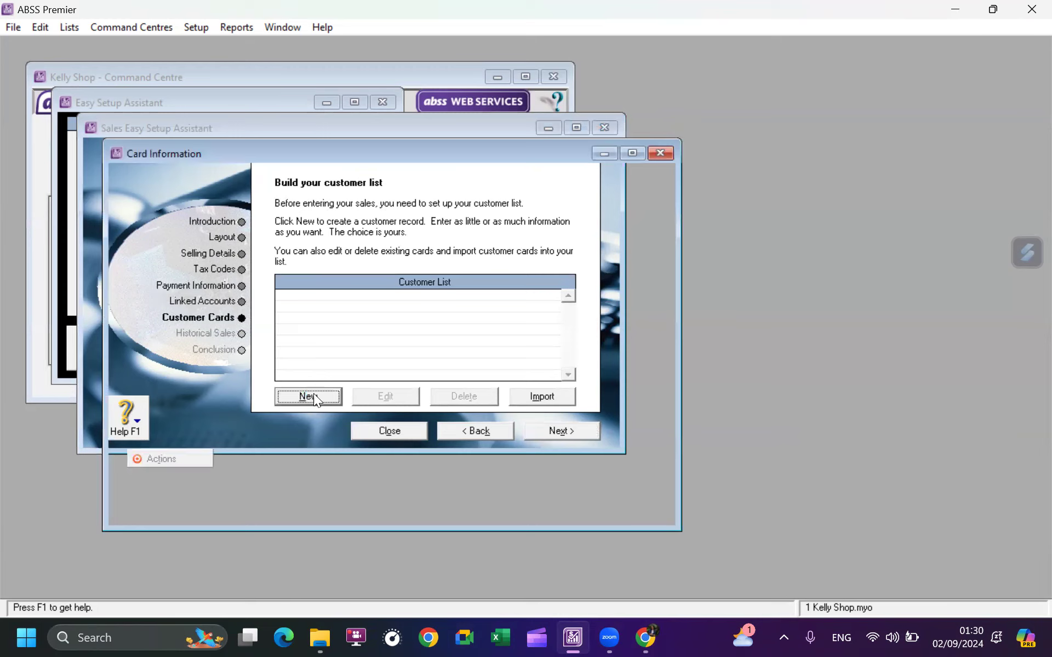
left_click(645, 637)
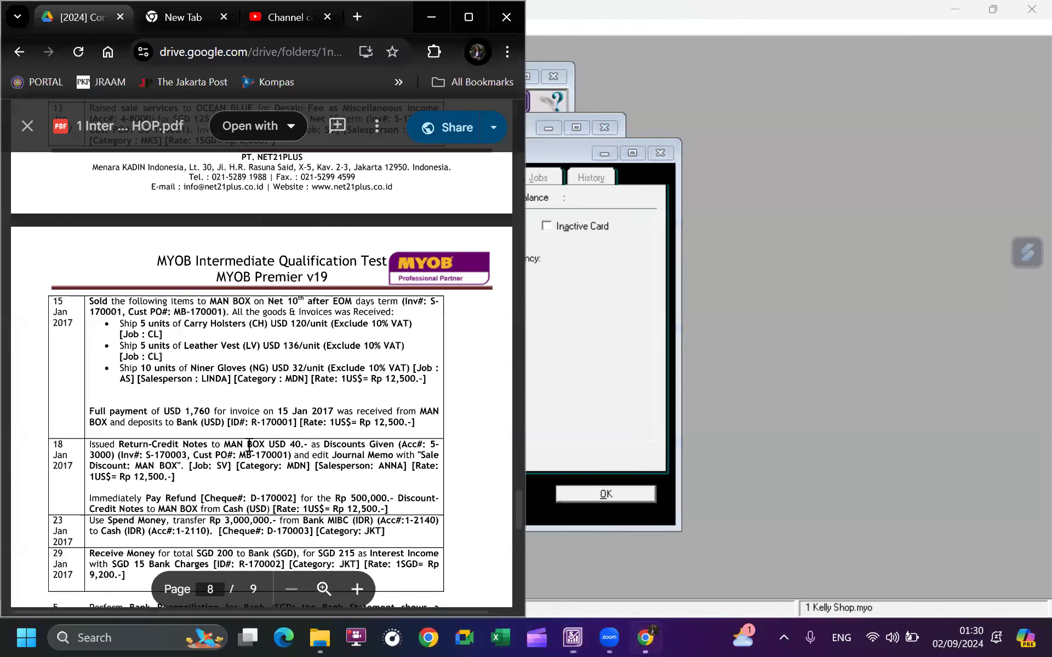
scroll(168, 432, "down", 1)
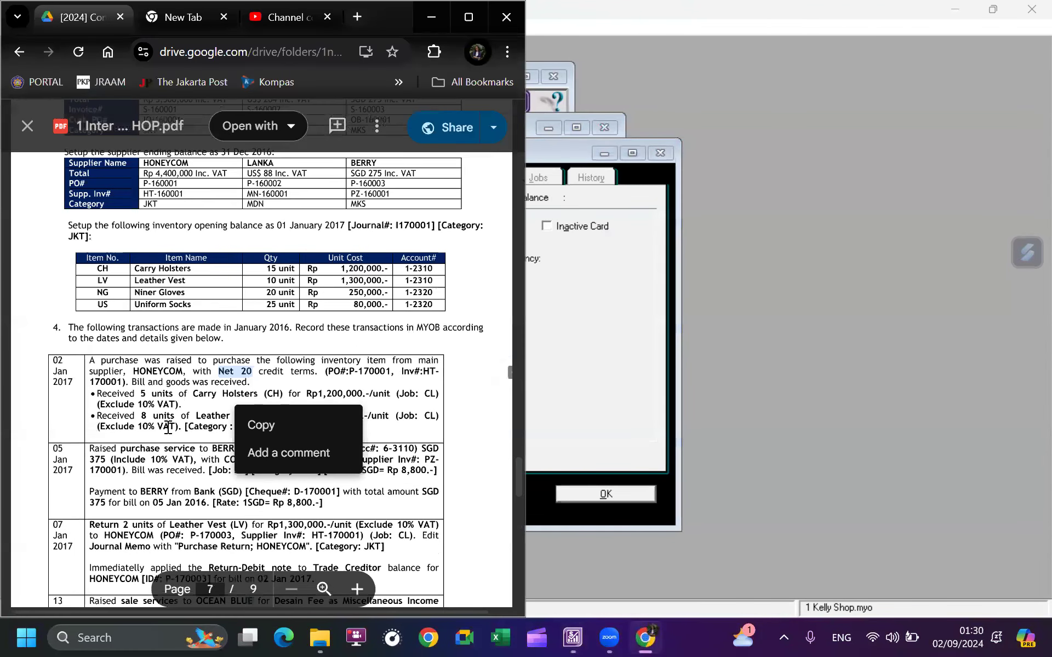
scroll(164, 319, "up", 3)
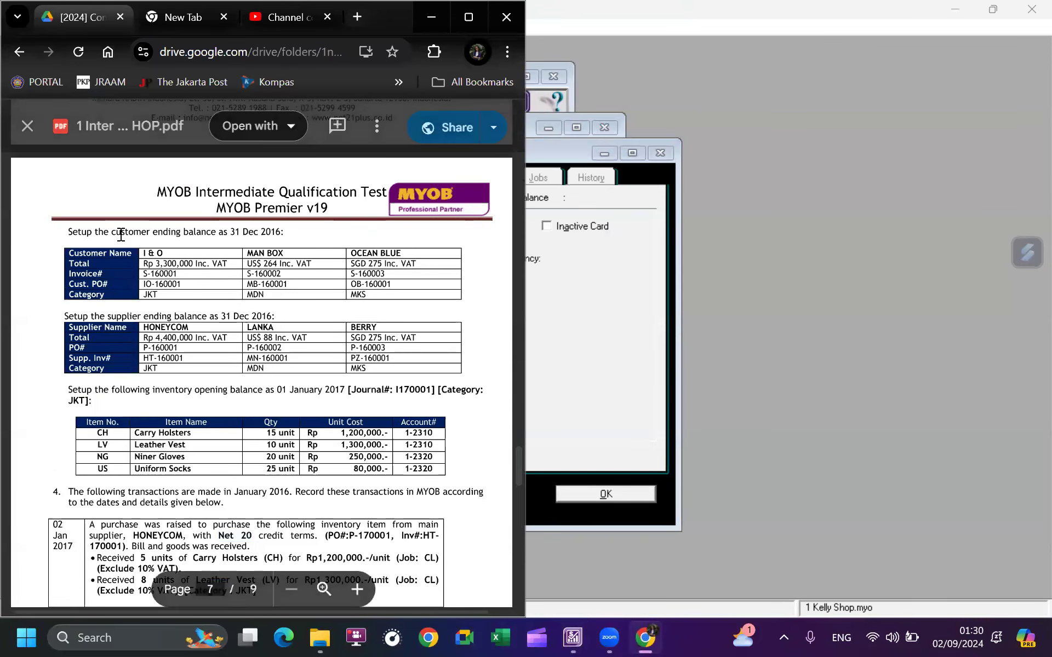
left_click_drag(147, 253, 168, 253)
key("ctrl+c")
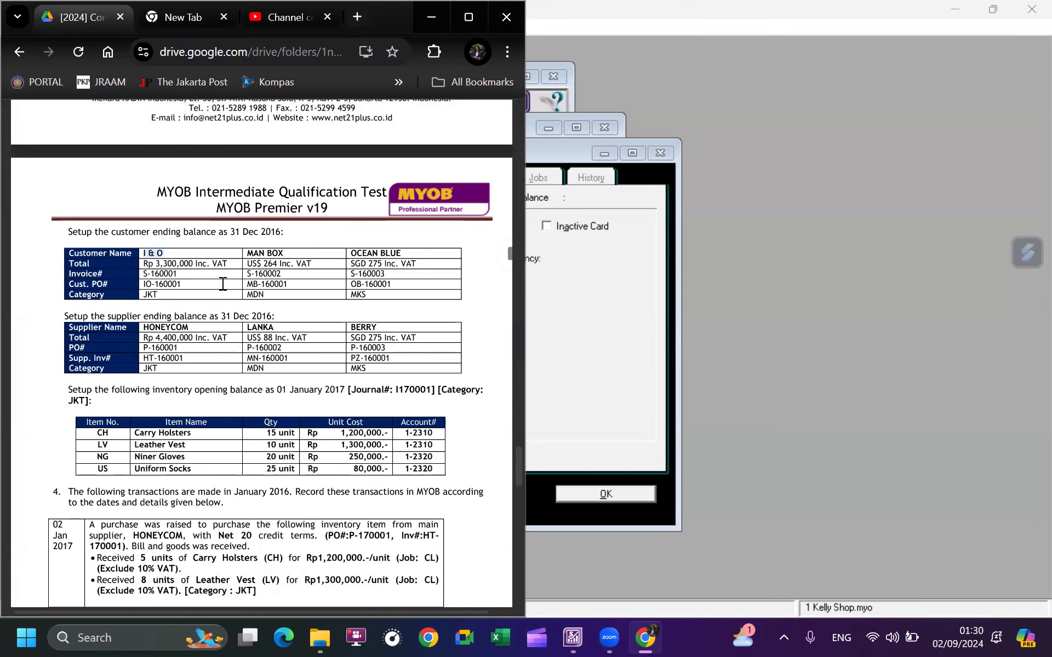
left_click(584, 296)
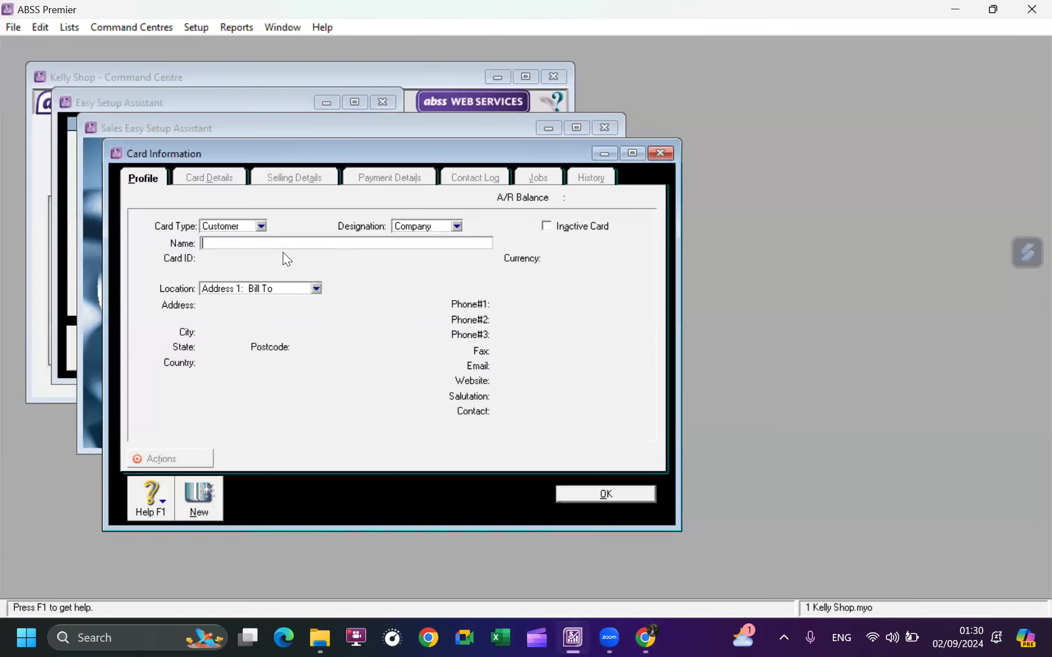
key("ctrl+v")
key("Tab")
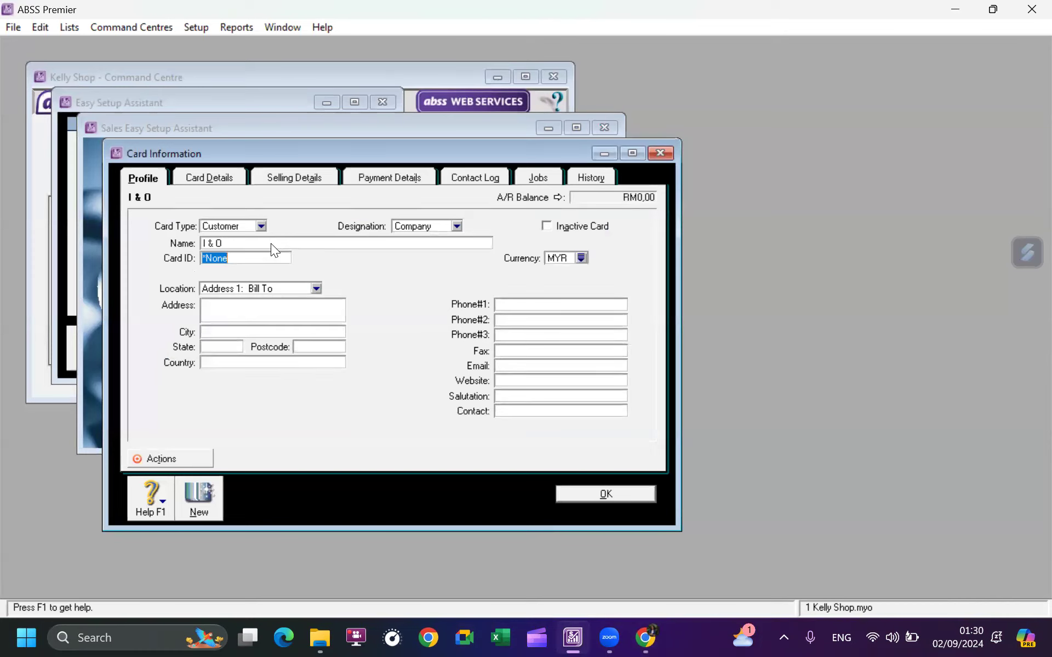
left_click(581, 258)
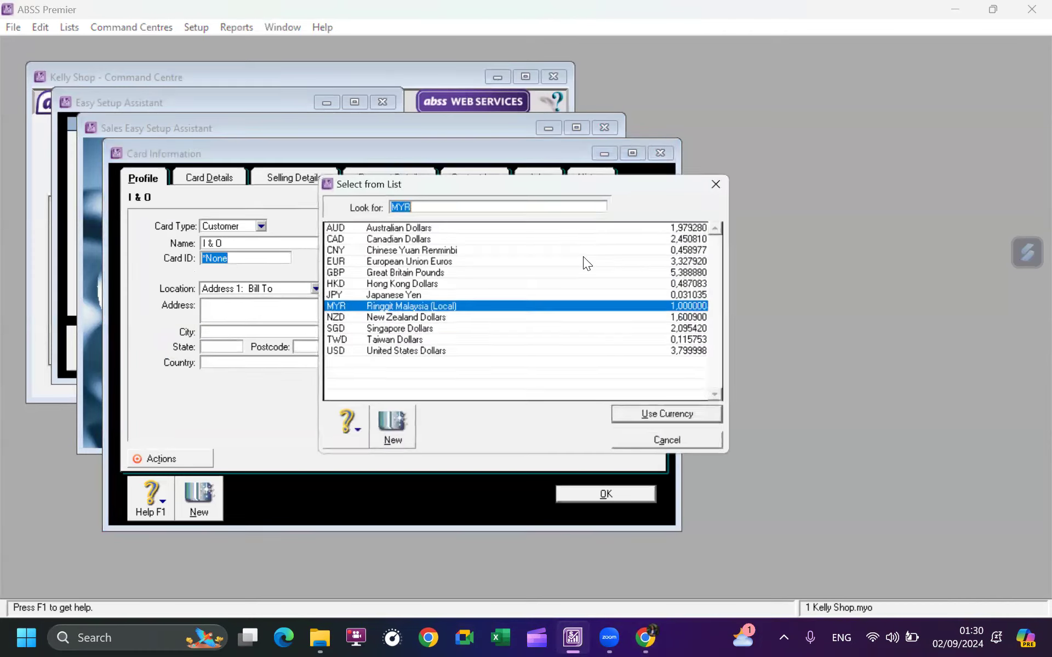
left_click(709, 446)
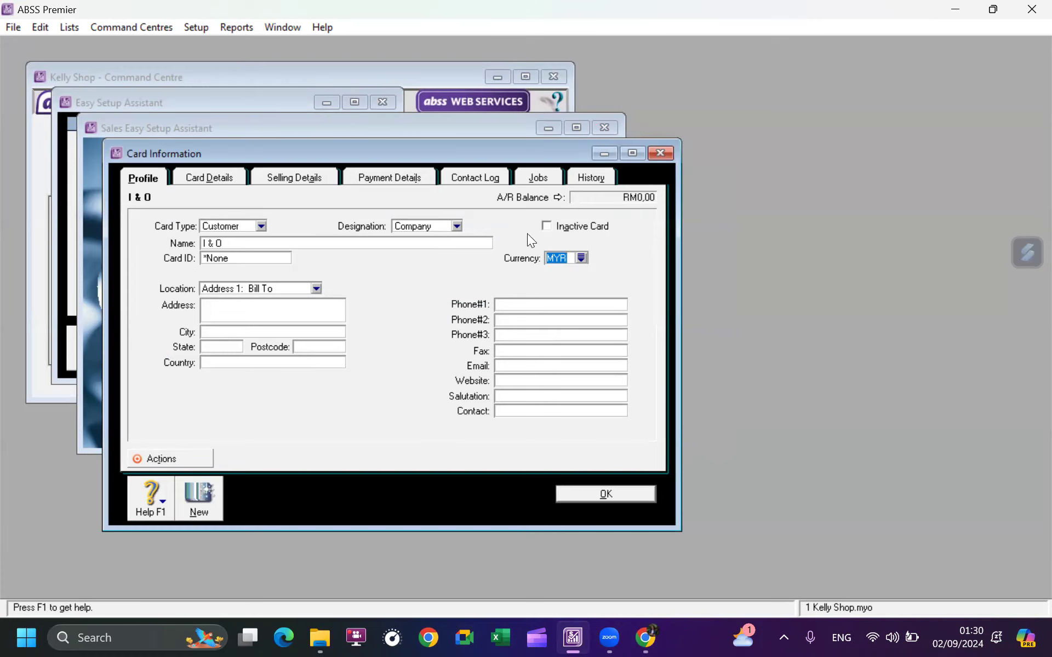
left_click(192, 497)
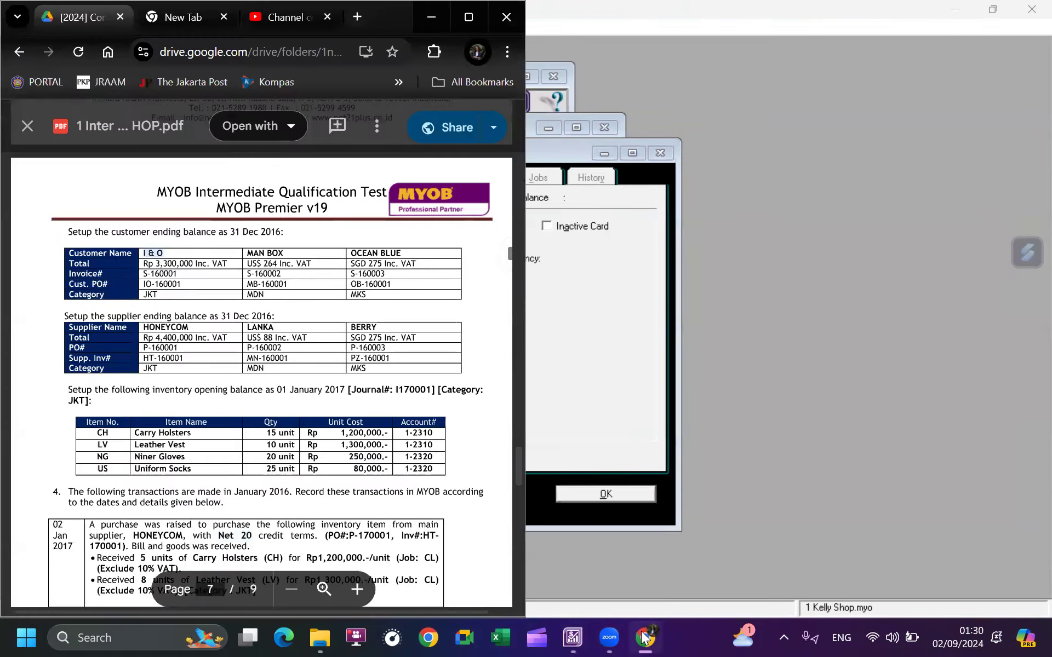
- Create the MAN BOX customer card using the name copied from the PDF
left_click(646, 637)
left_click_drag(246, 254, 279, 255)
key("ctrl+c")
left_click(535, 324)
left_click(263, 240)
key("ctrl+v")
left_click(186, 504)
- Create the OCEAN BLUE customer card from the PDF name and close the card
left_click(646, 637)
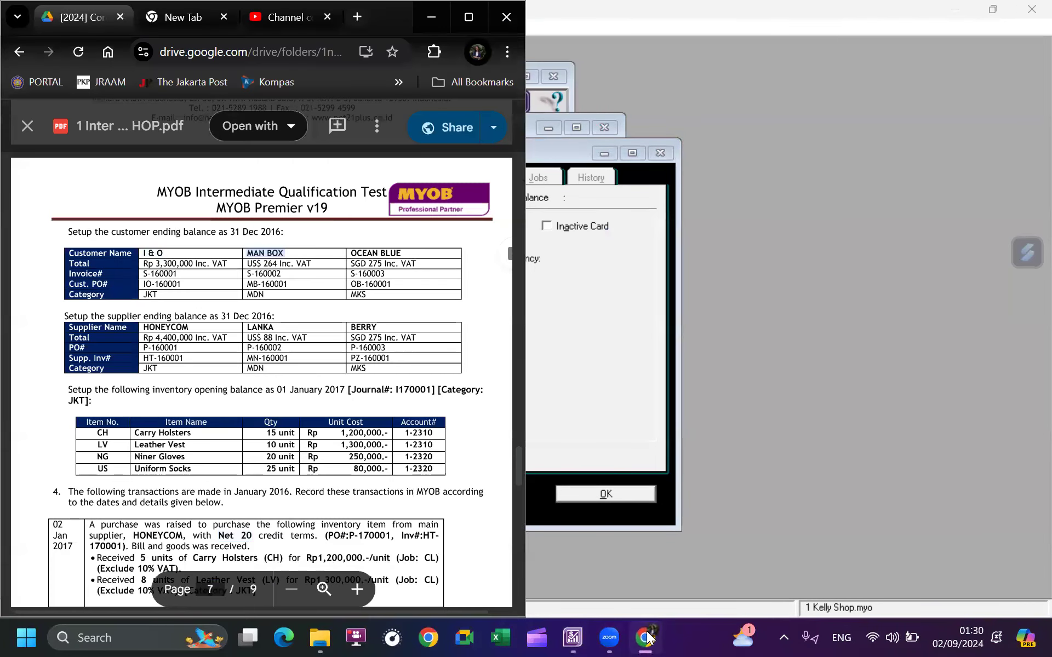
key("super+Down")
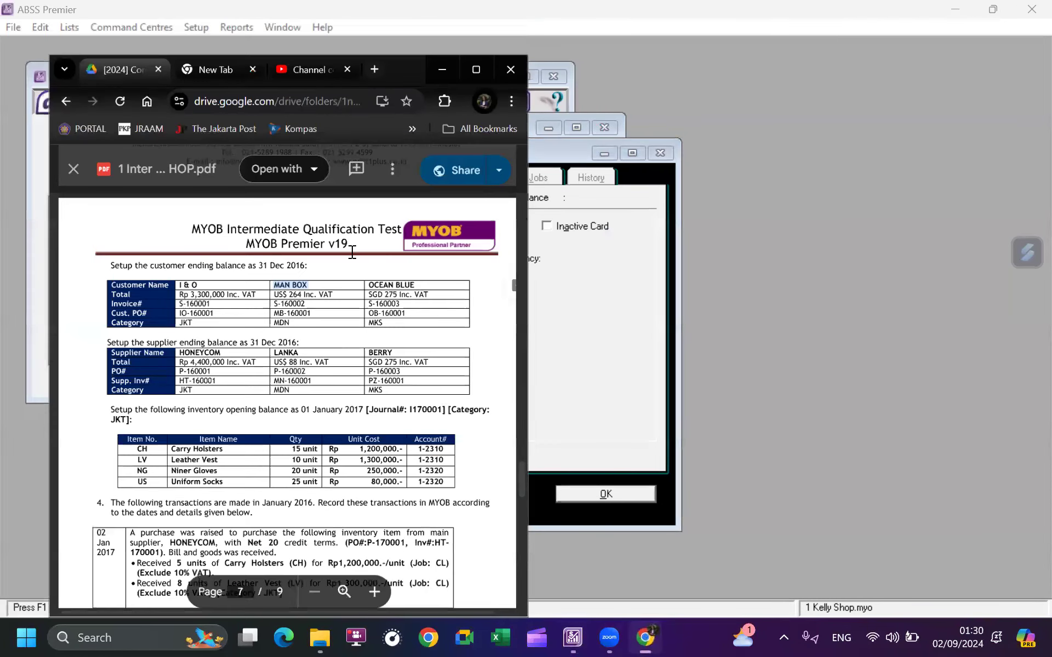
key("super+Left")
left_click_drag(349, 253, 405, 252)
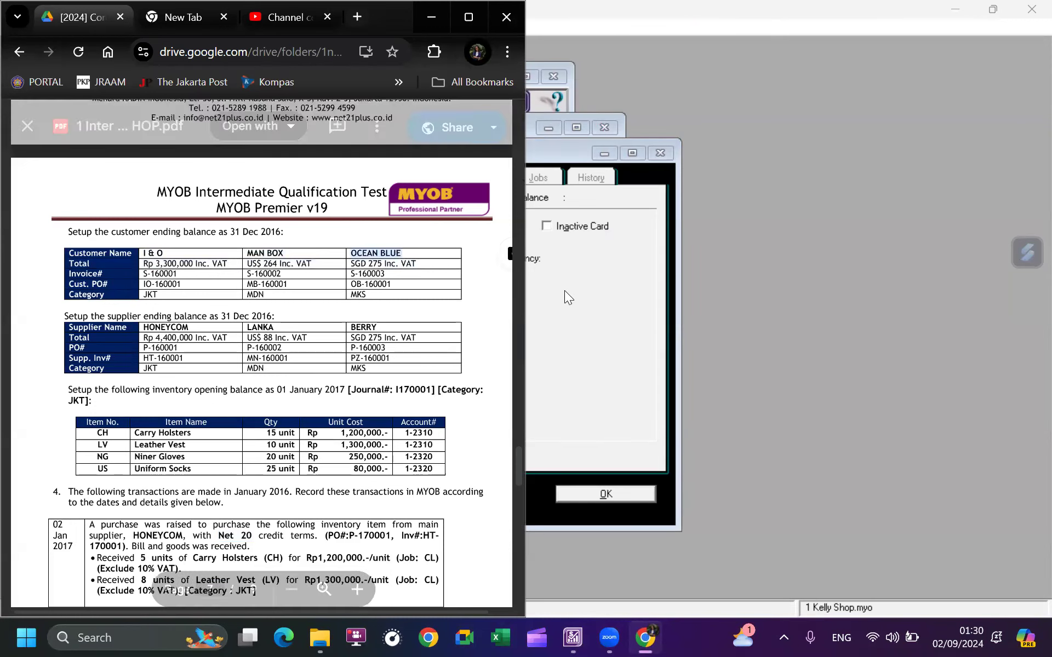
left_click(564, 293)
left_click(331, 246)
key("ctrl+v")
left_click(571, 496)
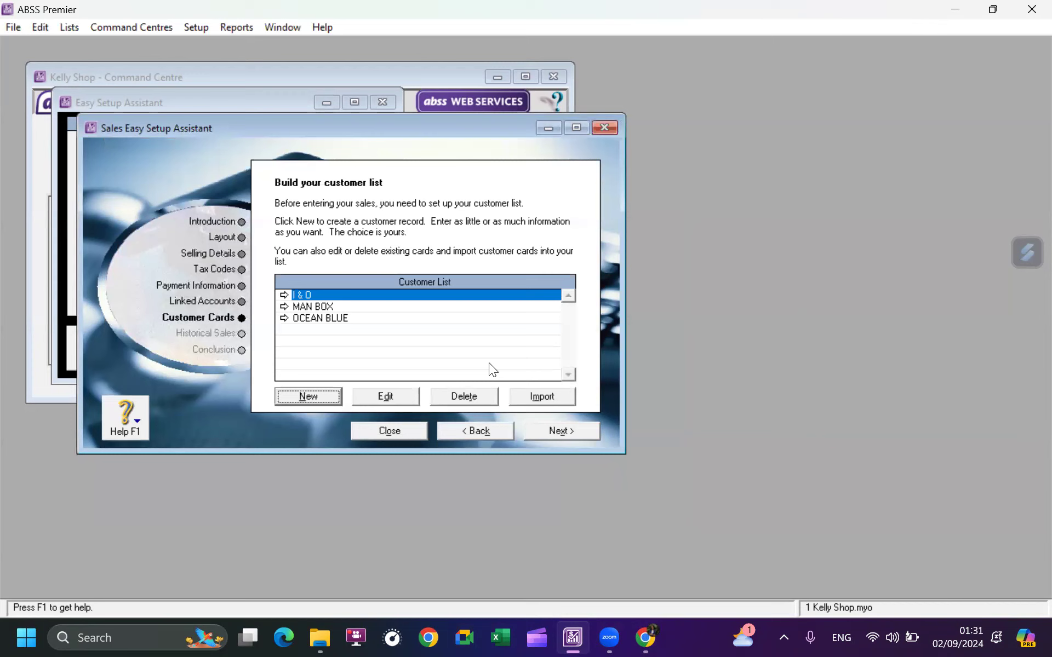
- Skip historical sales and close the finished Sales assistant
left_click(562, 431)
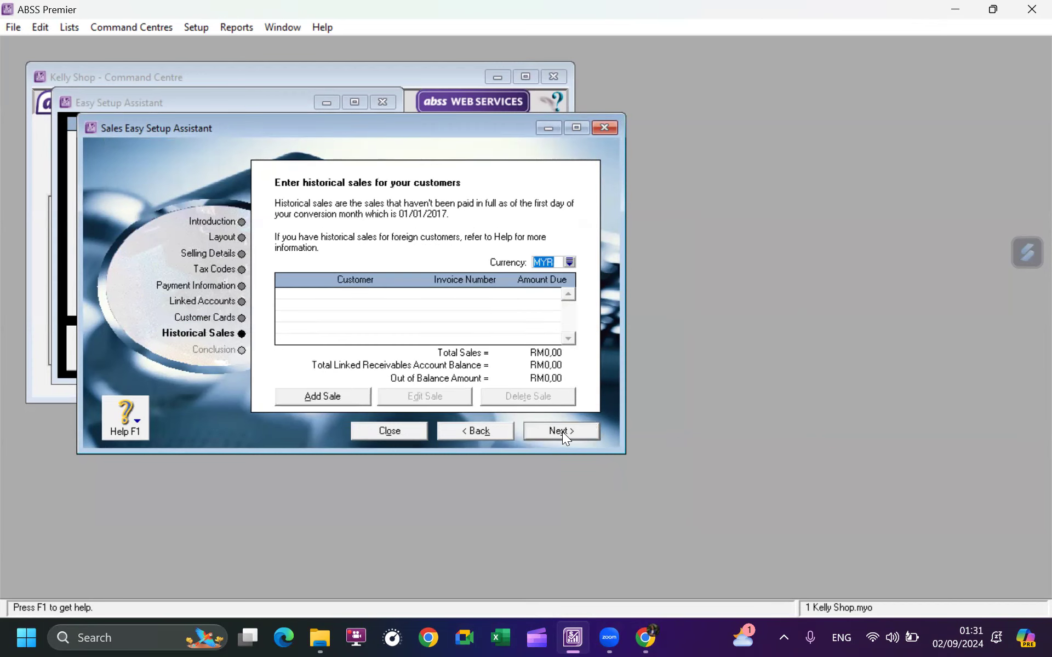
left_click(562, 431)
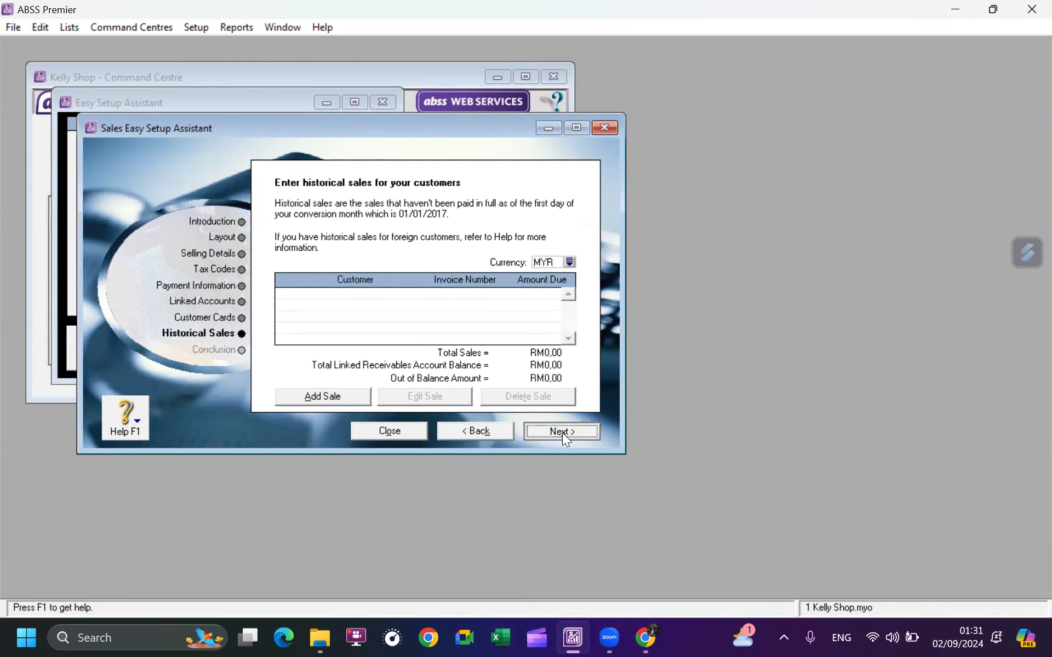
left_click(382, 428)
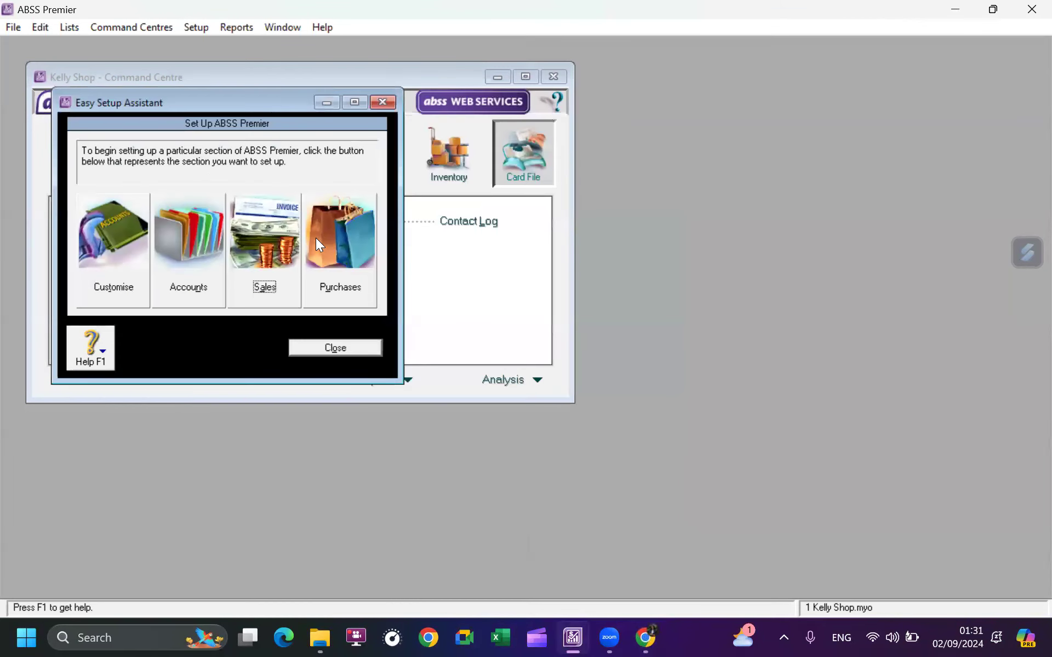
- Make Item the default purchase layout and advance the Purchases assistant to Supplier Cards
left_click(345, 247)
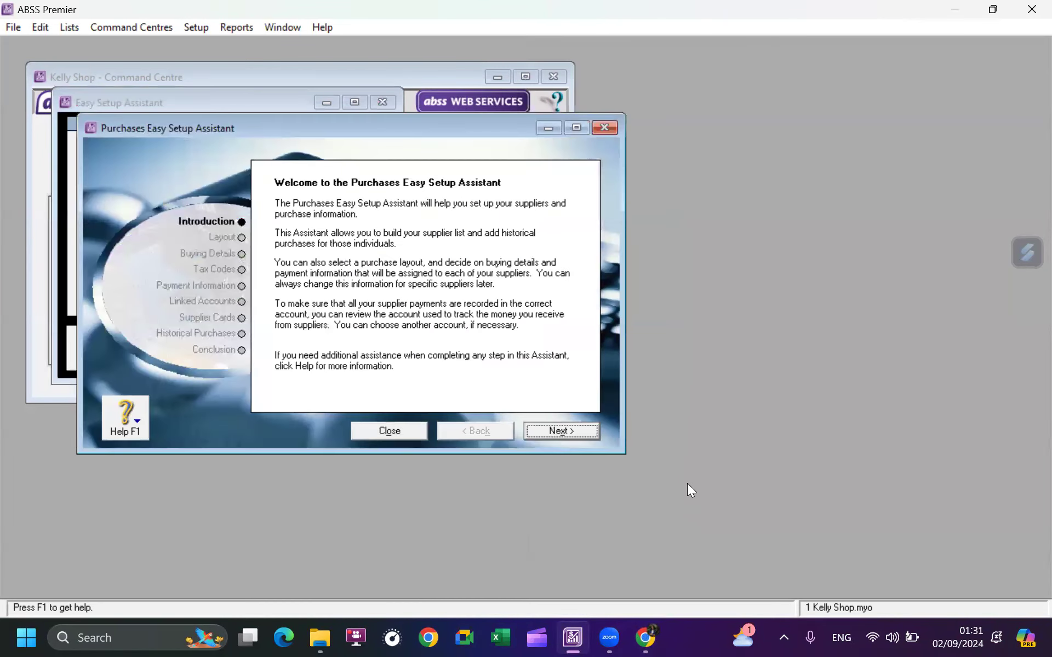
left_click(587, 433)
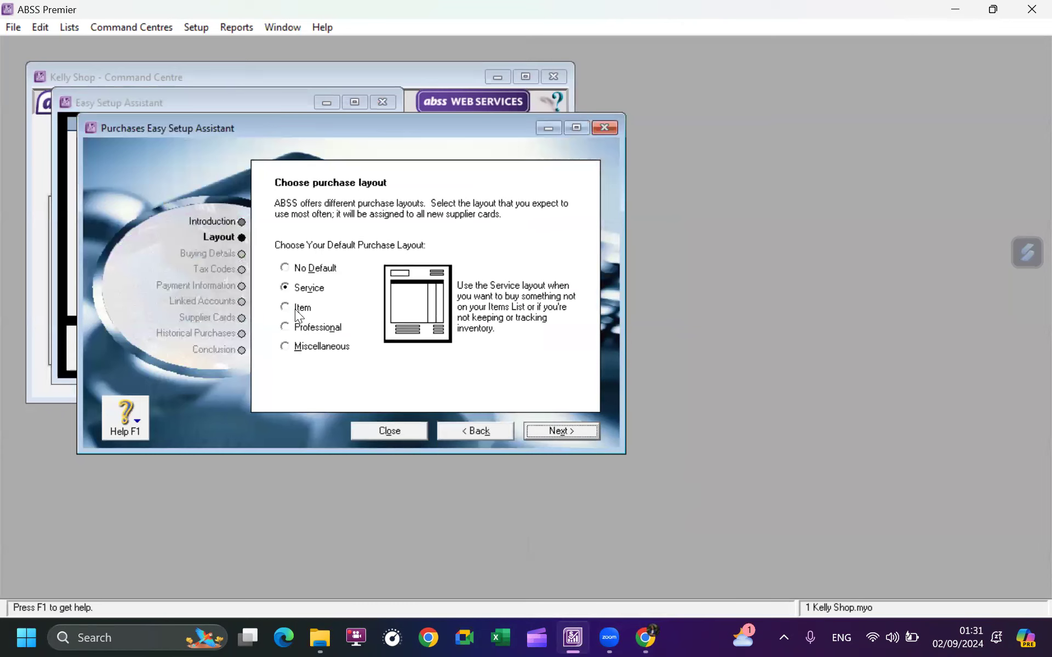
left_click(300, 308)
left_click(573, 434)
left_click(576, 428)
left_click(576, 428)
left_click(576, 428)
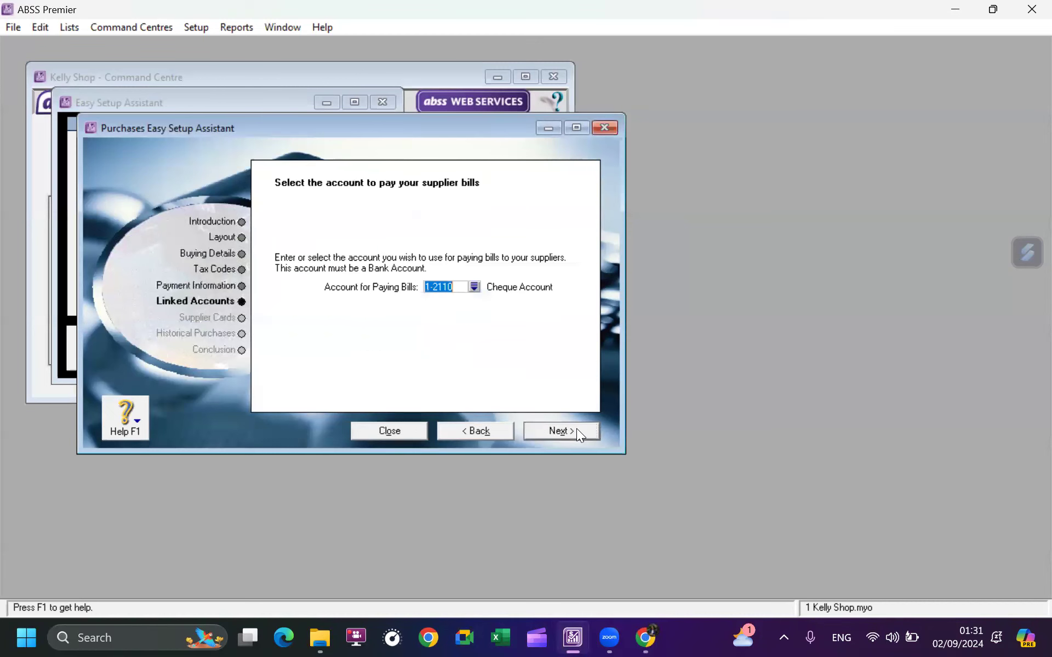
left_click(576, 428)
left_click(576, 429)
left_click(502, 432)
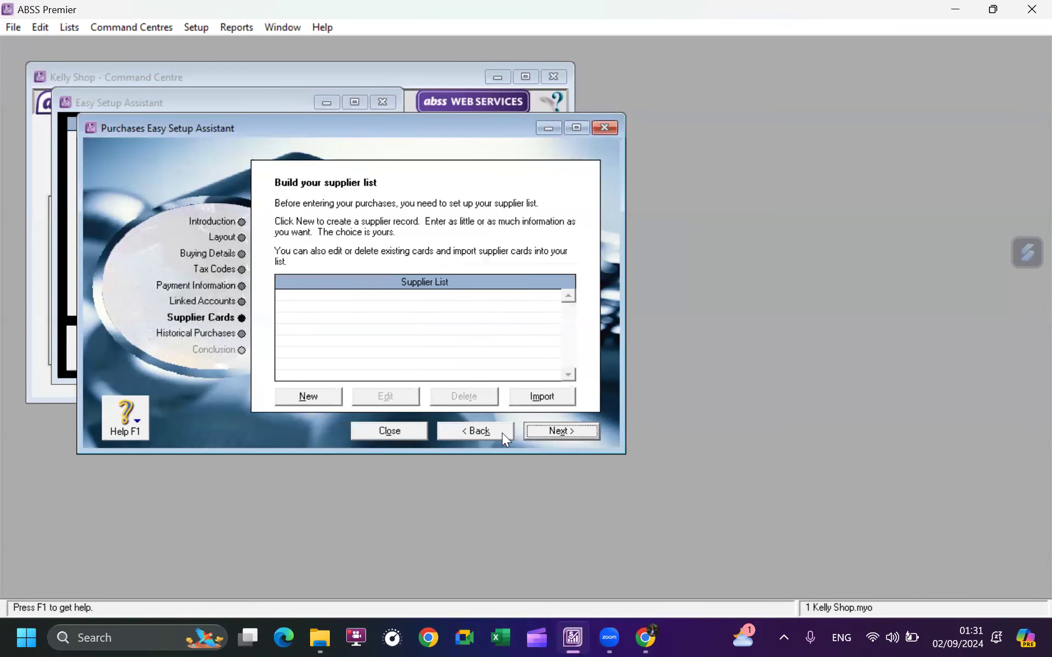
left_click(645, 637)
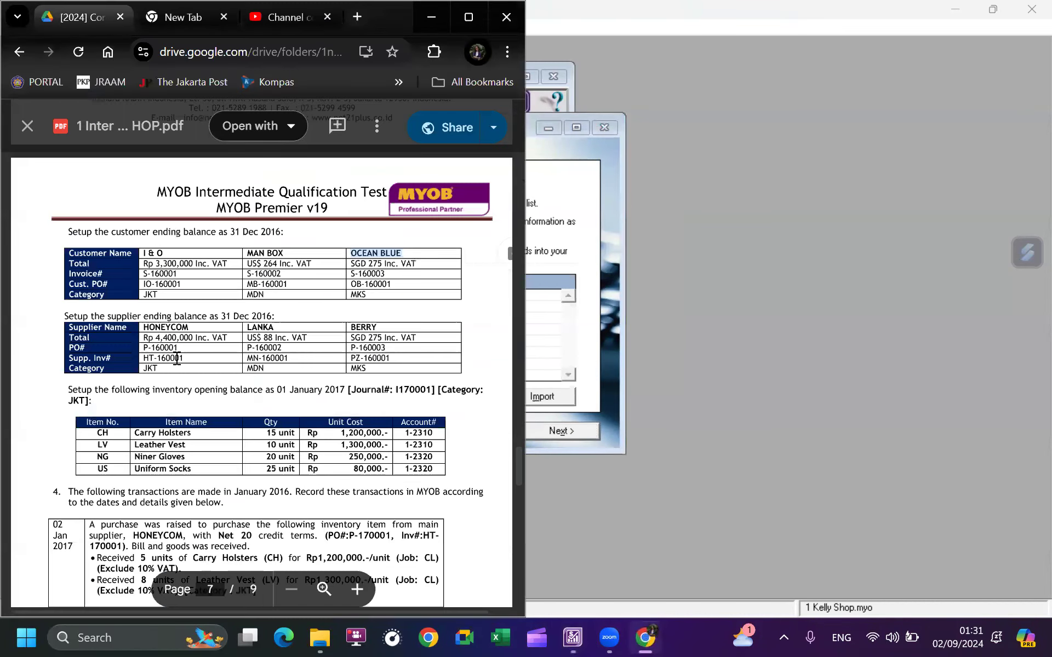
- Add a supplier card named HONEYCOM, copying the name from the PDF
left_click_drag(143, 328, 189, 329)
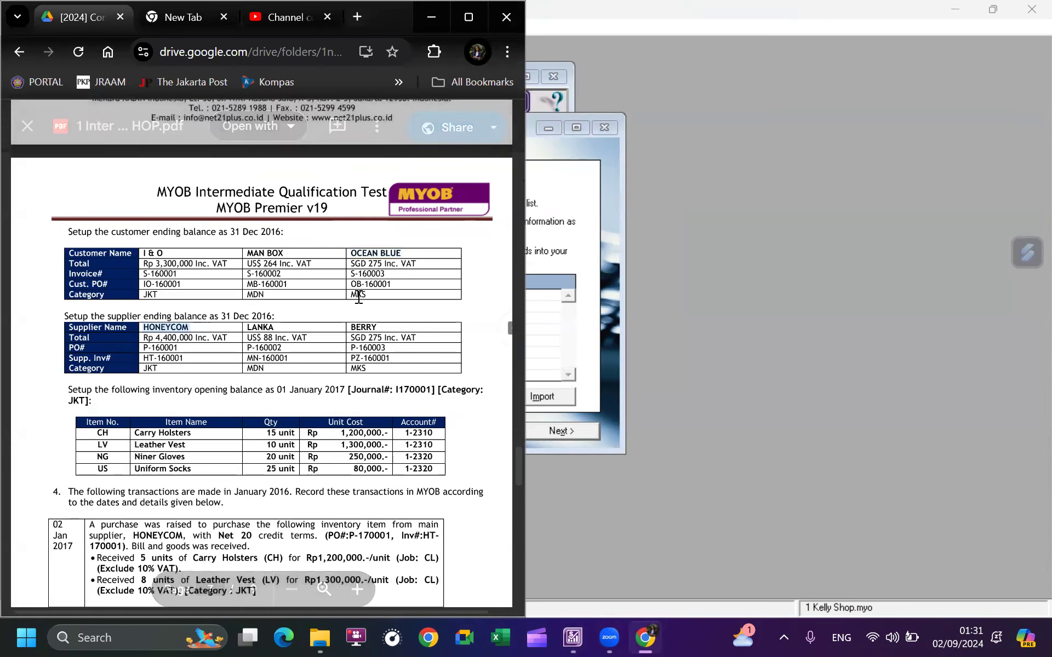
left_click(540, 254)
left_click(309, 395)
key("ctrl+v")
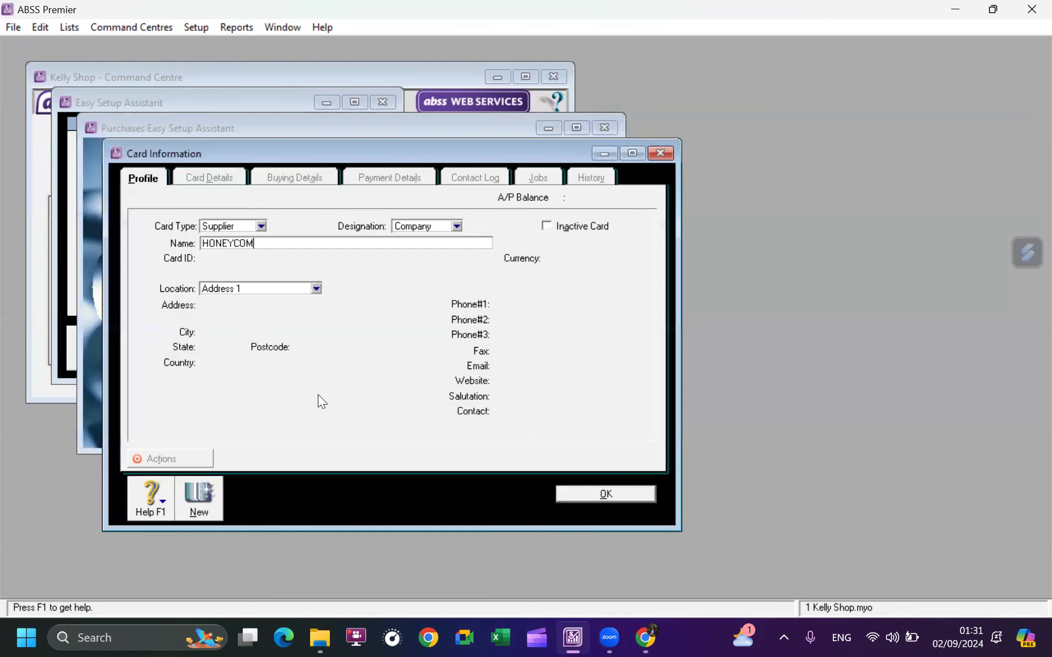
left_click(198, 498)
- Add a second supplier card named LANKA from the PDF
left_click(652, 637)
left_click_drag(235, 316, 273, 328)
left_click(273, 327)
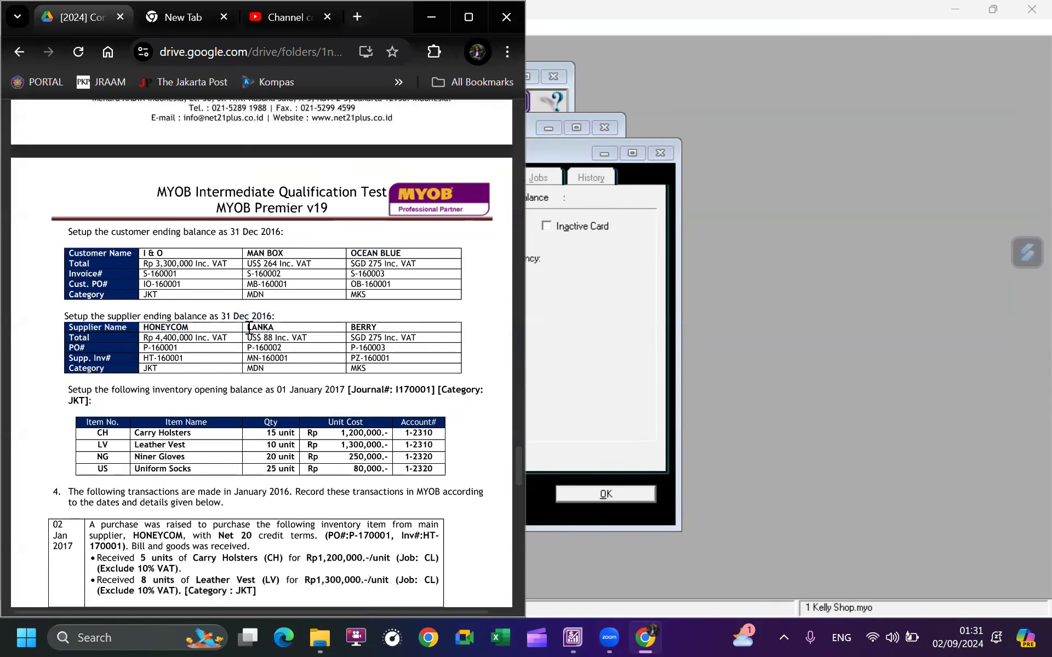
key("alt+Tab")
key("ctrl+v")
key("ctrl+z")
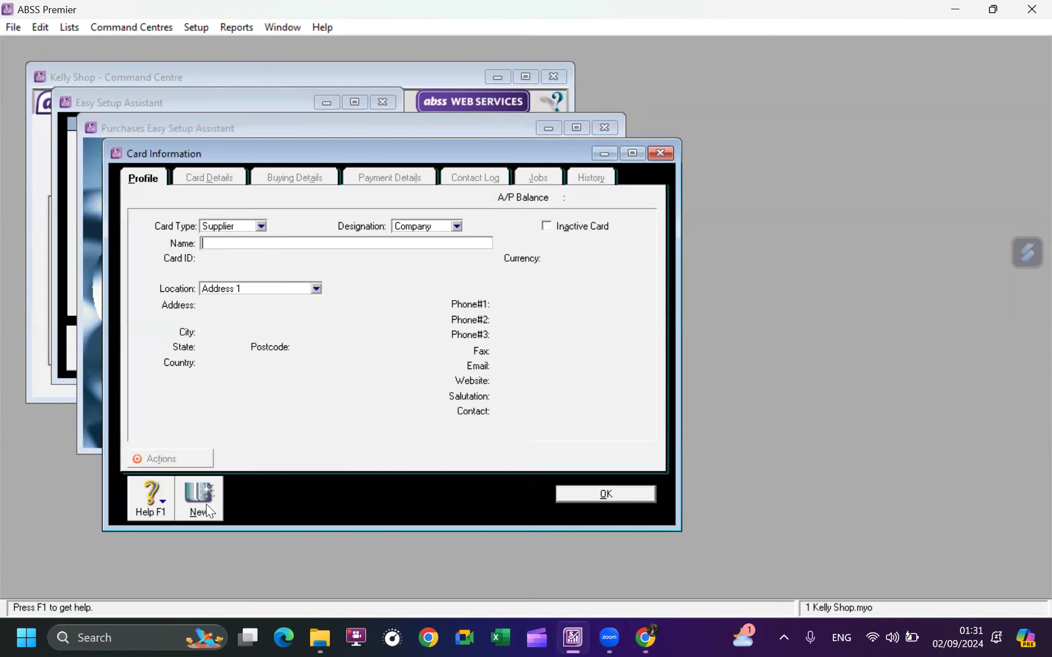
- Add the BERRY supplier card, then advance to Historical Purchases
left_click(638, 638)
left_click(638, 637)
left_click(639, 637)
left_click_drag(348, 327, 379, 329)
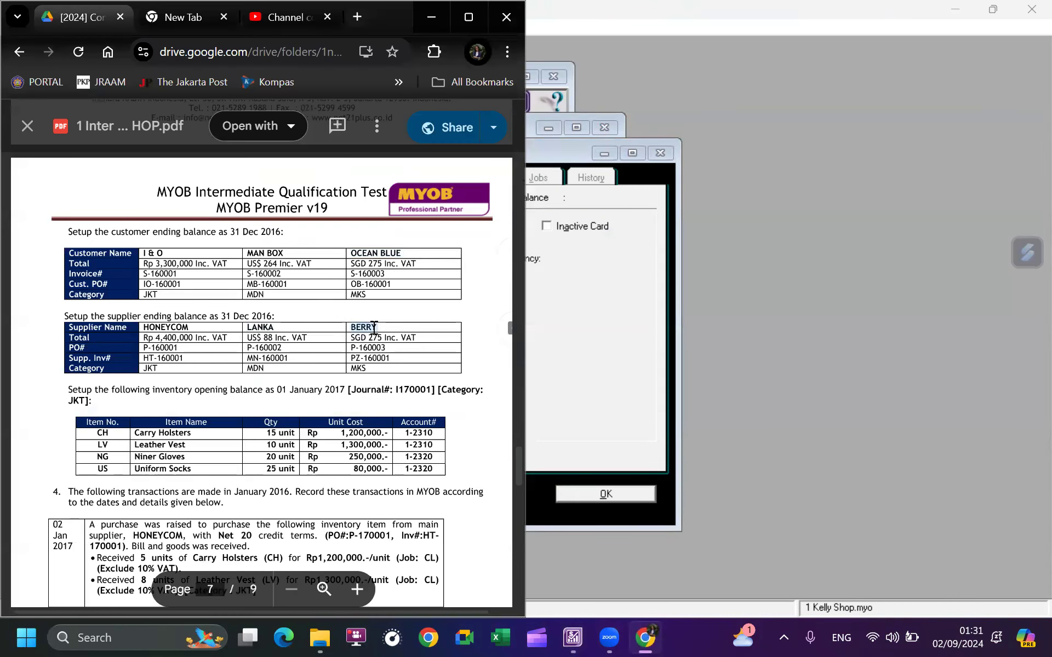
key("ctrl+c")
left_click(611, 269)
key("ctrl+v")
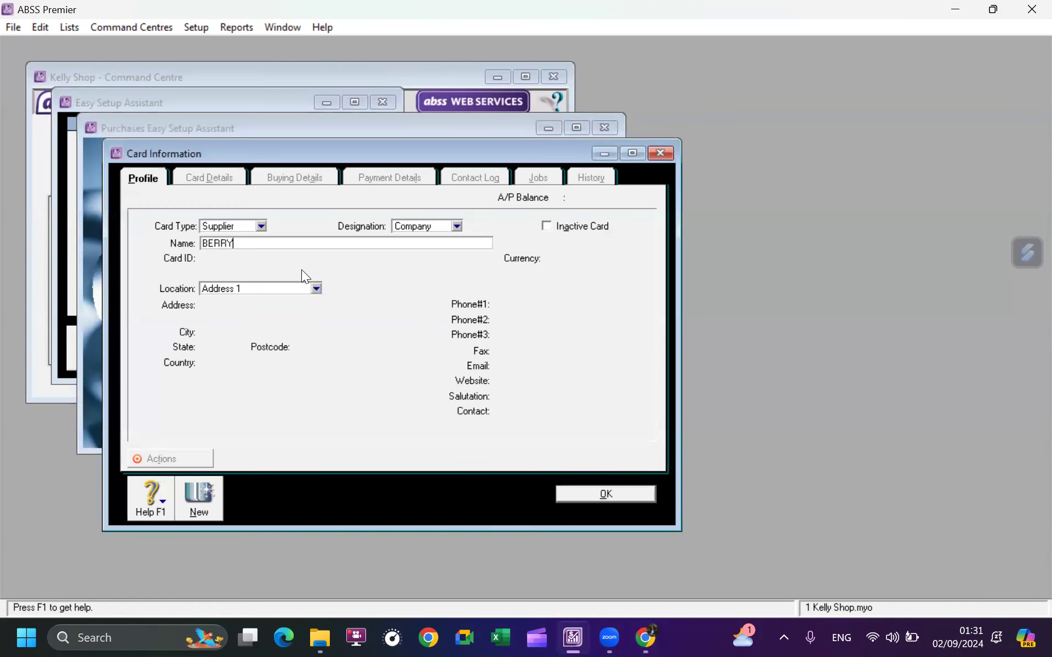
left_click(605, 493)
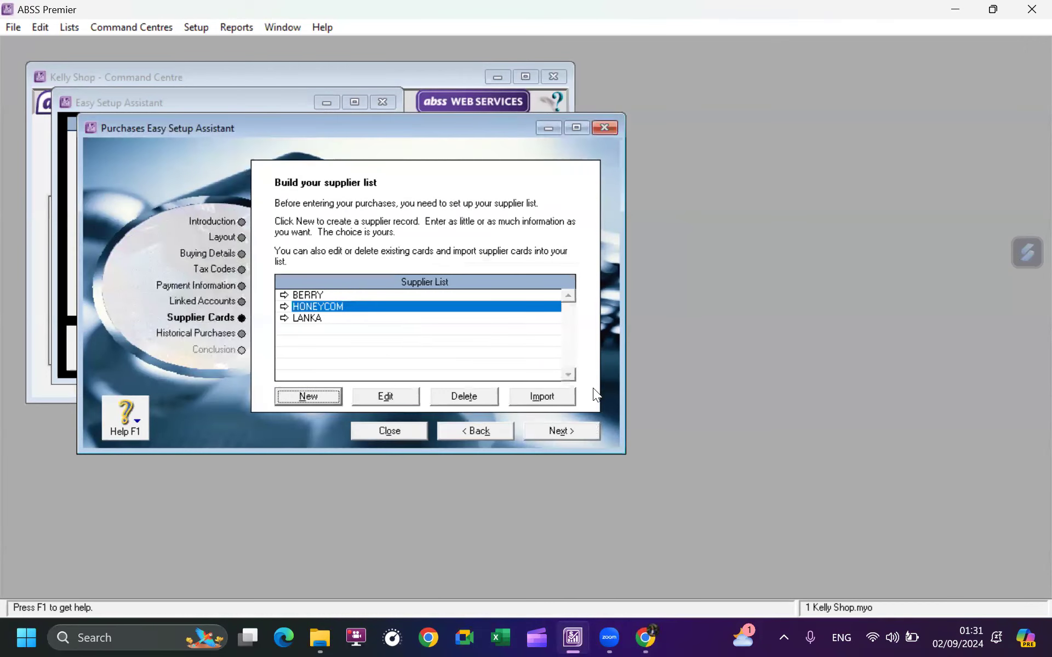
left_click(571, 432)
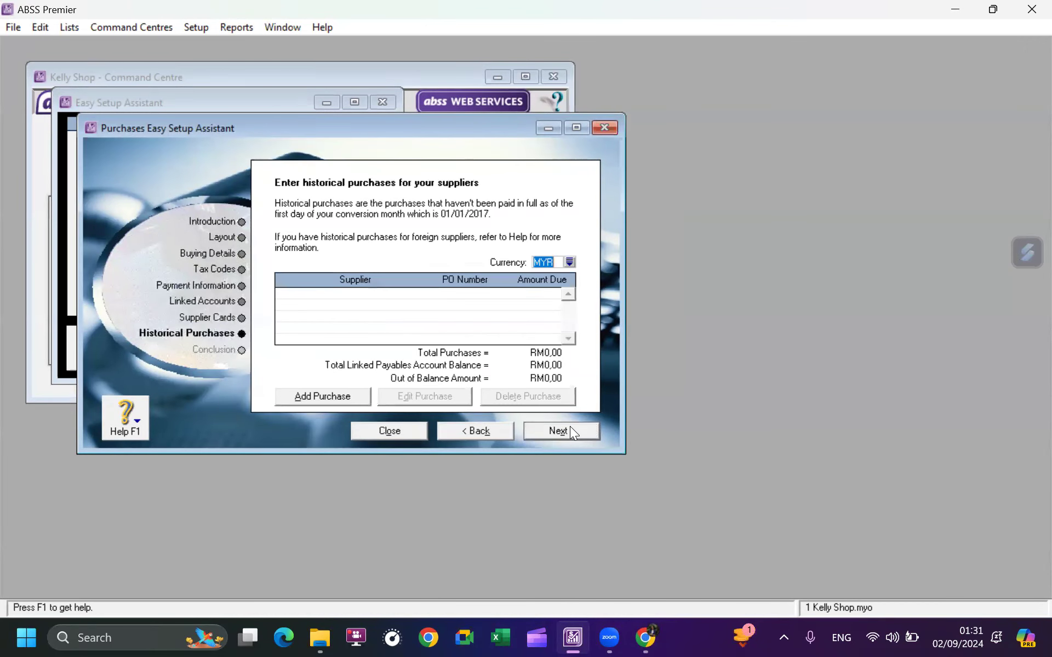
- Skip historical purchases and close the finished purchases setup assistant
left_click(570, 431)
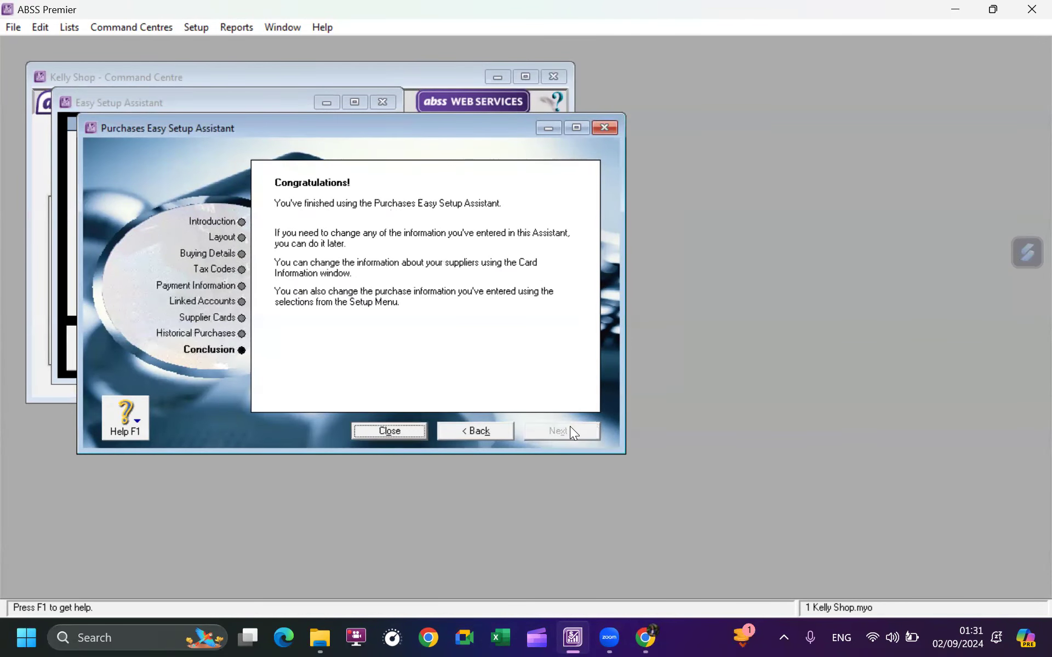
left_click(382, 436)
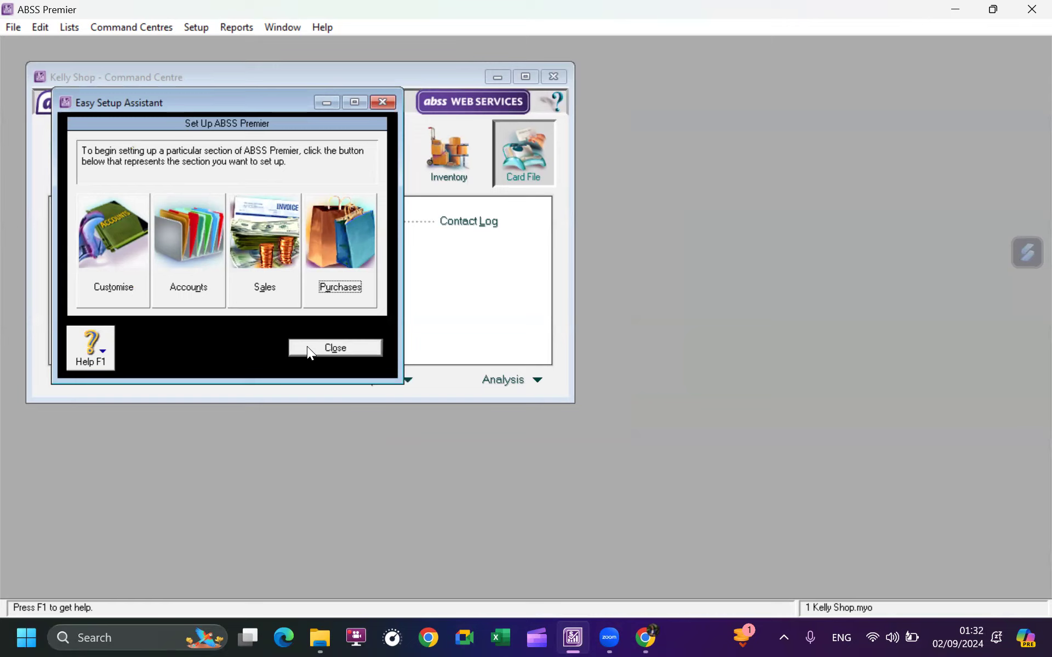
left_click(307, 347)
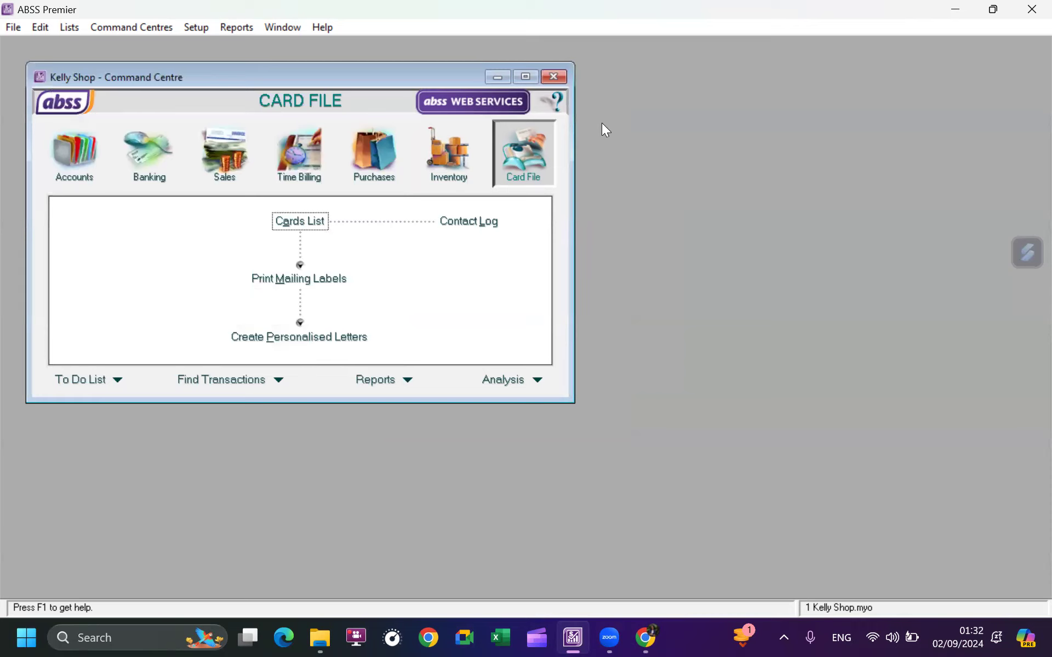
- Maximise the Kelly Shop command centre and open Lists > Tax Codes
left_click(525, 77)
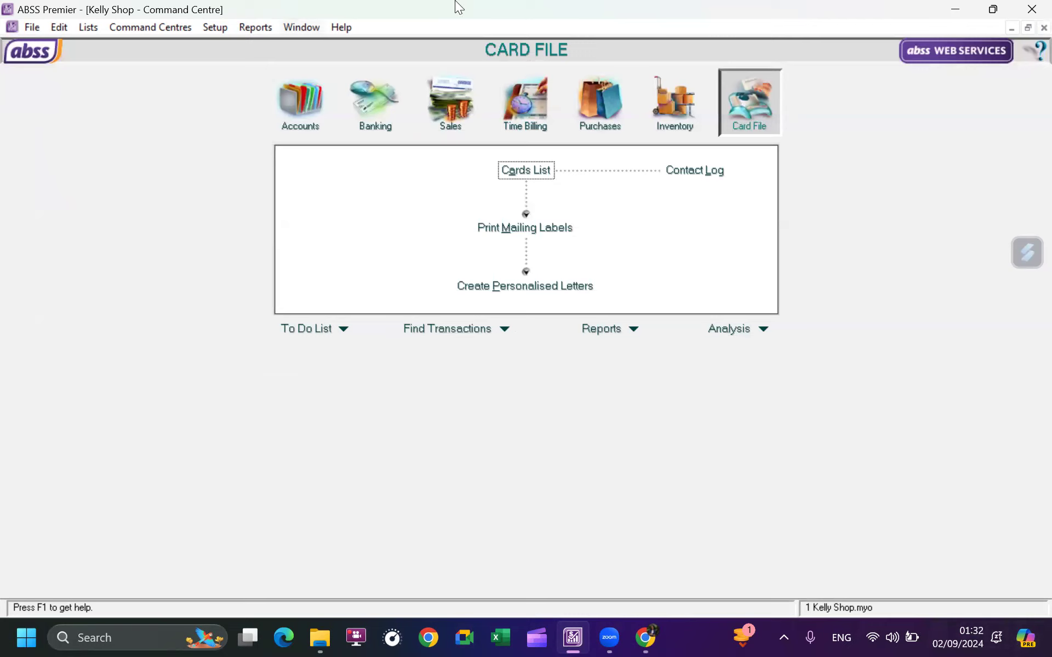
key("alt+l")
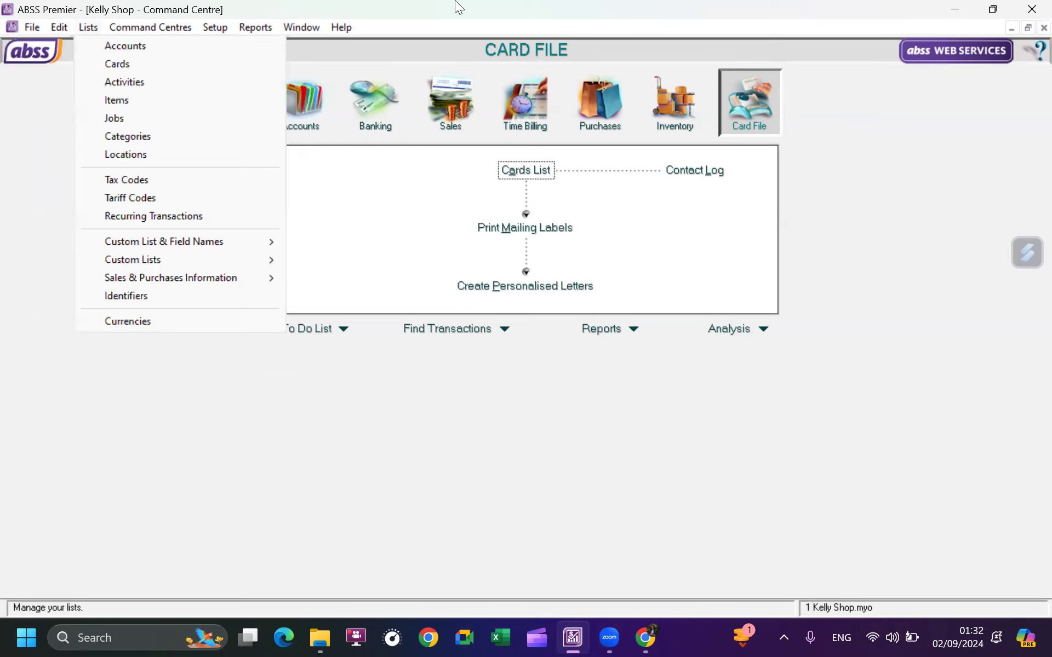
left_click(142, 179)
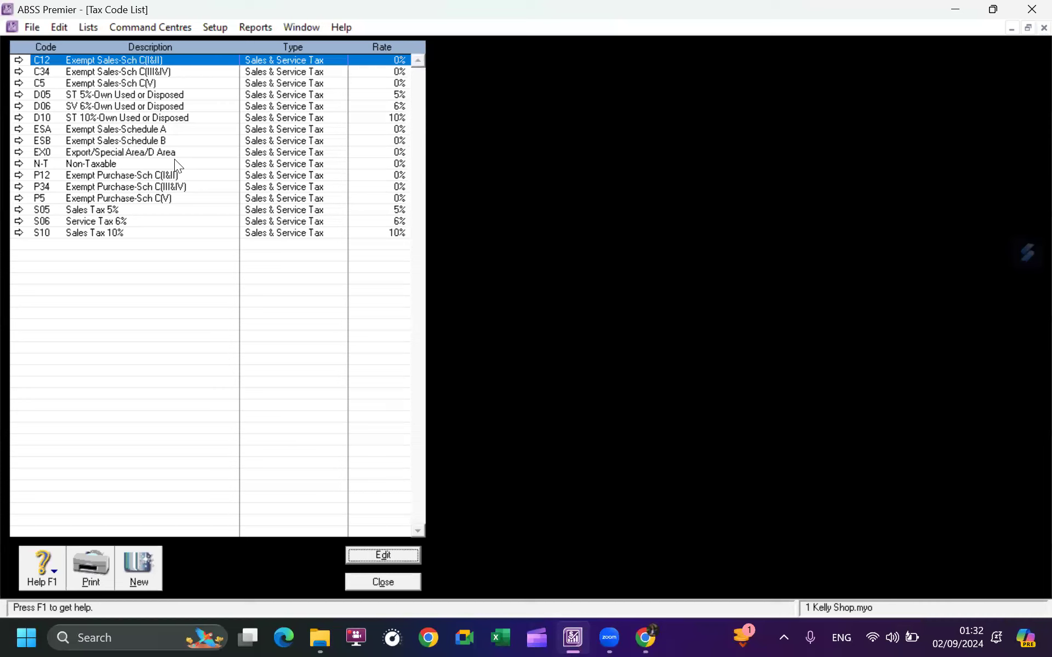
- Delete the C12 Exempt Sales-Sch C(I&II) tax code from the Tax Code List
left_click(53, 118)
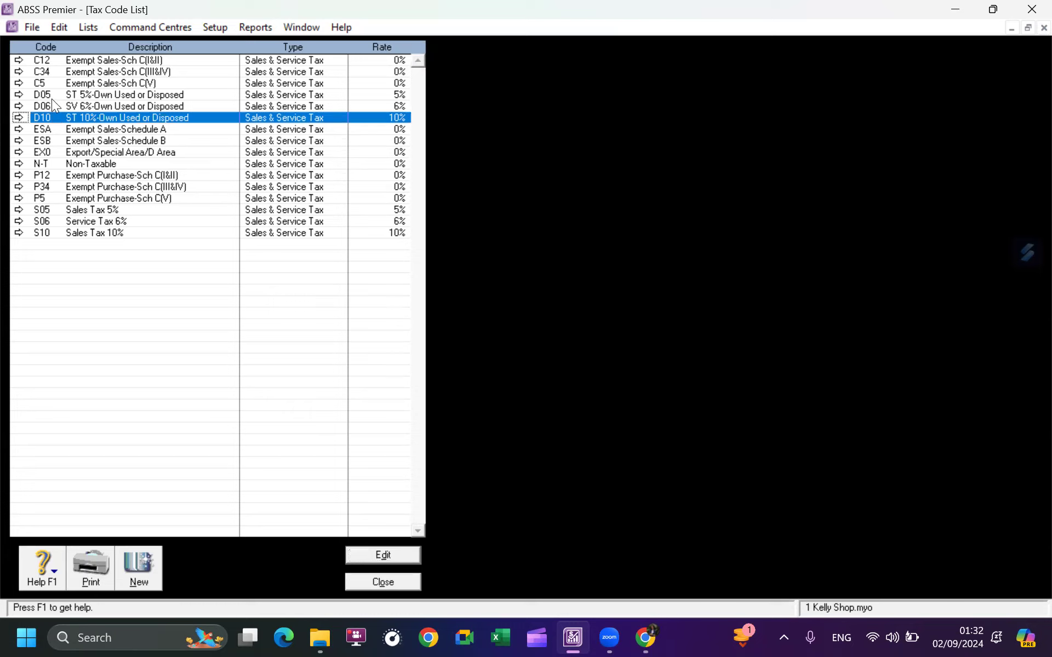
left_click(72, 62)
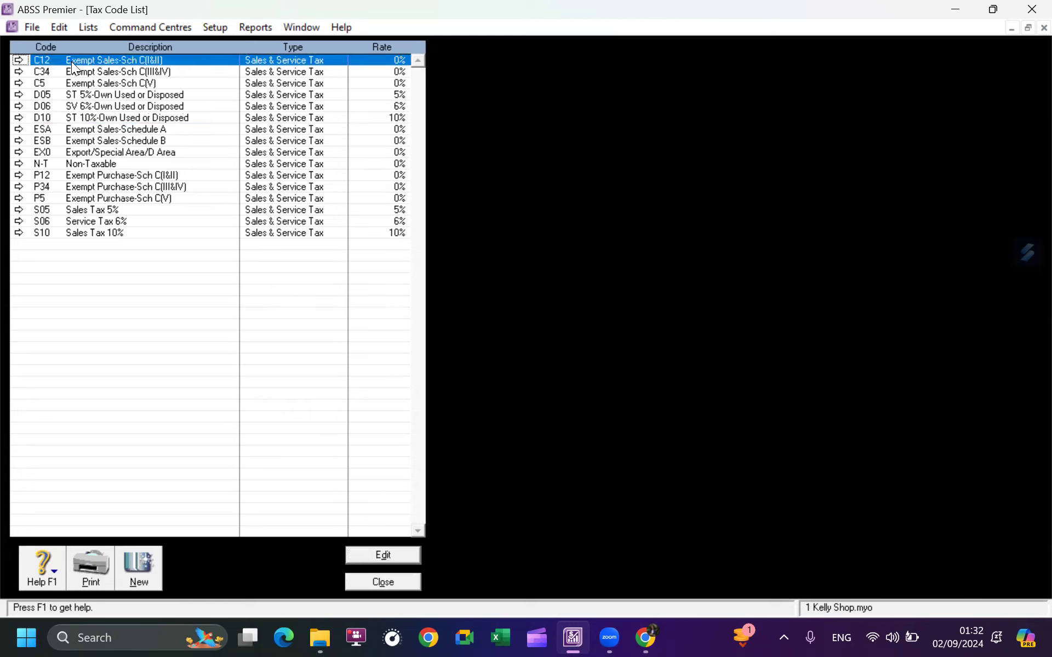
right_click(71, 61)
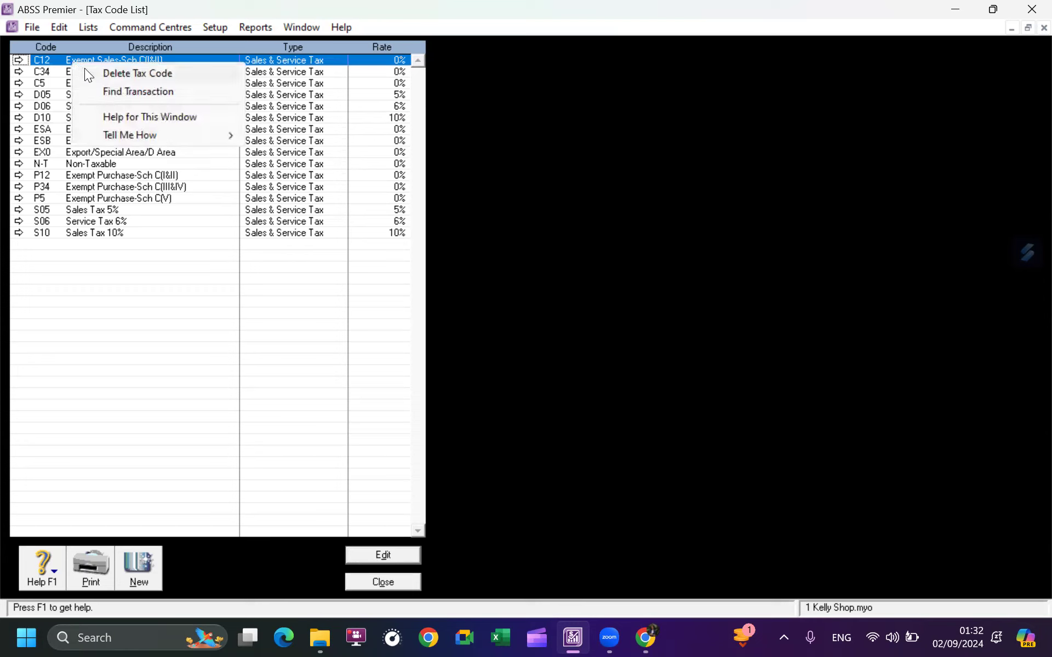
left_click(91, 72)
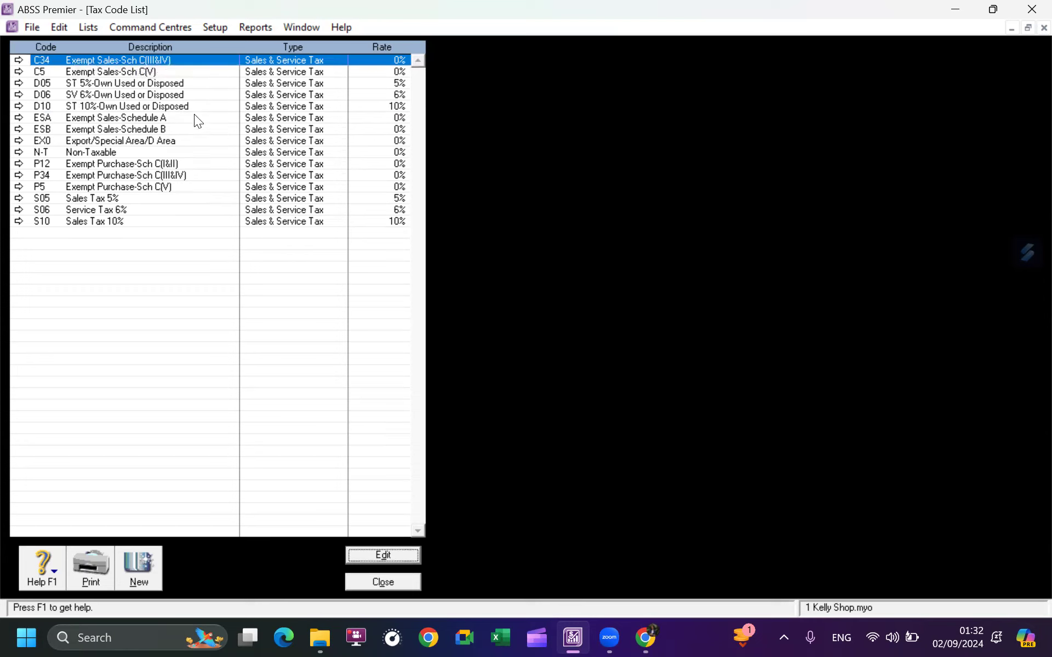
left_click(113, 152)
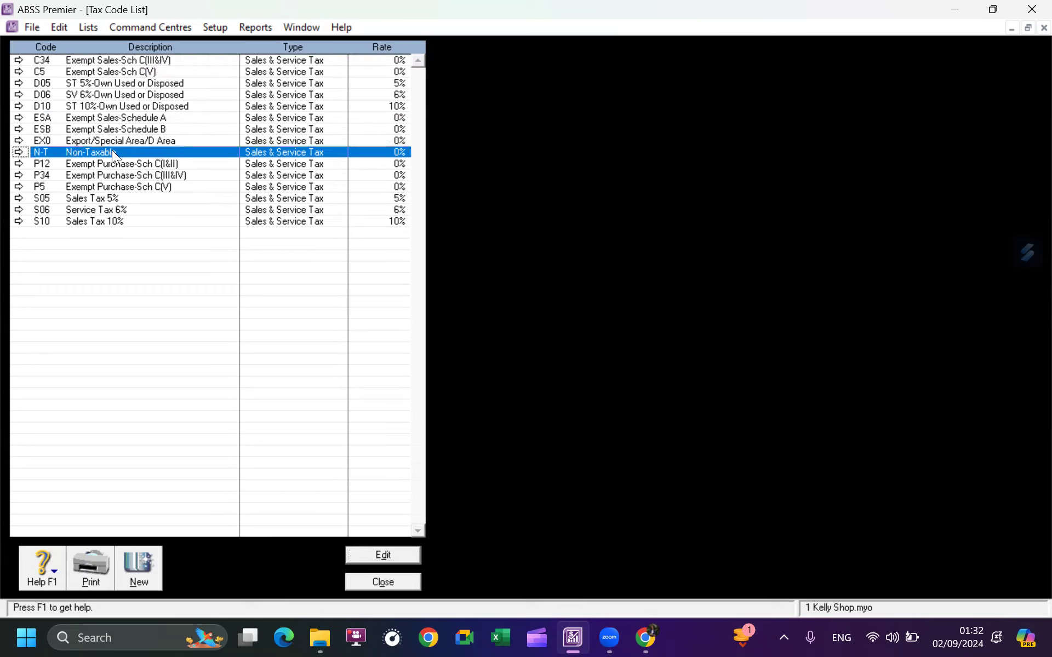
left_click(644, 638)
- Review page 3's preference and currency requirements in the PDF, then close the Tax Code List
scroll(281, 381, "up", 15)
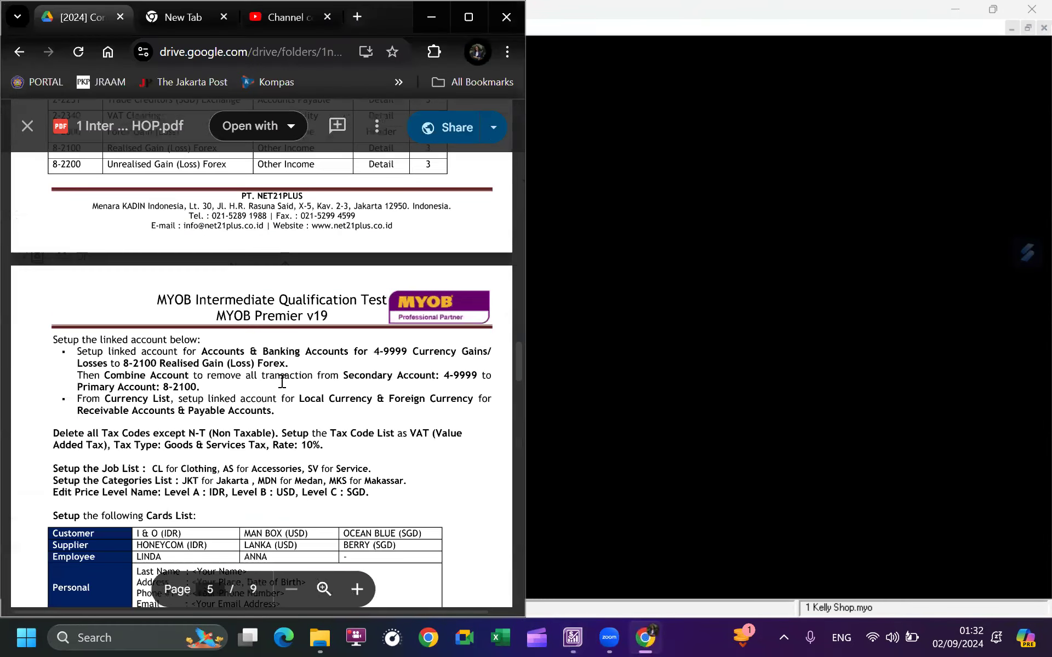
scroll(283, 382, "up", 20)
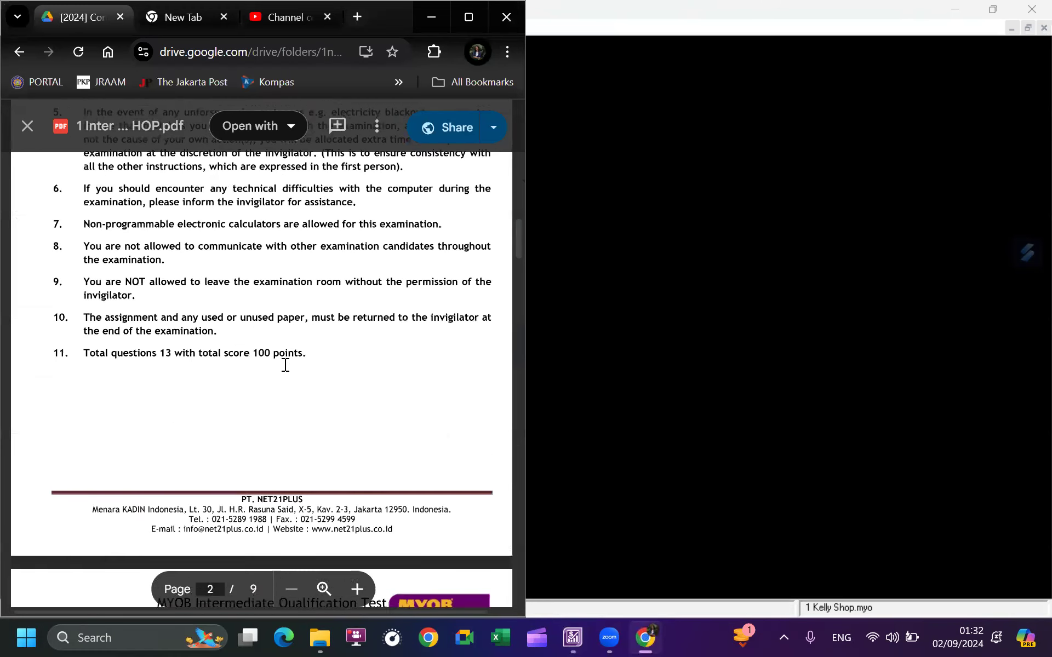
scroll(286, 365, "down", 8)
scroll(286, 366, "down", 5)
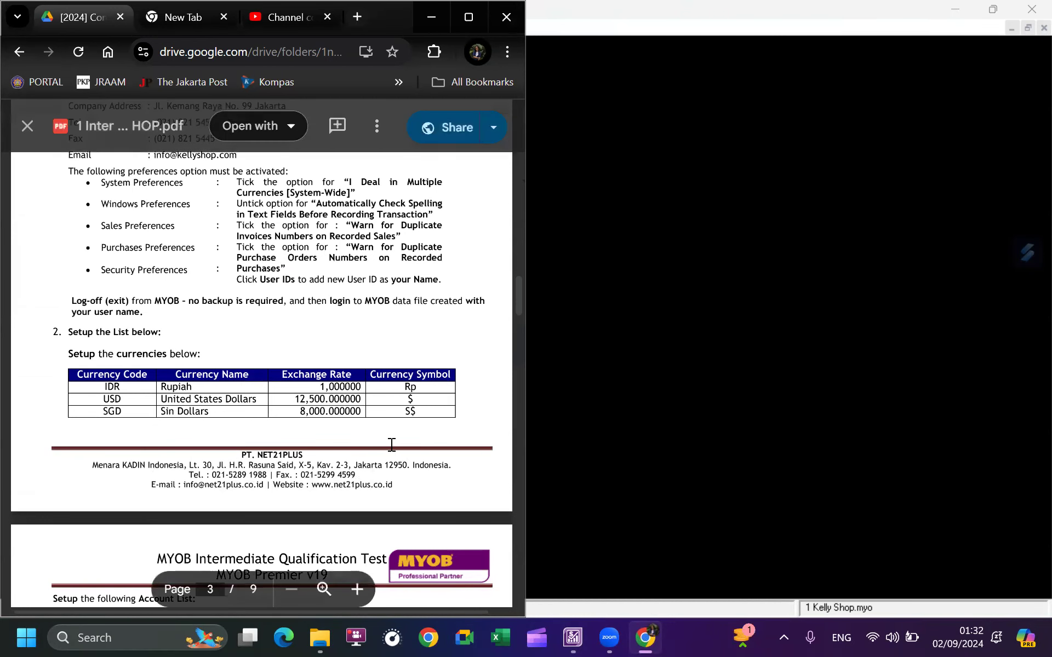
scroll(392, 444, "down", 6)
scroll(122, 378, "up", 10)
scroll(121, 377, "down", 2)
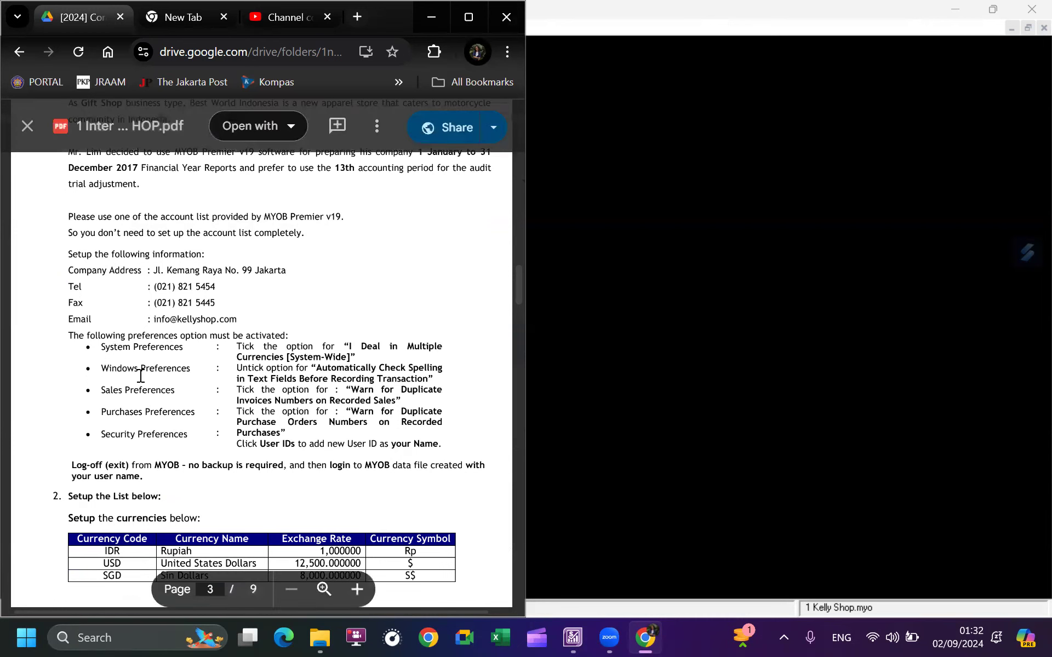
left_click(562, 633)
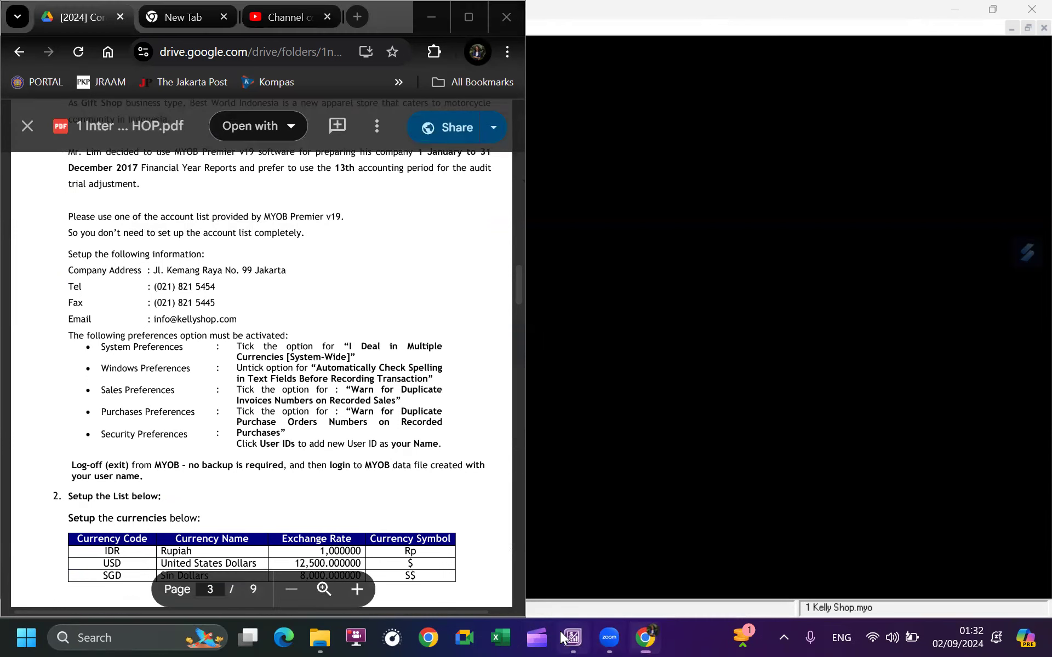
left_click(380, 579)
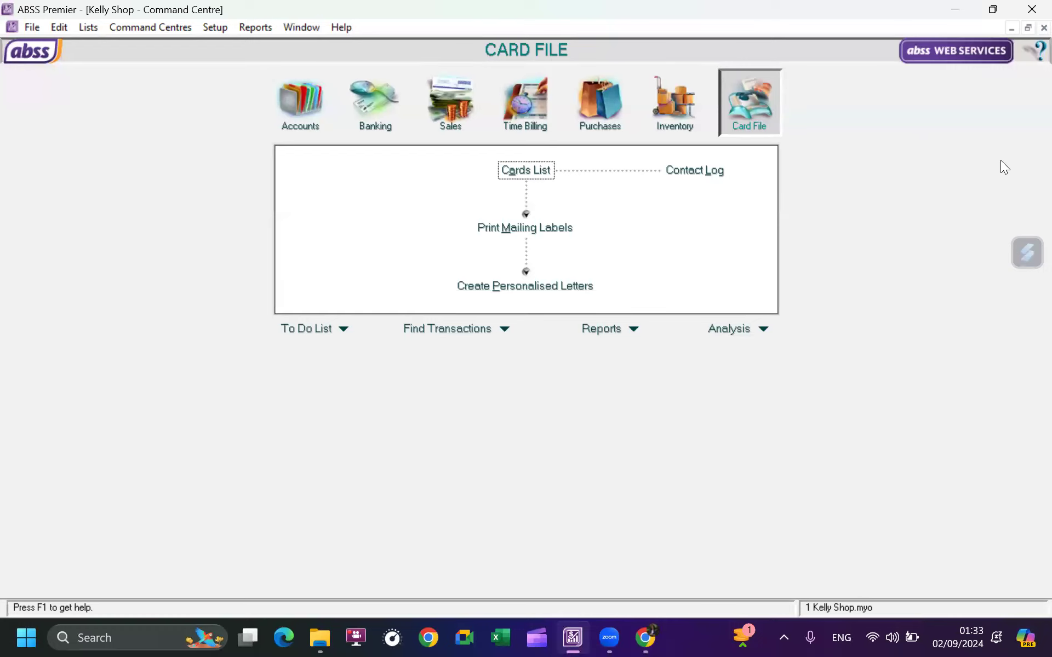
- Browse the Accounts and Banking command centres, then open Setup > Preferences
left_click(172, 33)
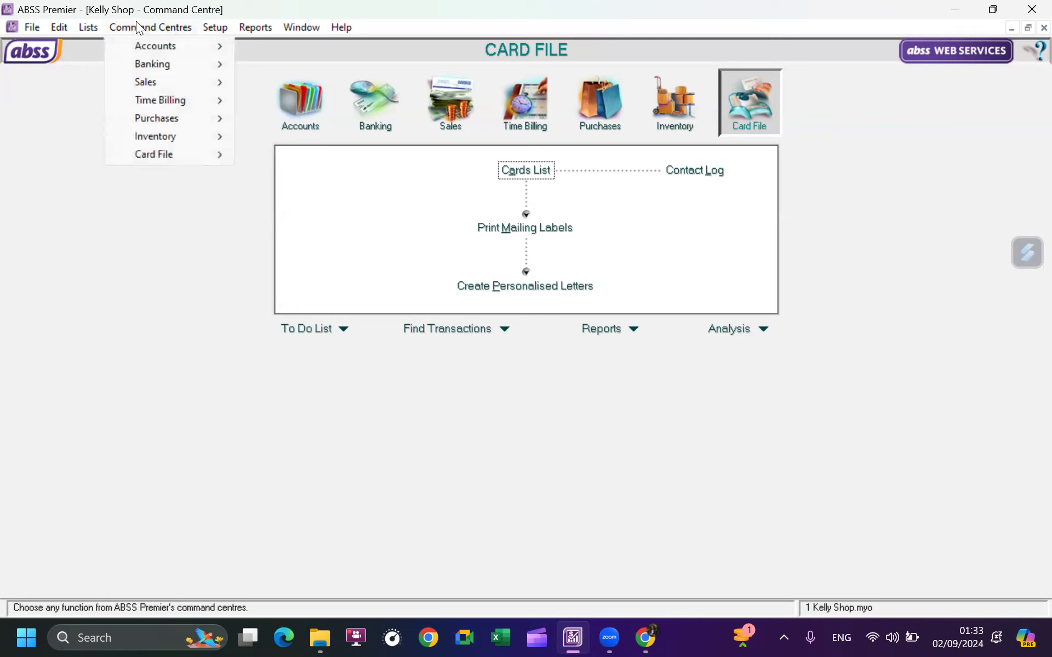
mouse_move(214, 27)
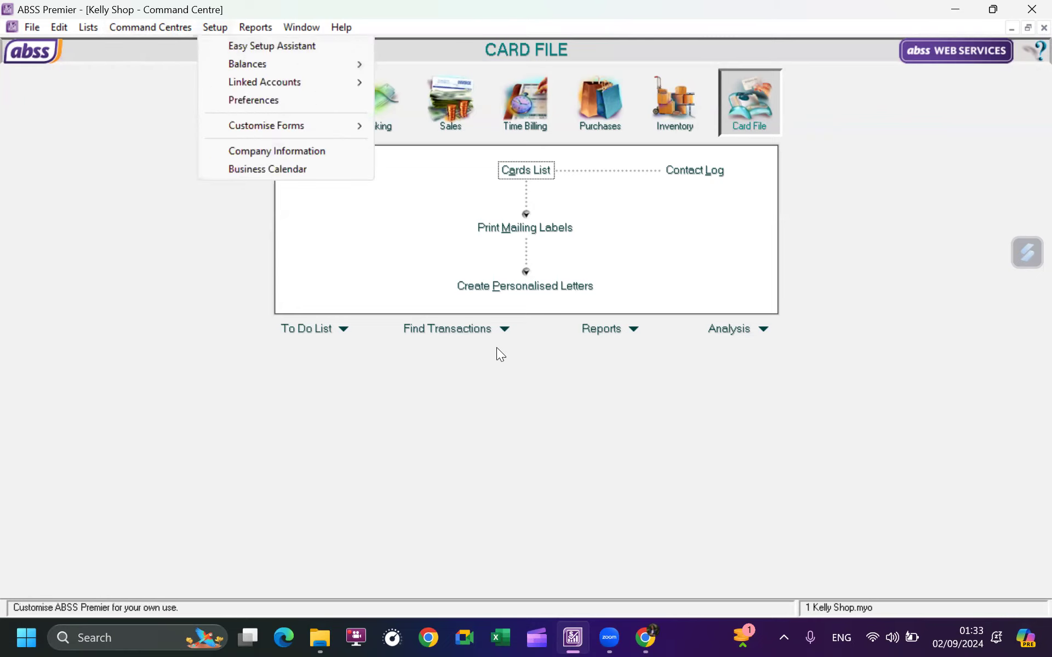
left_click(447, 449)
left_click(301, 99)
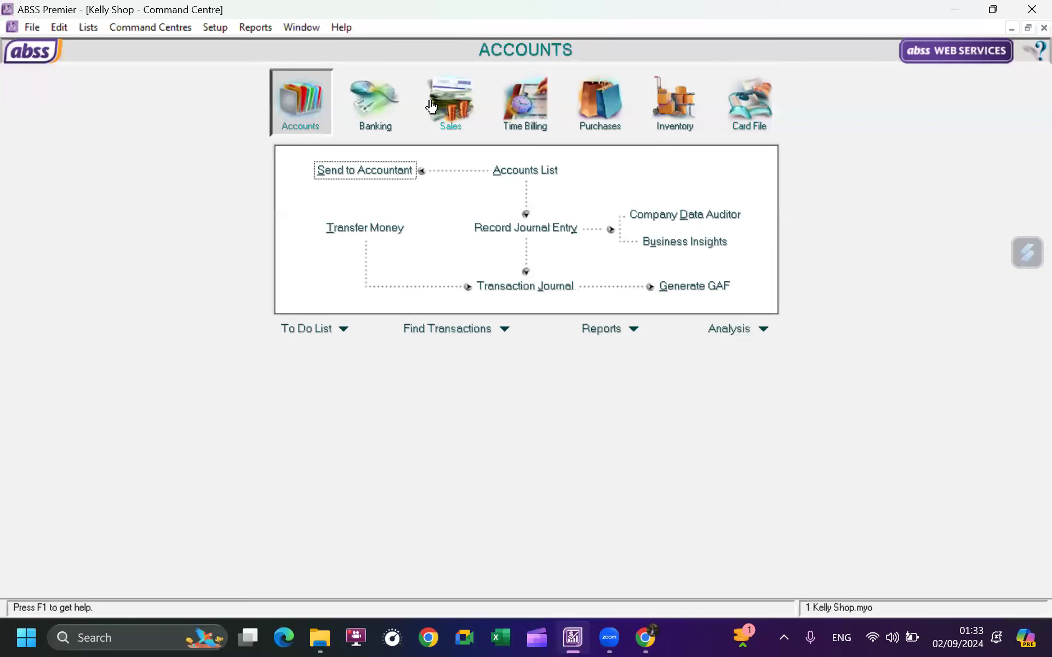
left_click(364, 110)
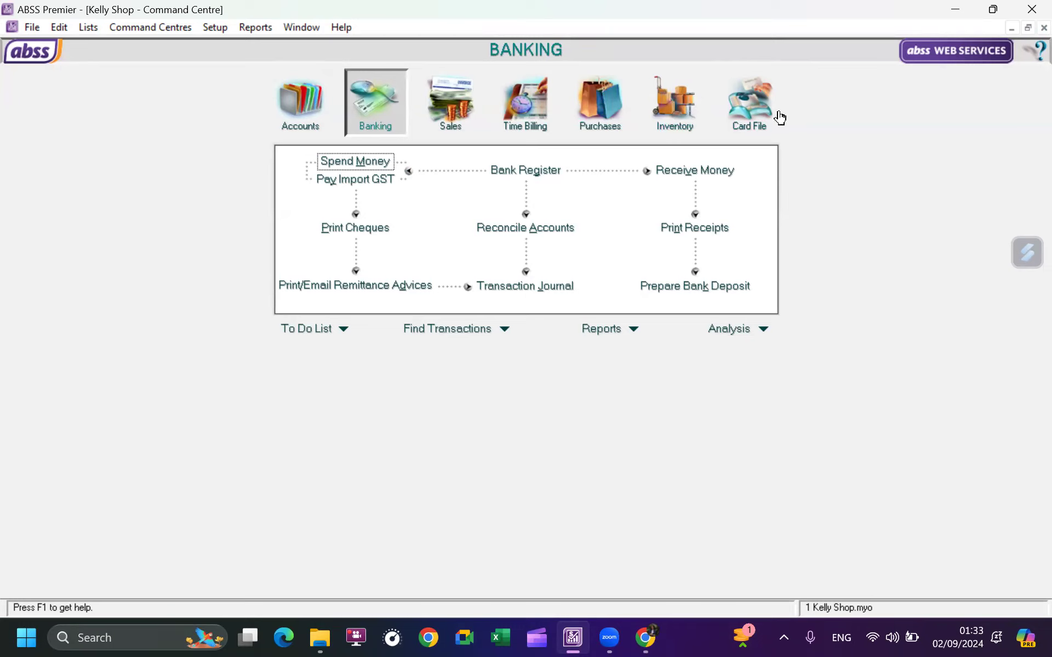
left_click(211, 30)
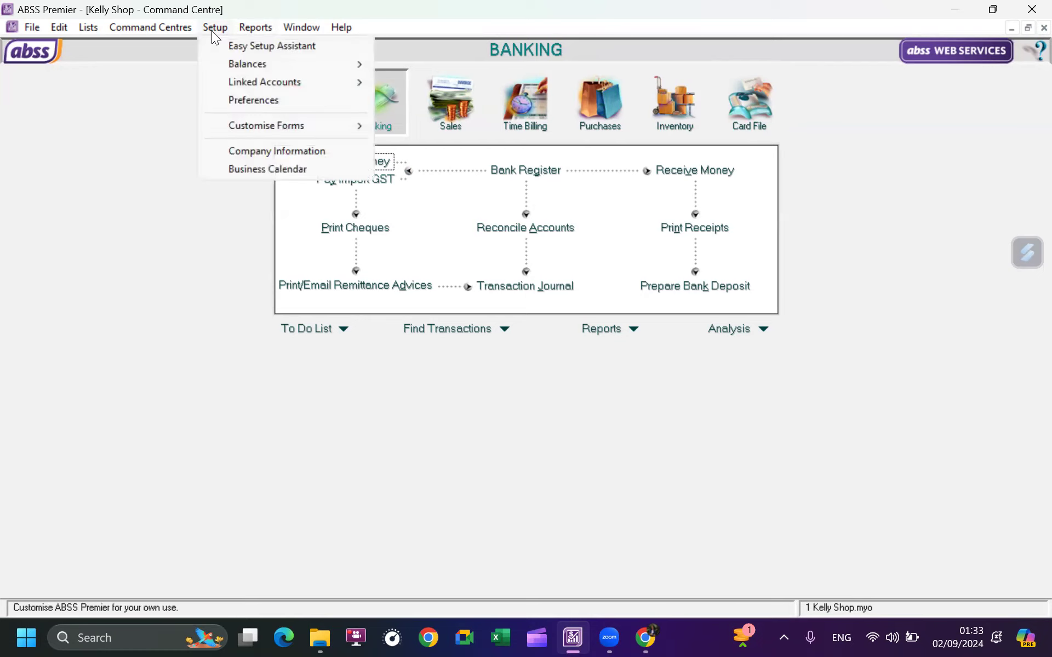
left_click(271, 101)
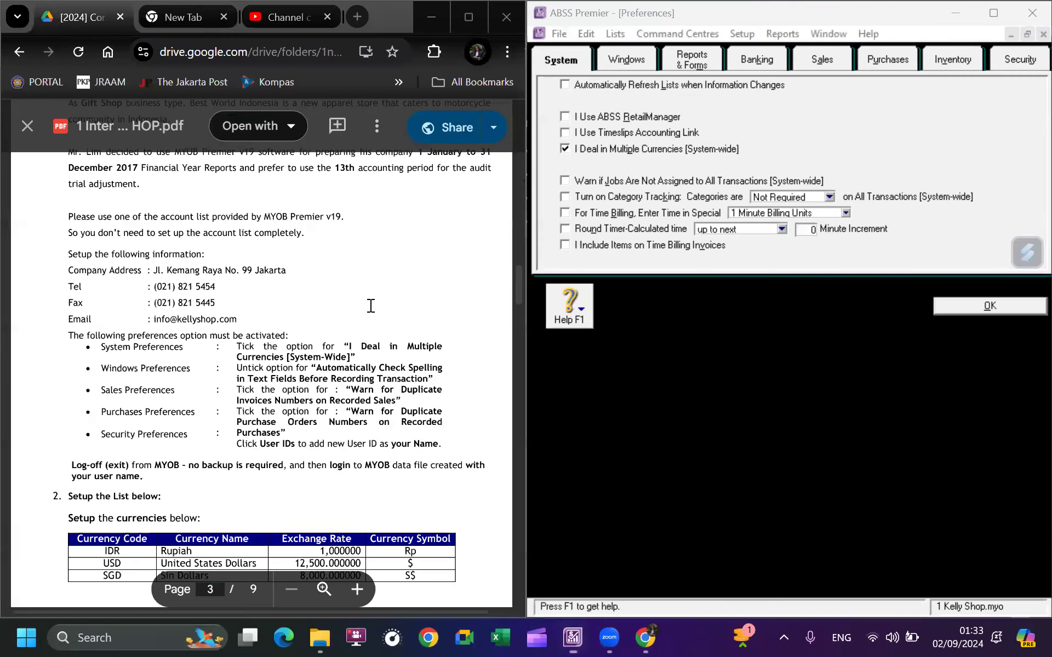
- Turn off Automatically Check Spelling in the Windows preferences
left_click(323, 370)
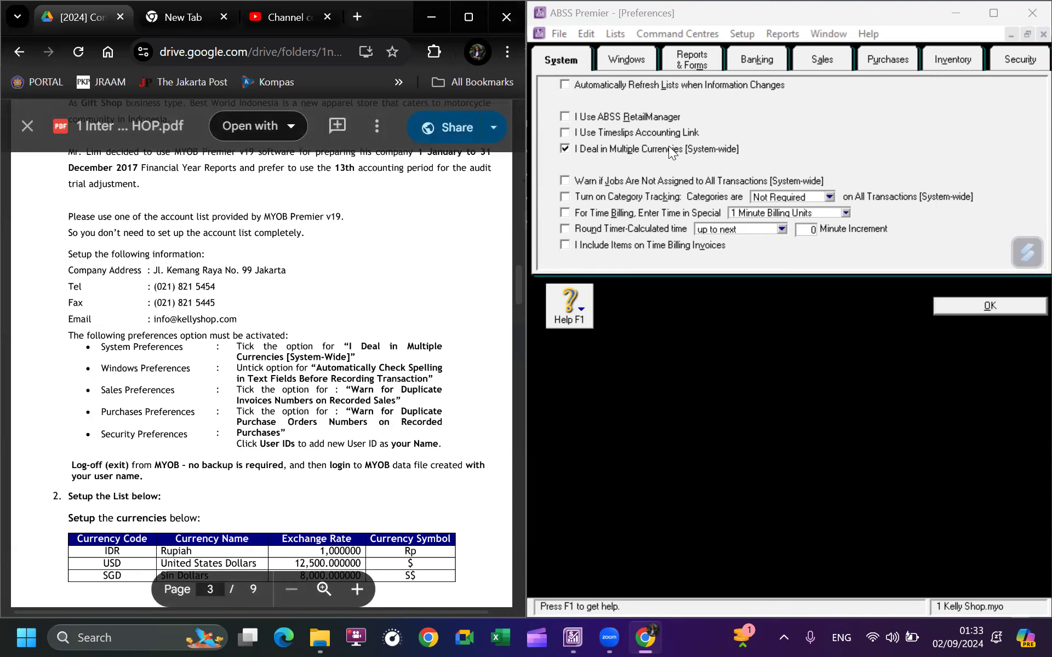
left_click(646, 61)
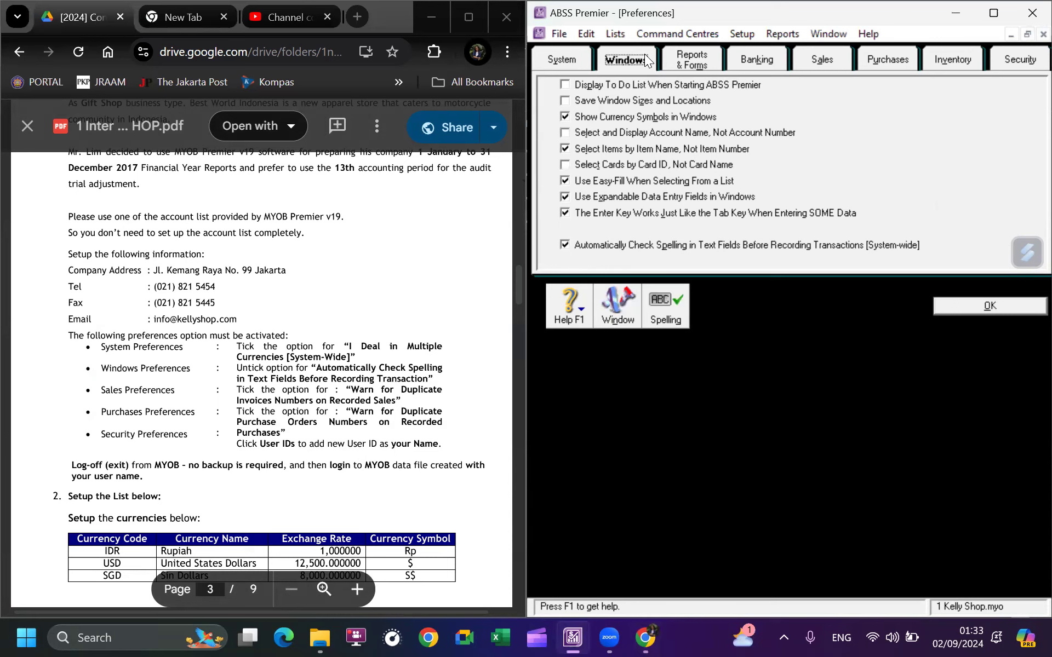
left_click(663, 255)
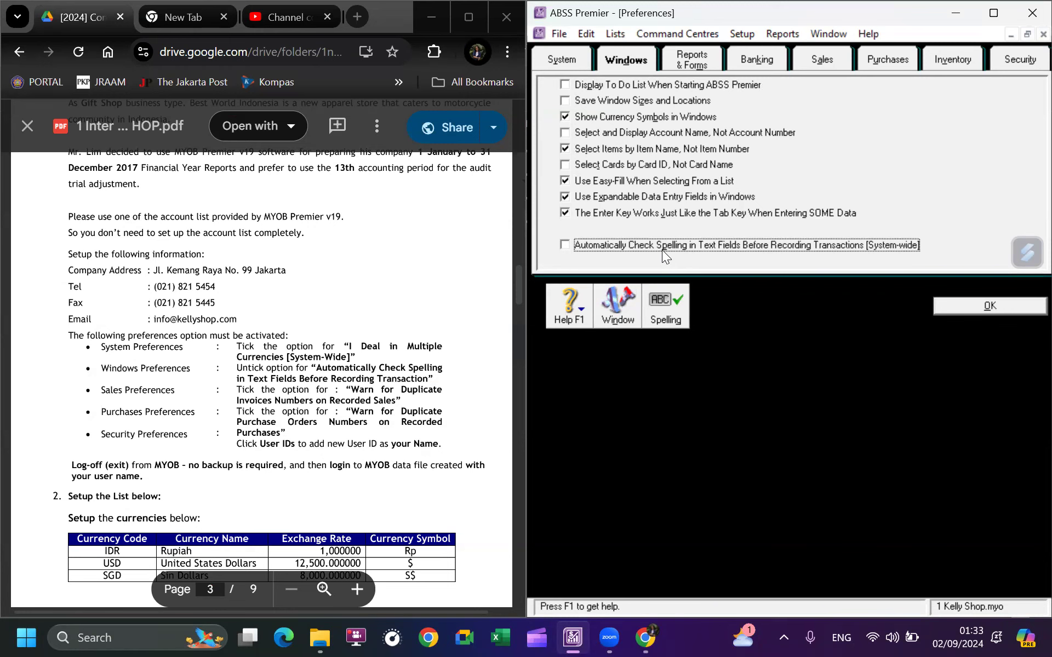
- Enable duplicate-number warnings for sales invoices and purchase orders, then open Security's User IDs list
left_click(828, 58)
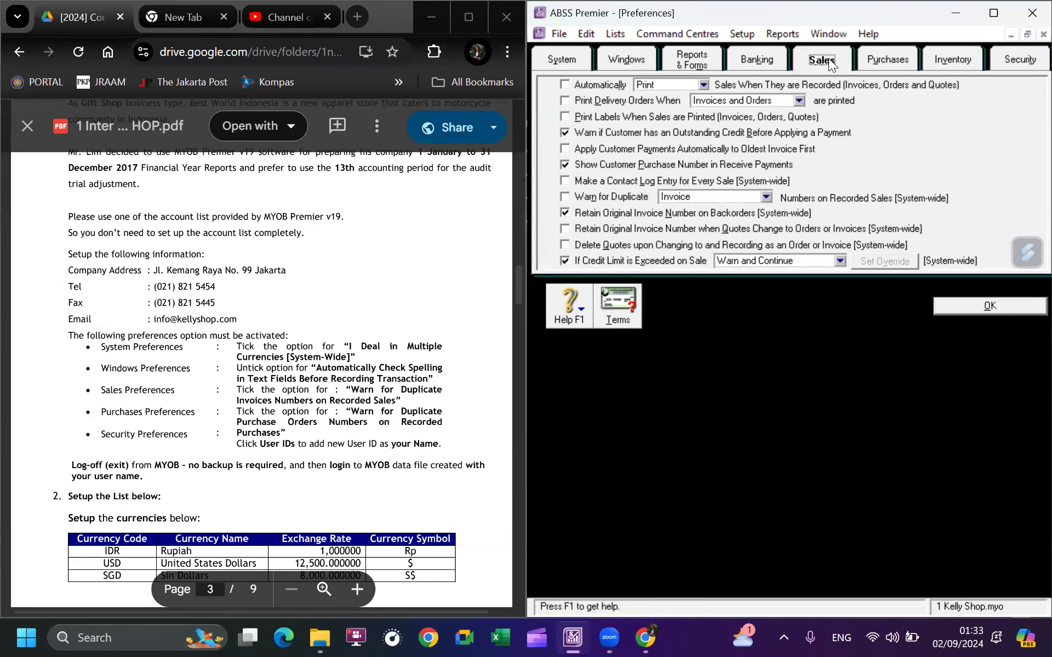
left_click(600, 201)
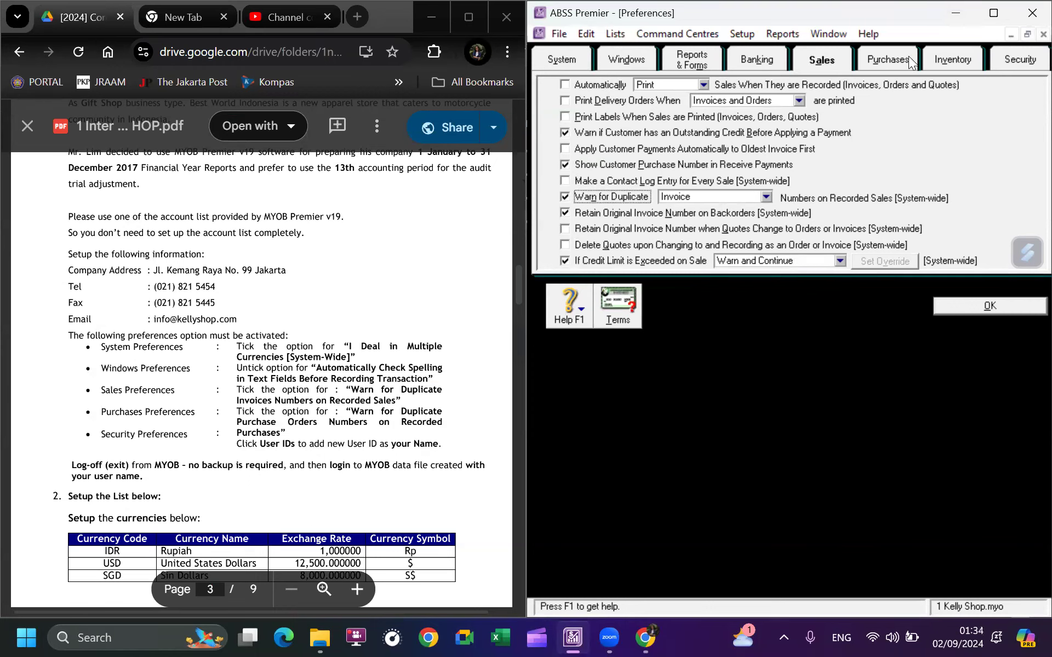
key("ctrl+Tab")
left_click(601, 168)
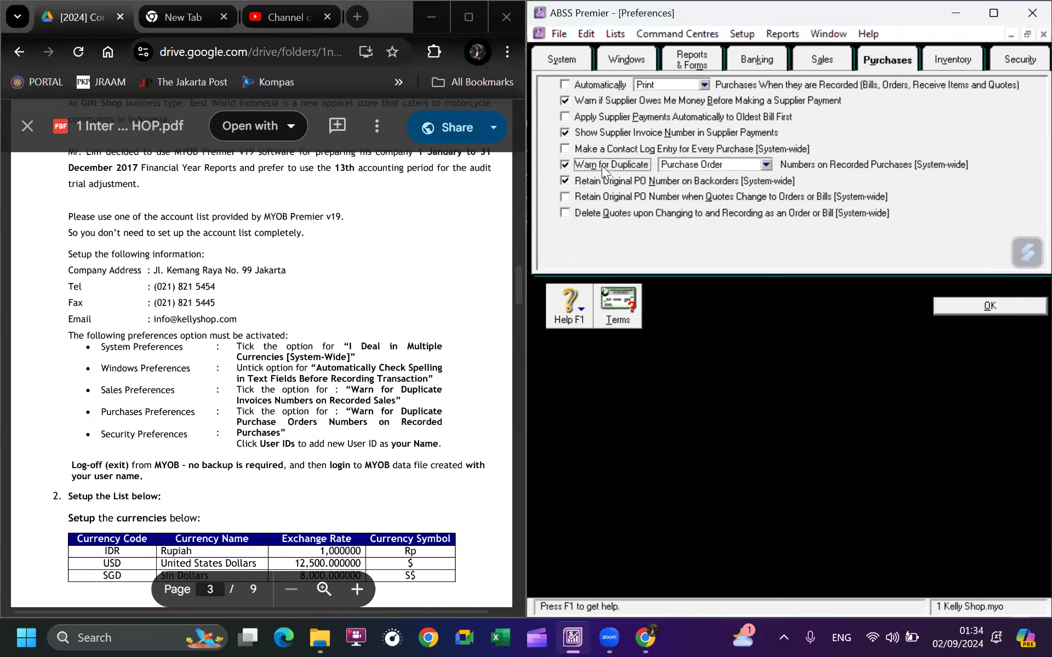
left_click(1012, 61)
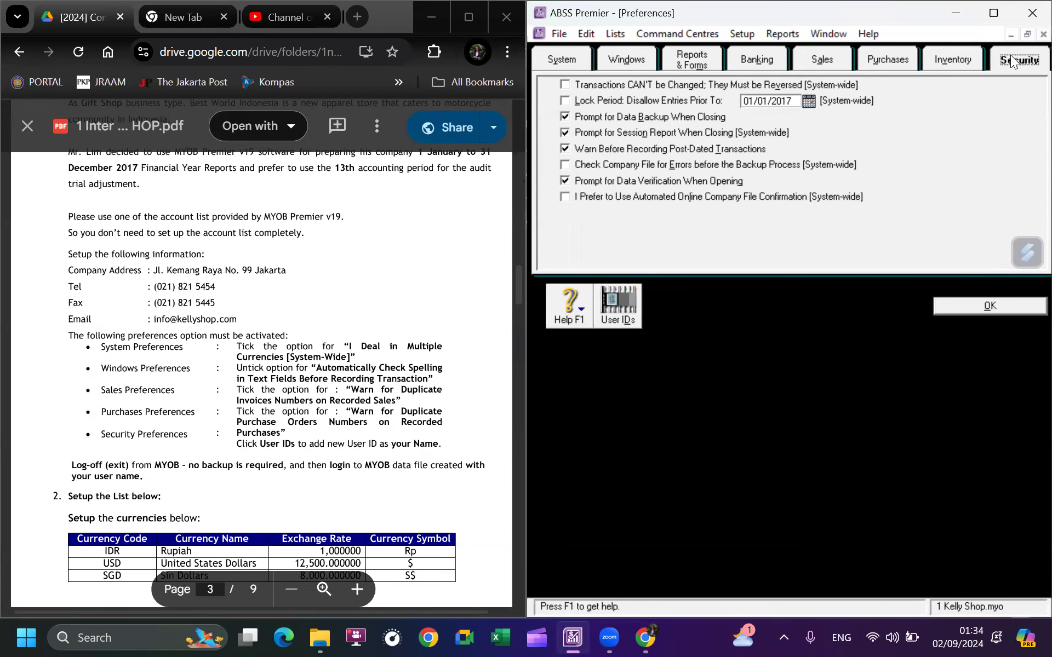
left_click(618, 309)
- Create a new user ID with a password, then close User Access and Preferences
left_click(697, 444)
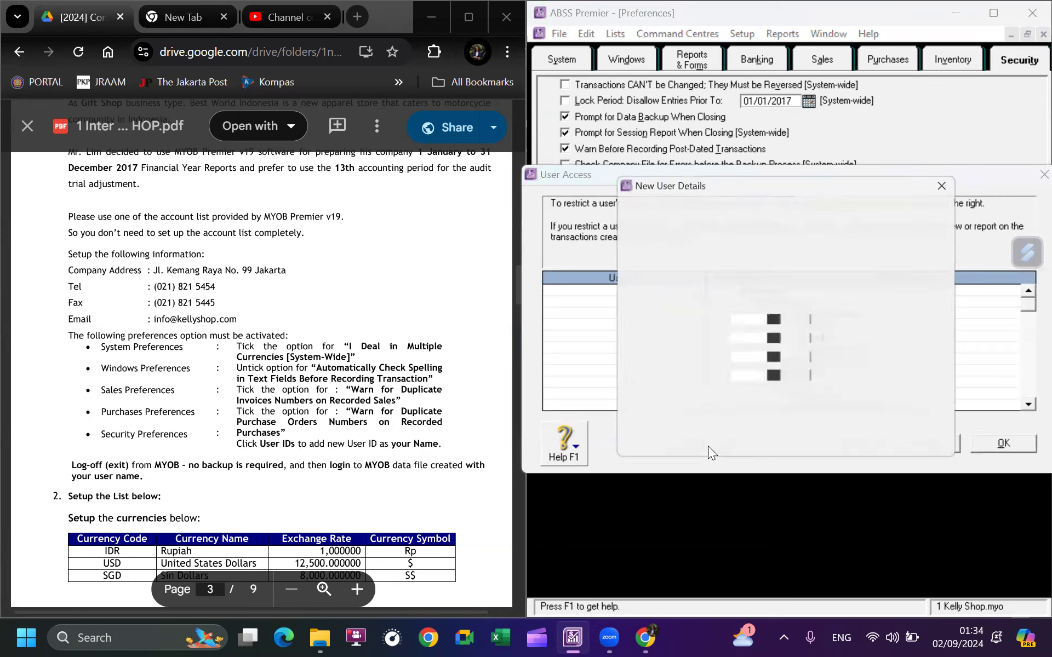
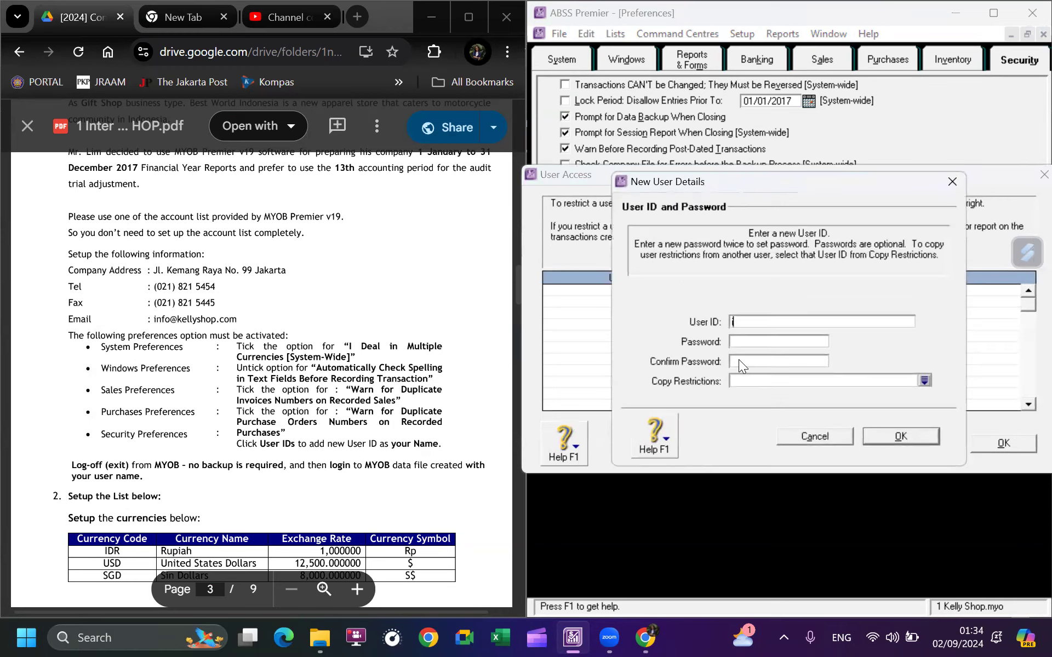
key("Tab")
left_click(886, 434)
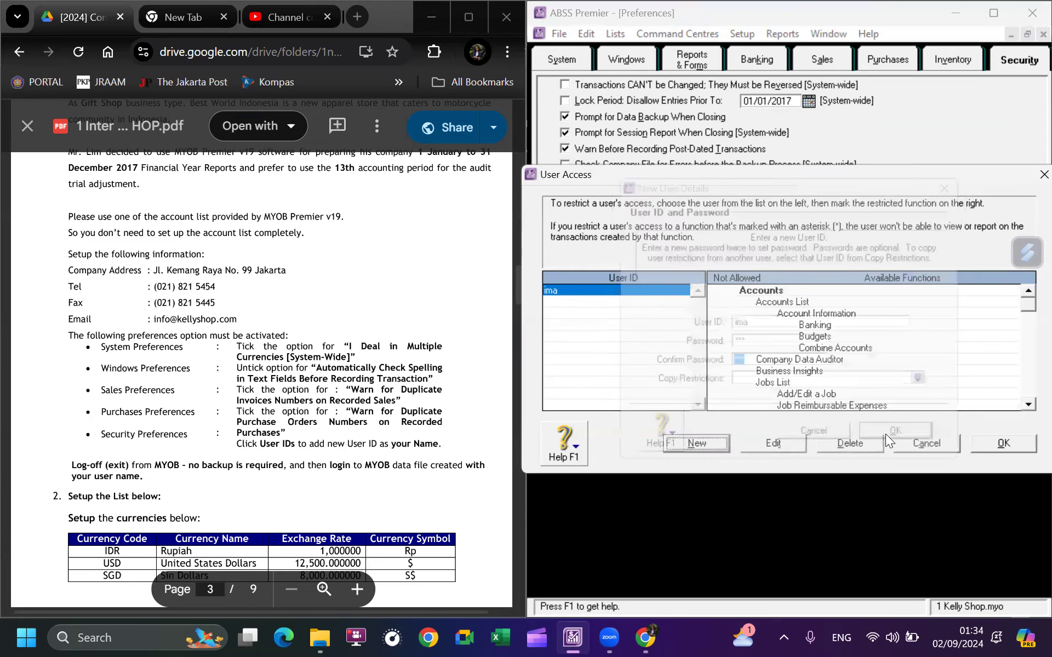
left_click(1001, 444)
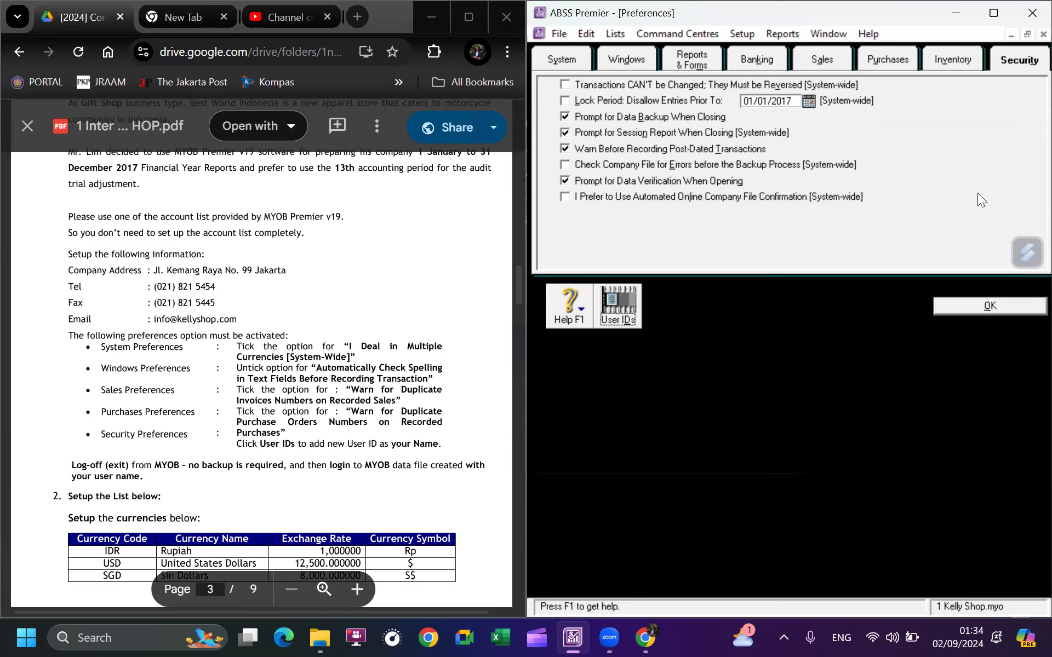
left_click(999, 308)
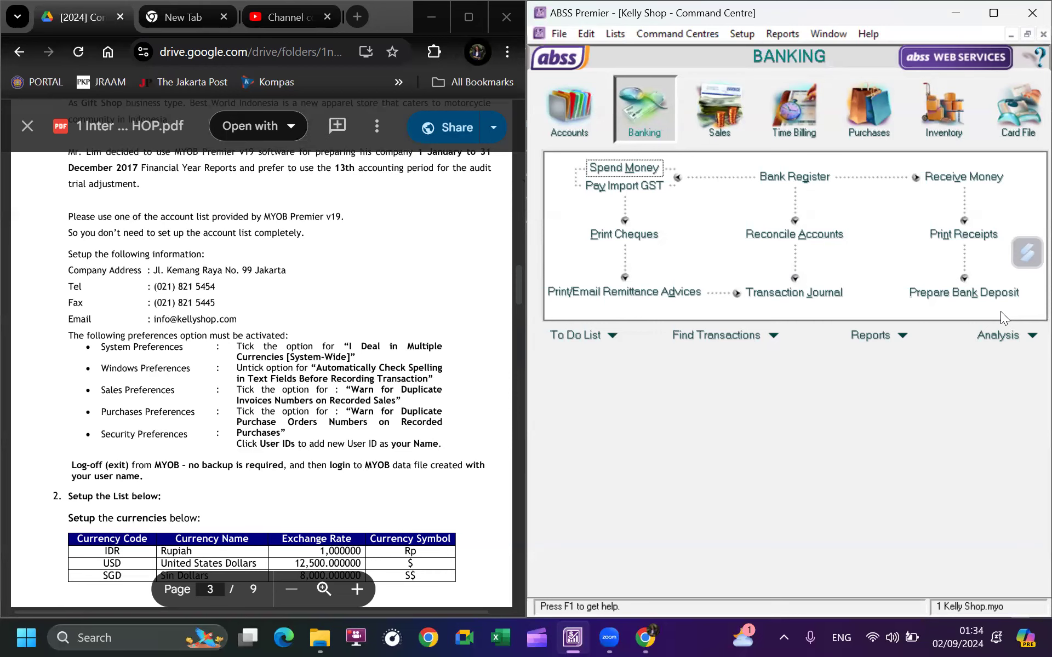
- Exit ABSS Premier without a backup, suppressing future backup reminders
left_click(558, 34)
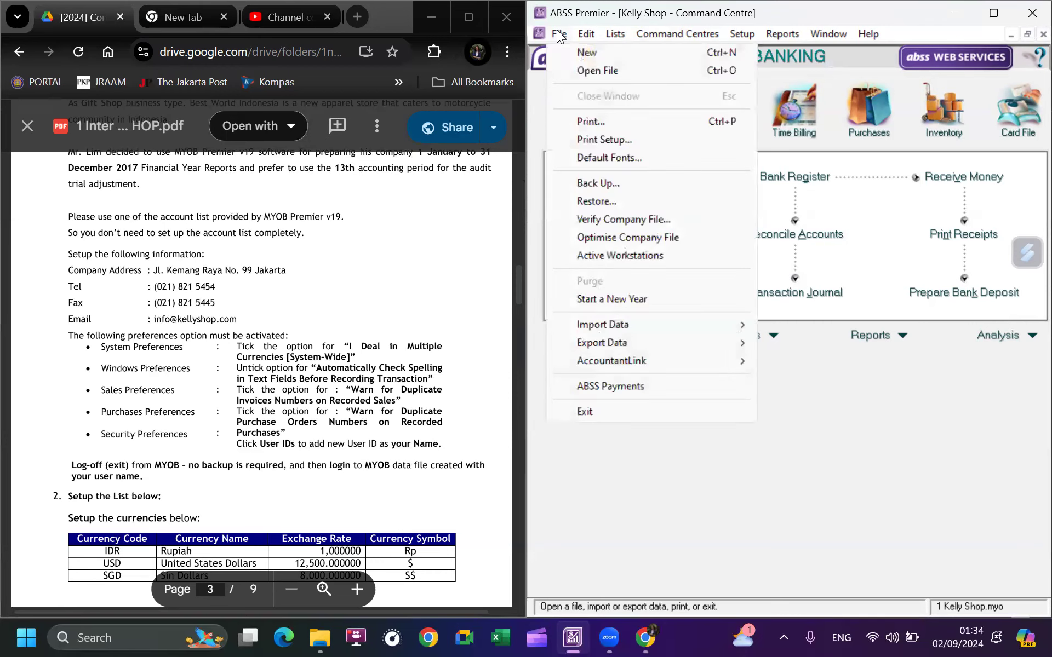
left_click(614, 410)
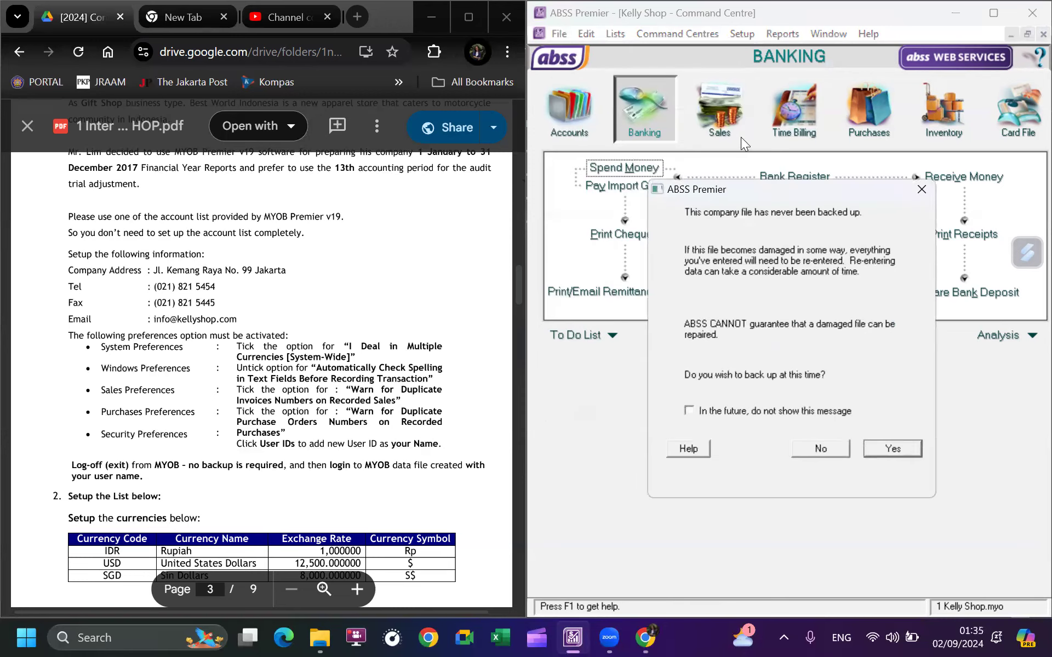
left_click(757, 412)
left_click(820, 449)
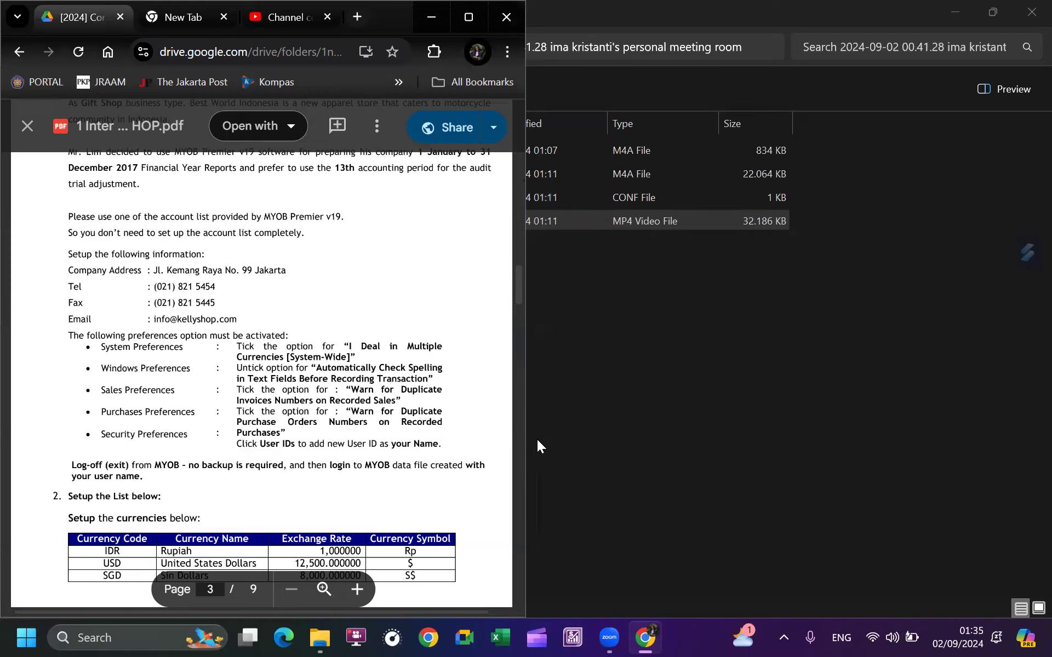
- Relaunch ABSS, open 1 Kelly Shop.myo and sign on with the new user ID and password
left_click(574, 636)
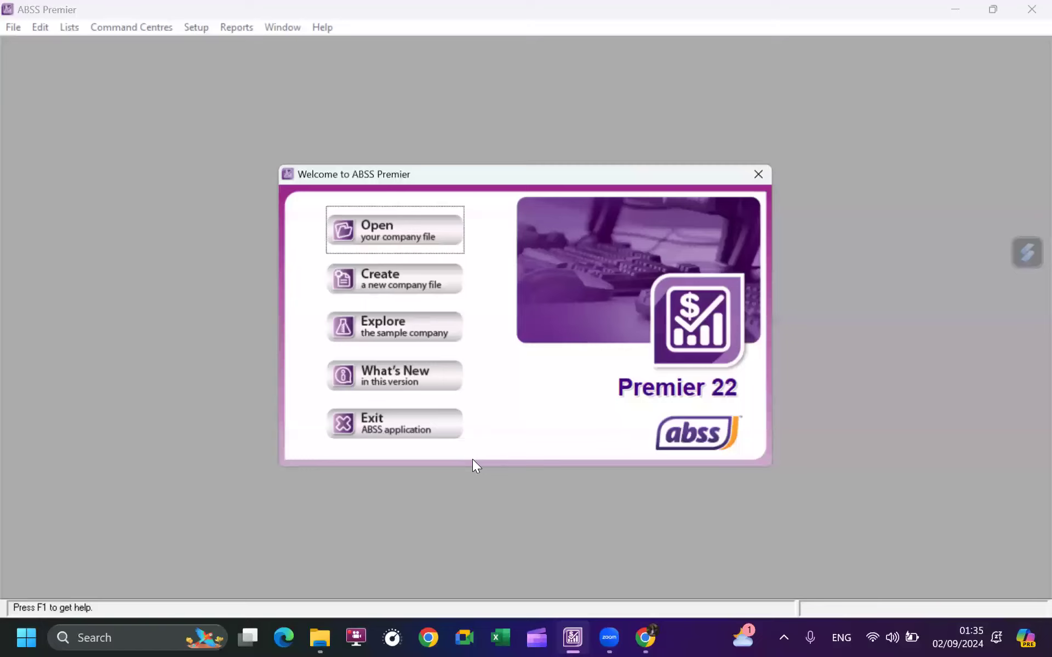
left_click(371, 226)
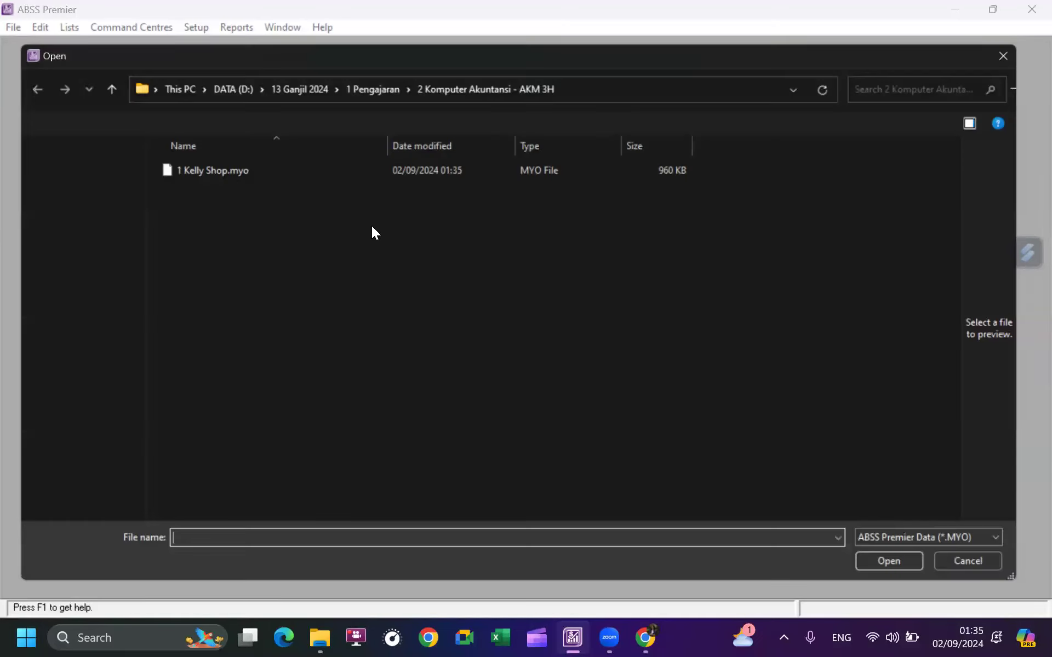
left_click(243, 167)
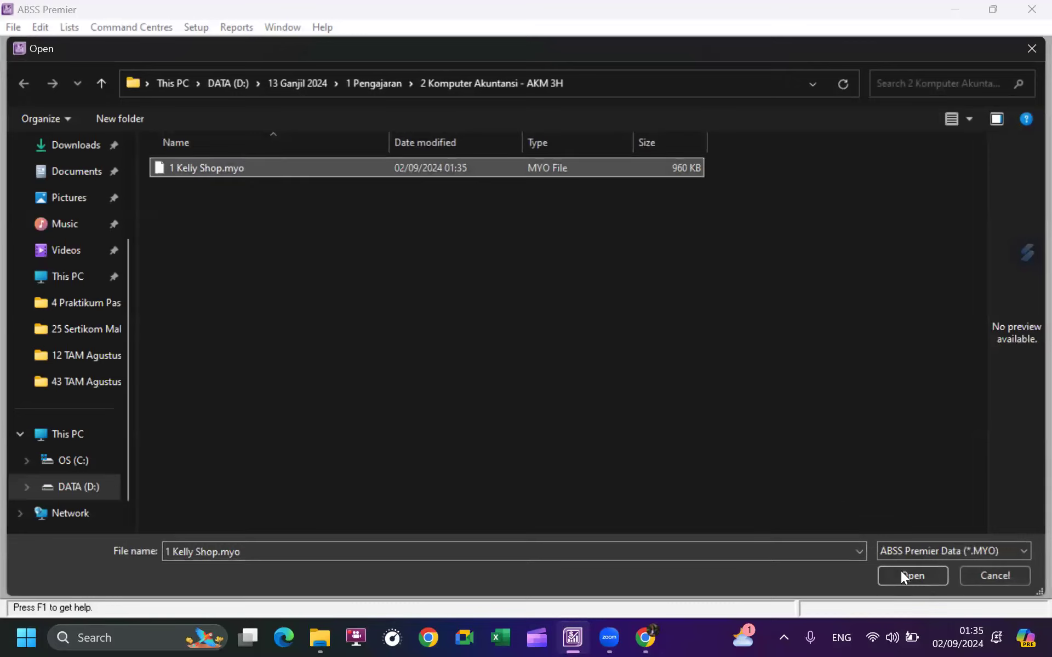
left_click(900, 573)
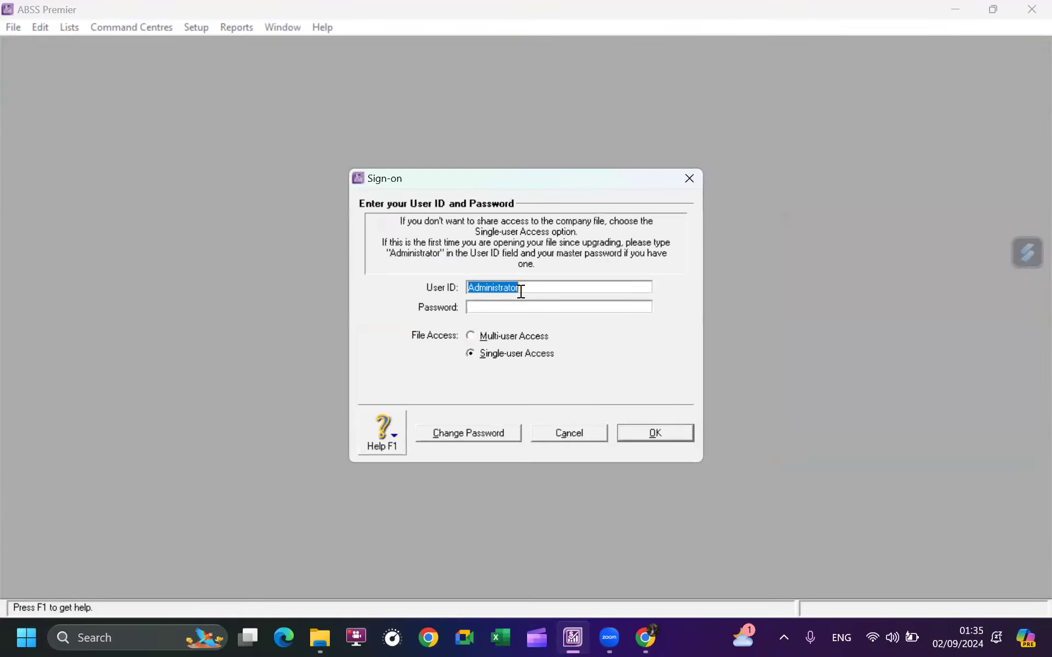
type("ima")
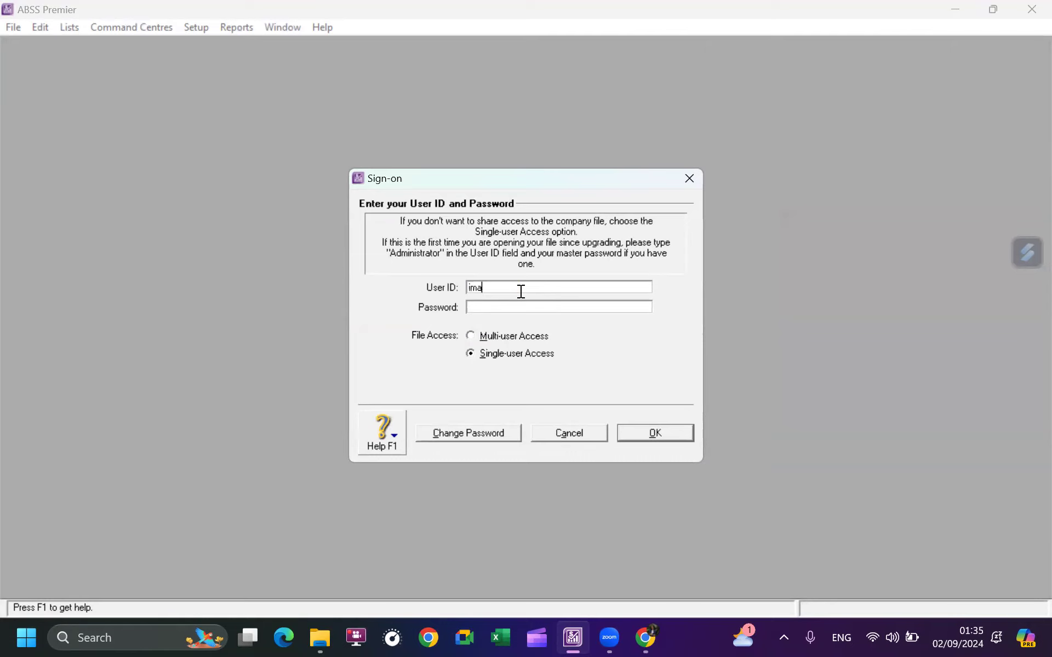
key("Tab")
type("***")
left_click(651, 433)
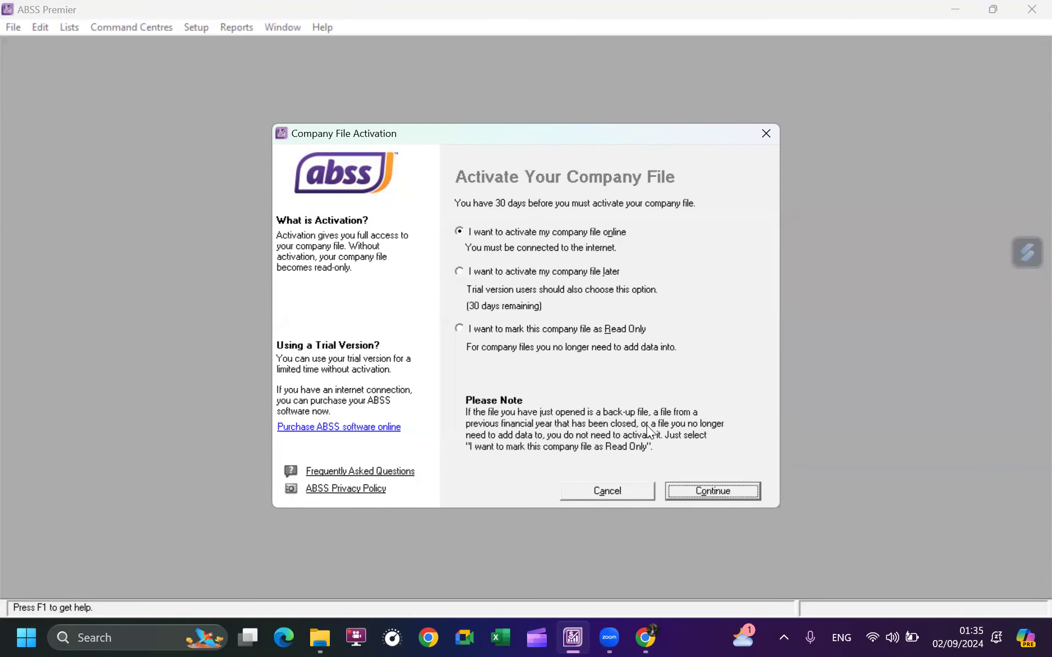
- Defer activation, permanently decline data verification, and snap the command centre to the right half
left_click(459, 271)
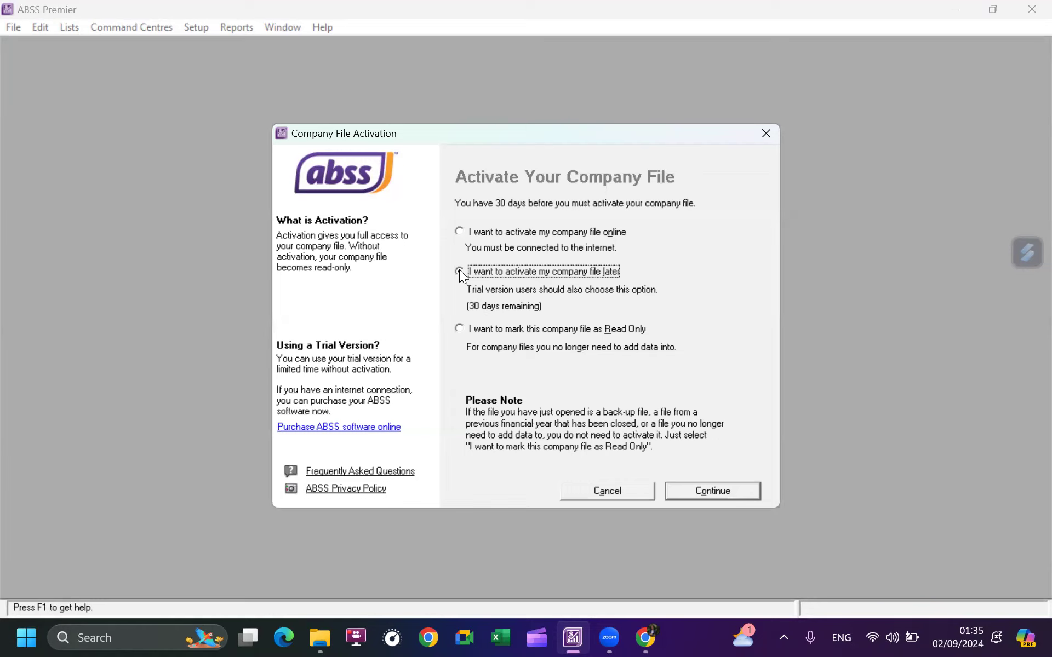
left_click(733, 491)
left_click(498, 386)
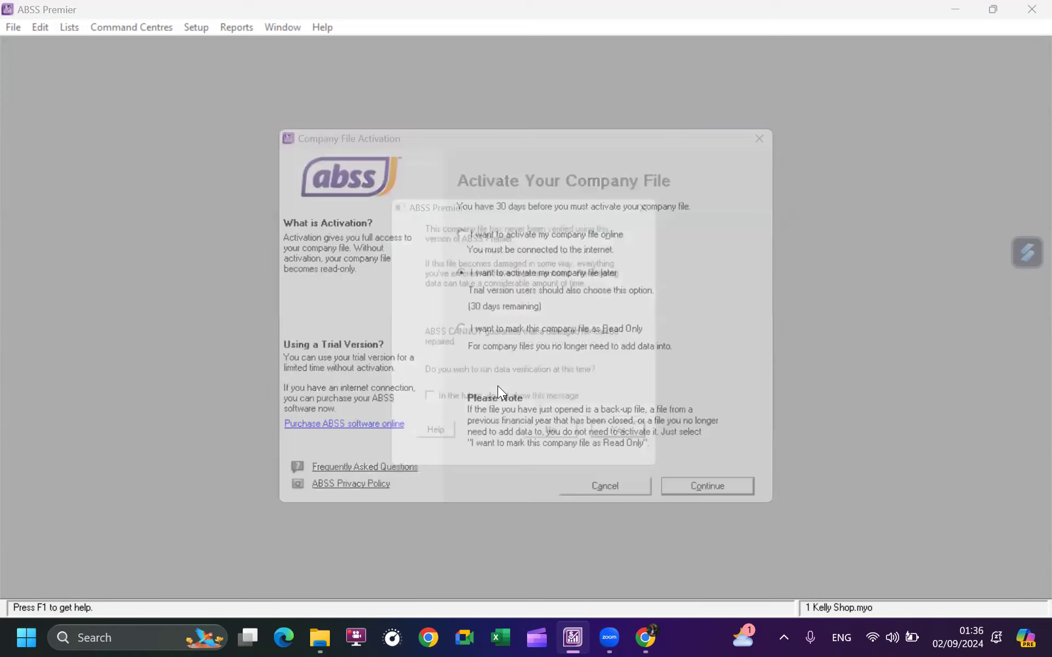
left_click(518, 404)
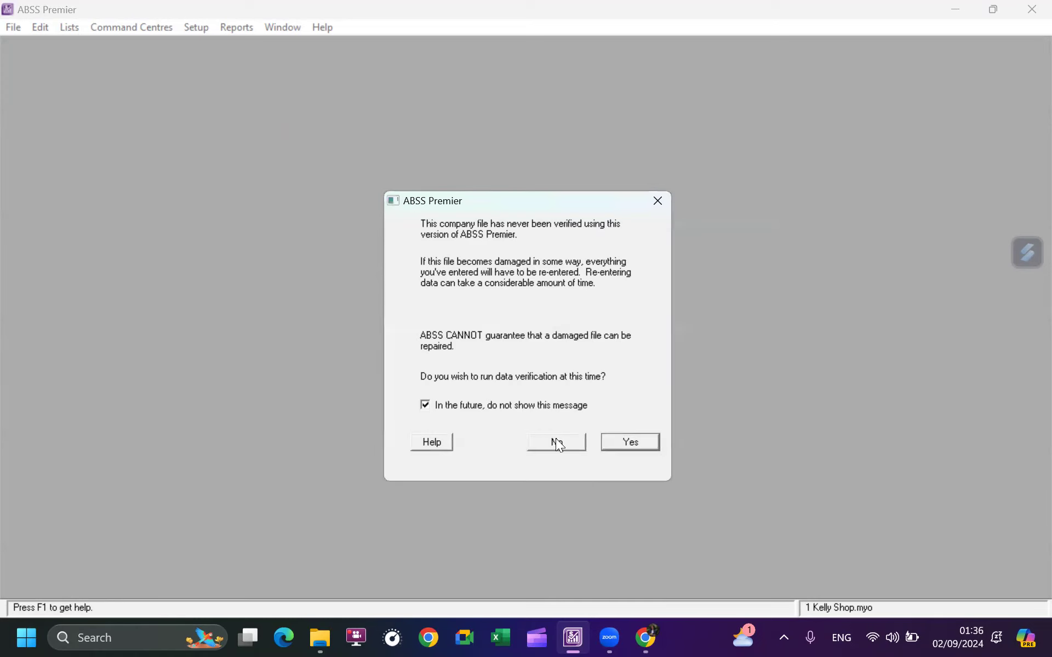
left_click(556, 439)
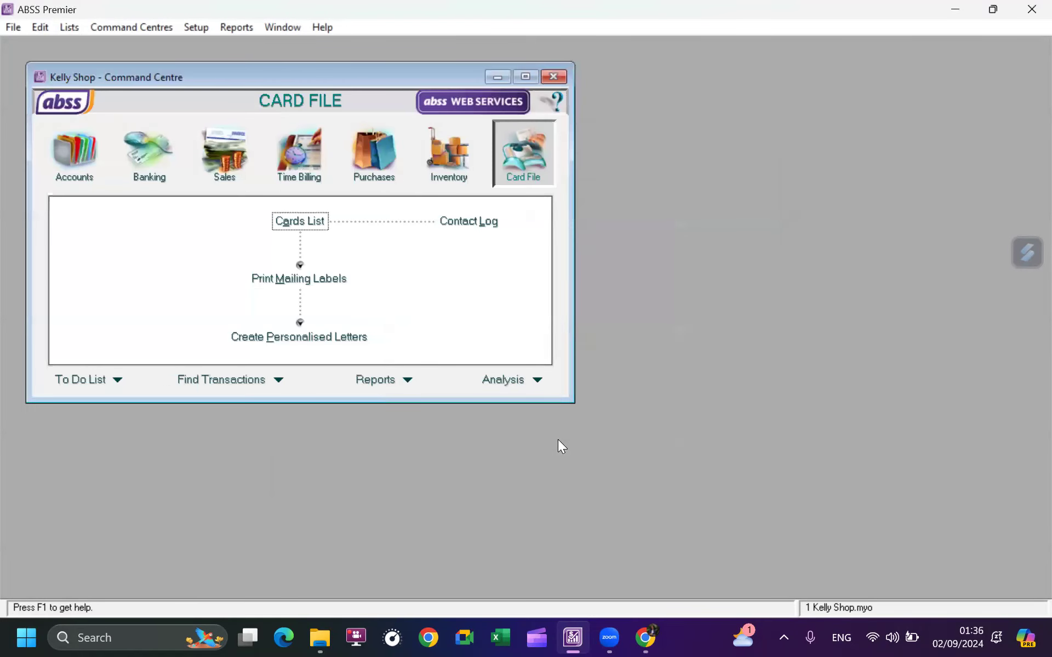
key("super+Right")
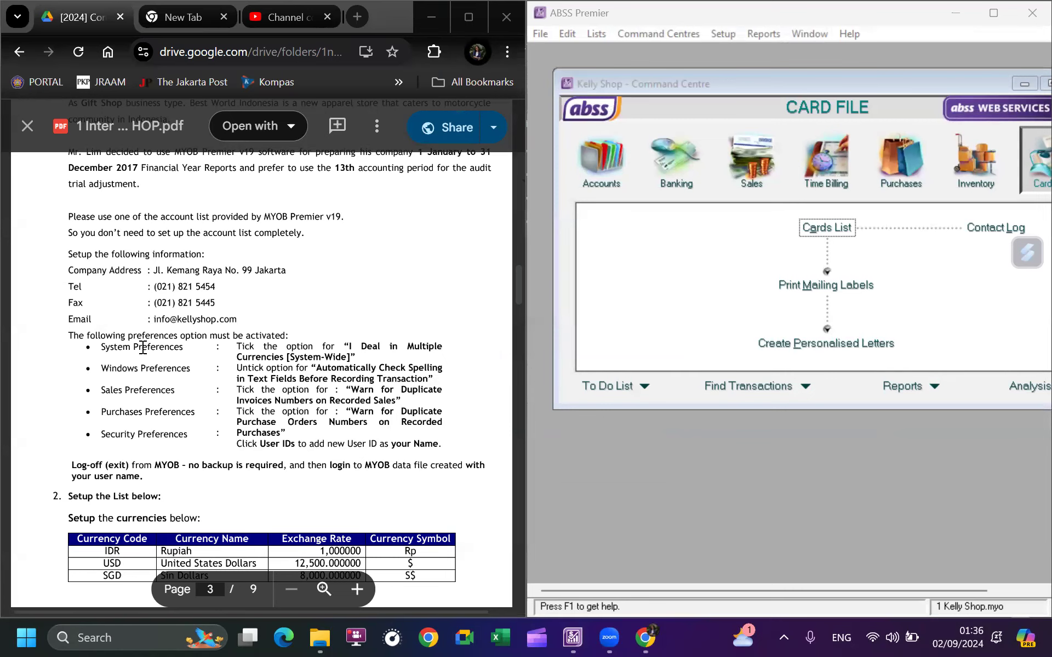
- Bring the PDF's currency table into view and maximise the Kelly Shop Command Centre
scroll(233, 449, "down", 3)
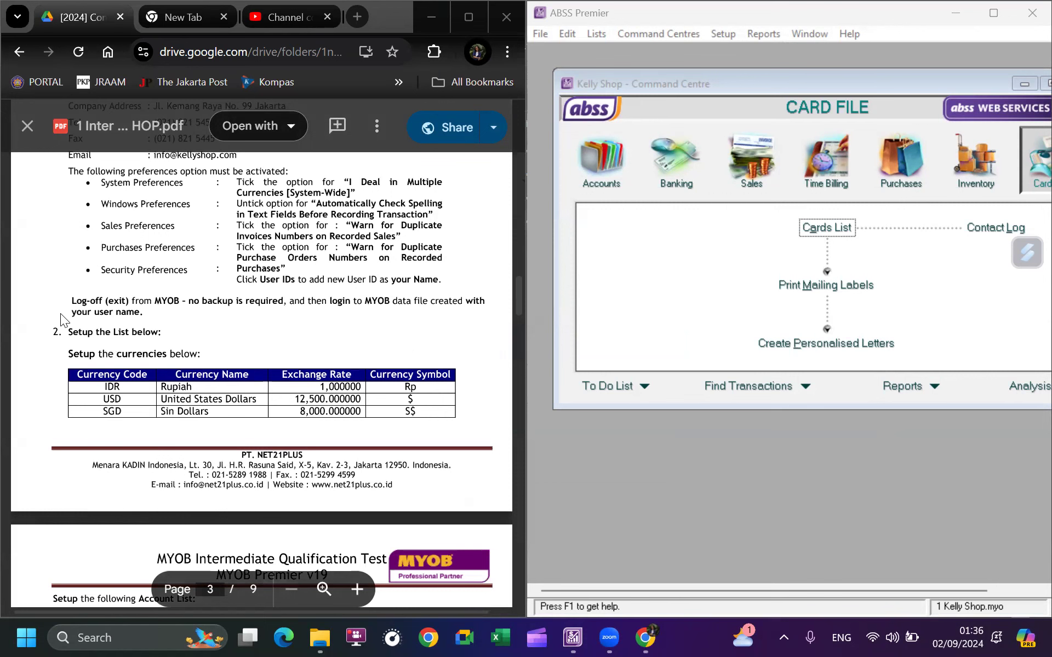
left_click(1028, 86)
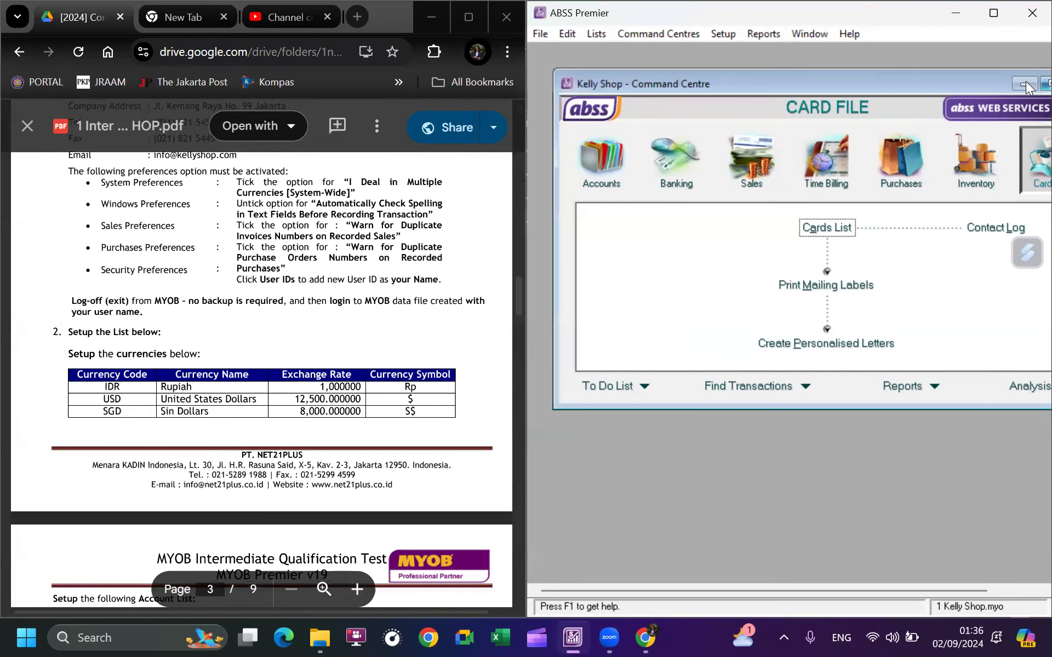
left_click(1028, 86)
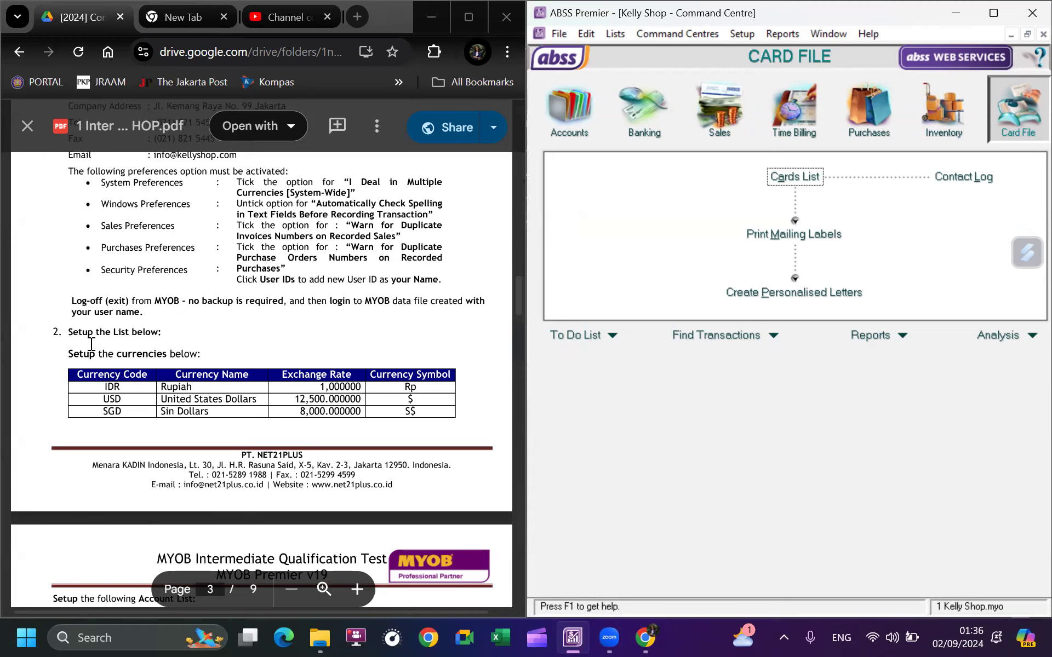
left_click(616, 34)
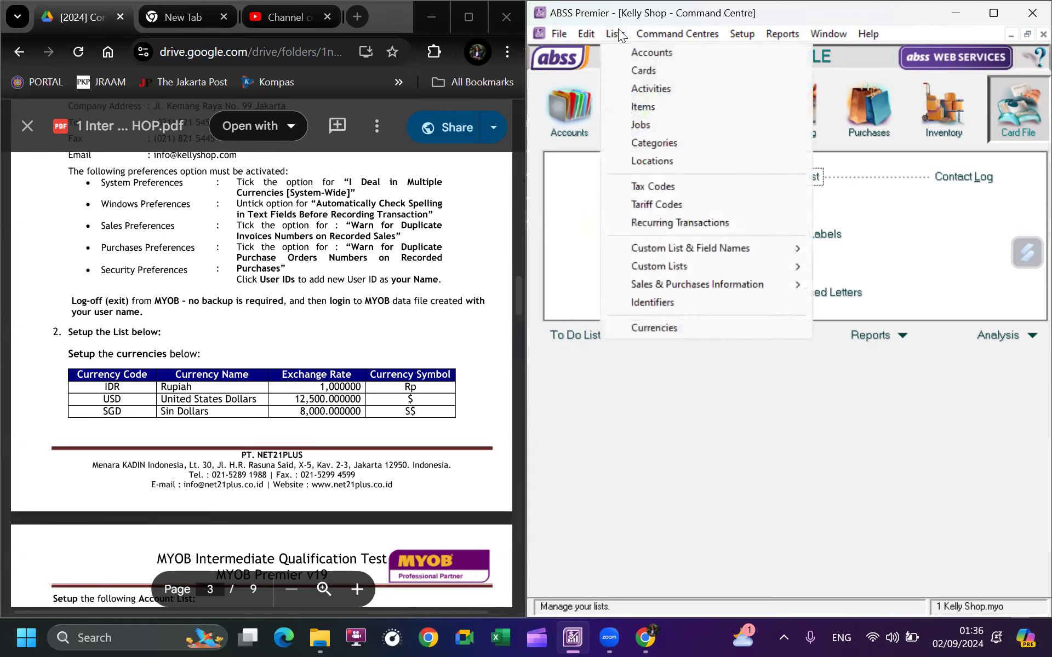
- Change the local Ringgit Malaysia currency to code IDR, name Indonesian Rupiah, symbol Rp
left_click(666, 329)
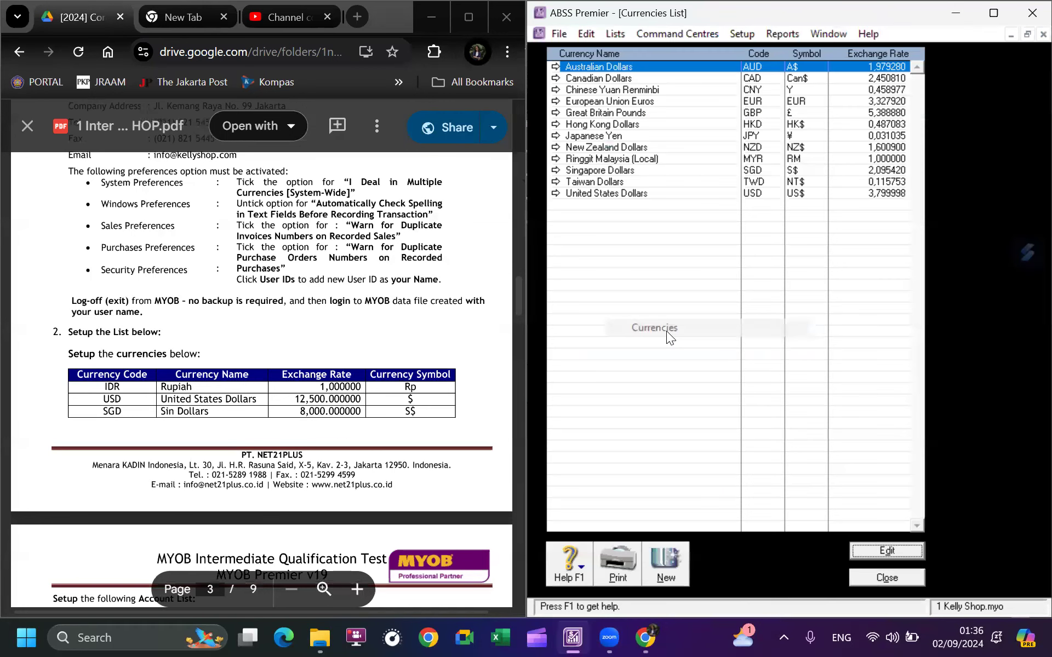
left_click(622, 159)
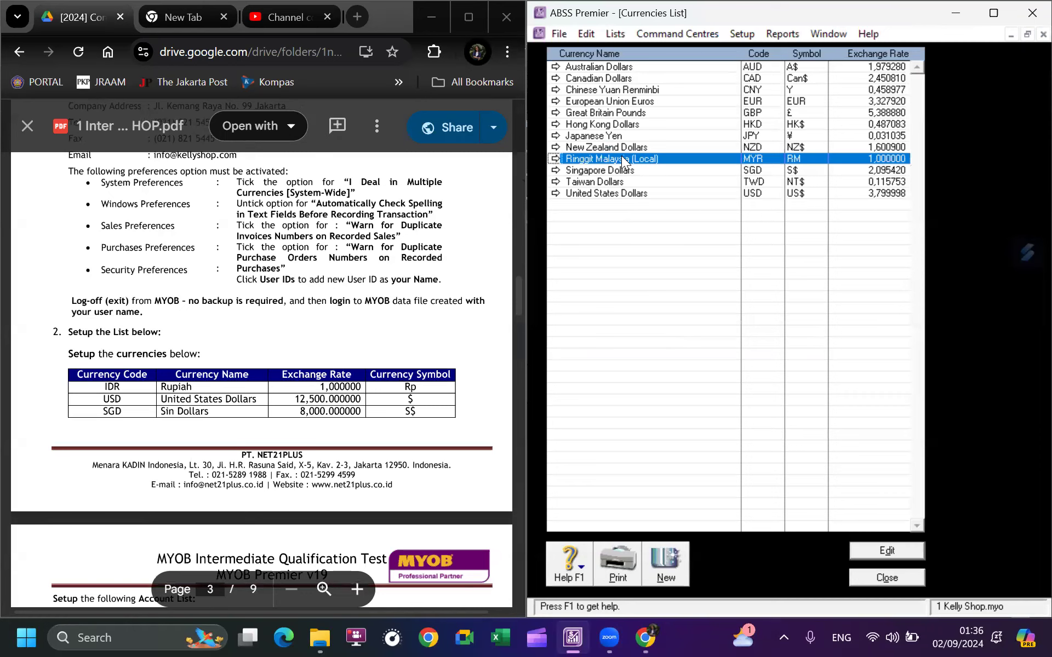
double_click(621, 158)
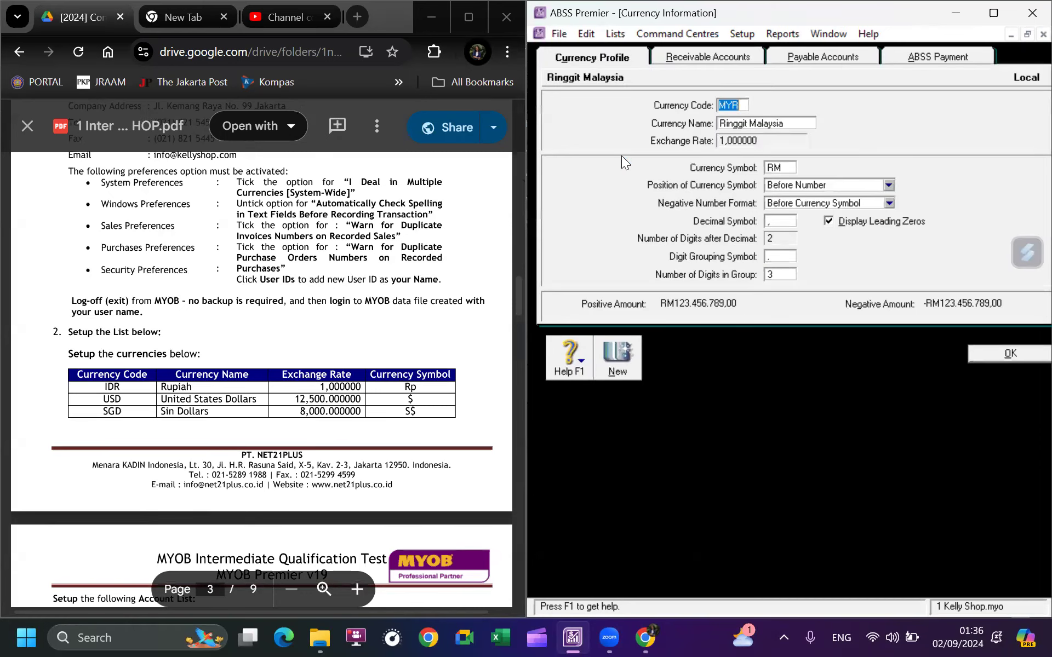
type("IDR")
key("Tab")
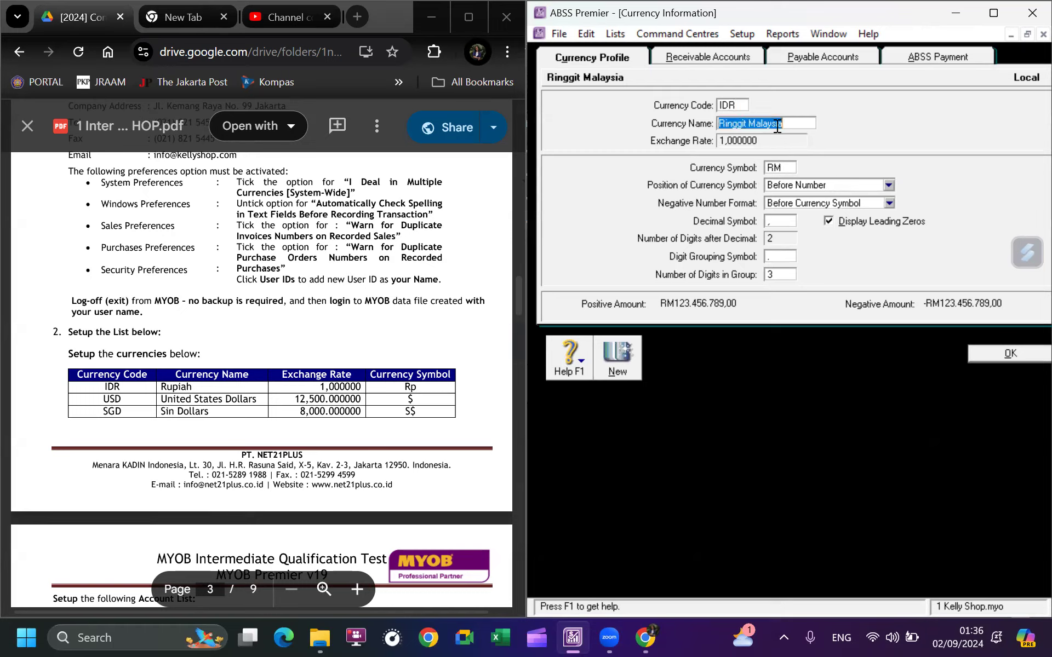
type("Indon")
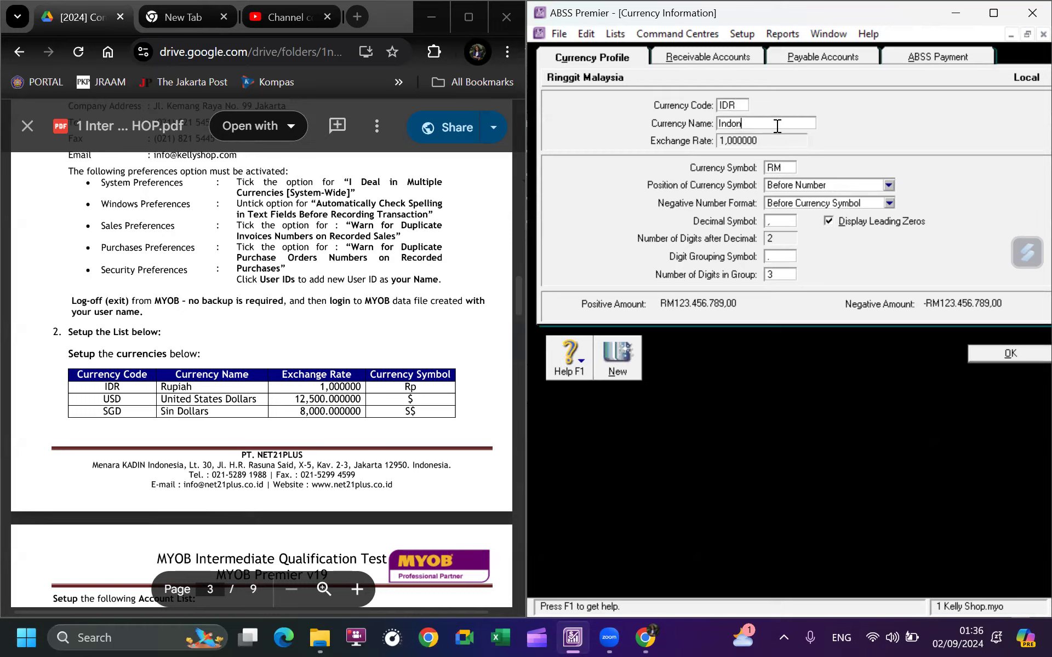
type("esian Rupiah")
key("Tab")
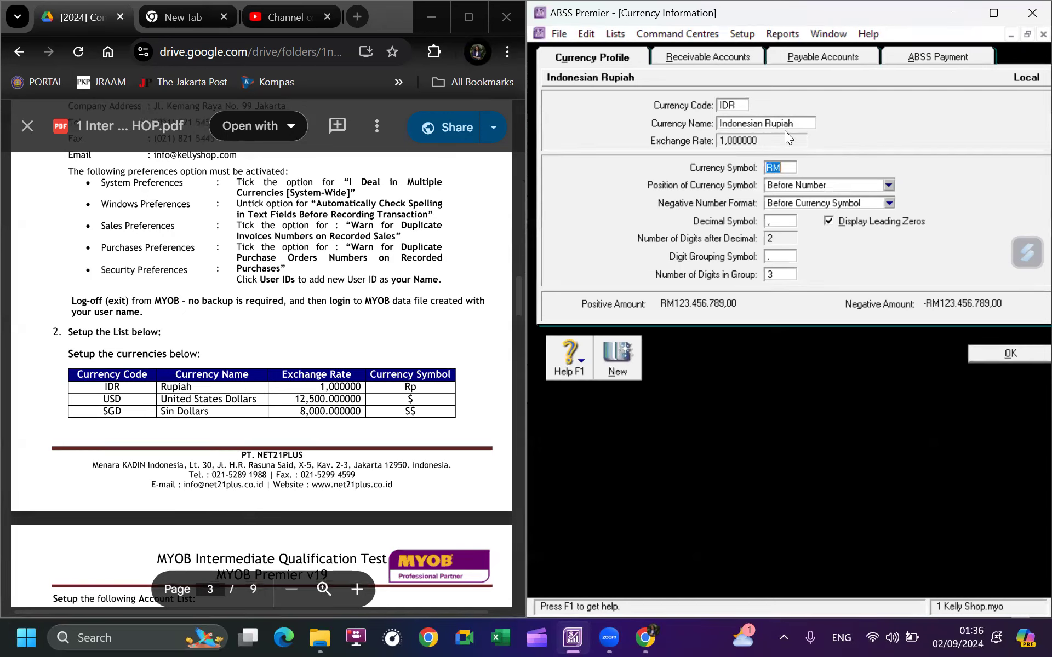
type("Rp")
key("Tab")
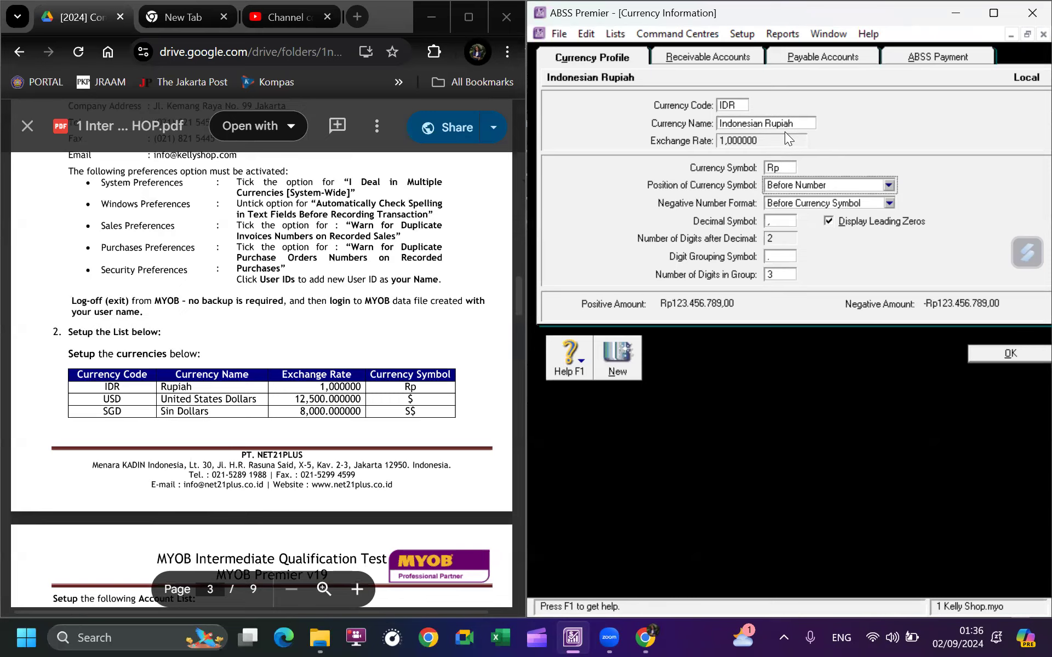
left_click(978, 355)
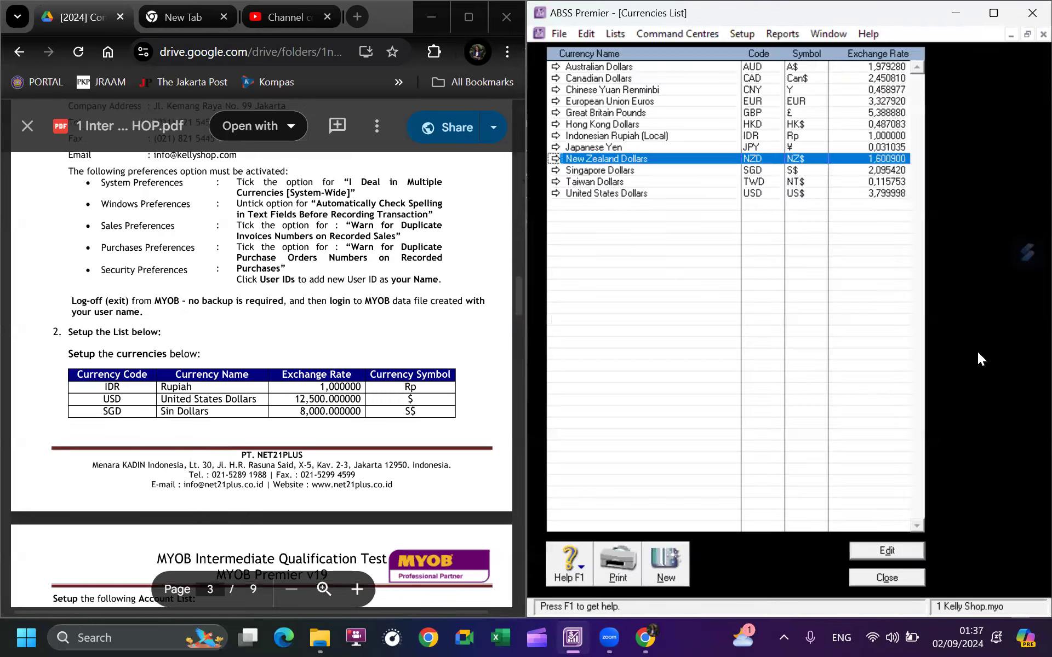
- Delete the Australian Dollars currency and close the Currencies List
left_click(625, 66)
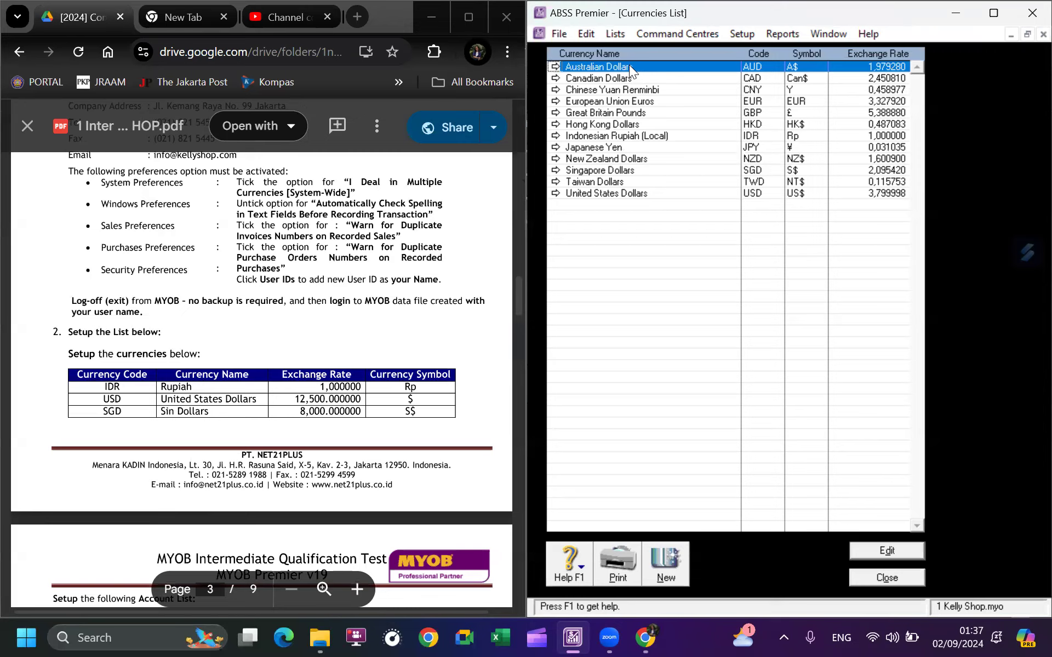
right_click(629, 65)
left_click(664, 77)
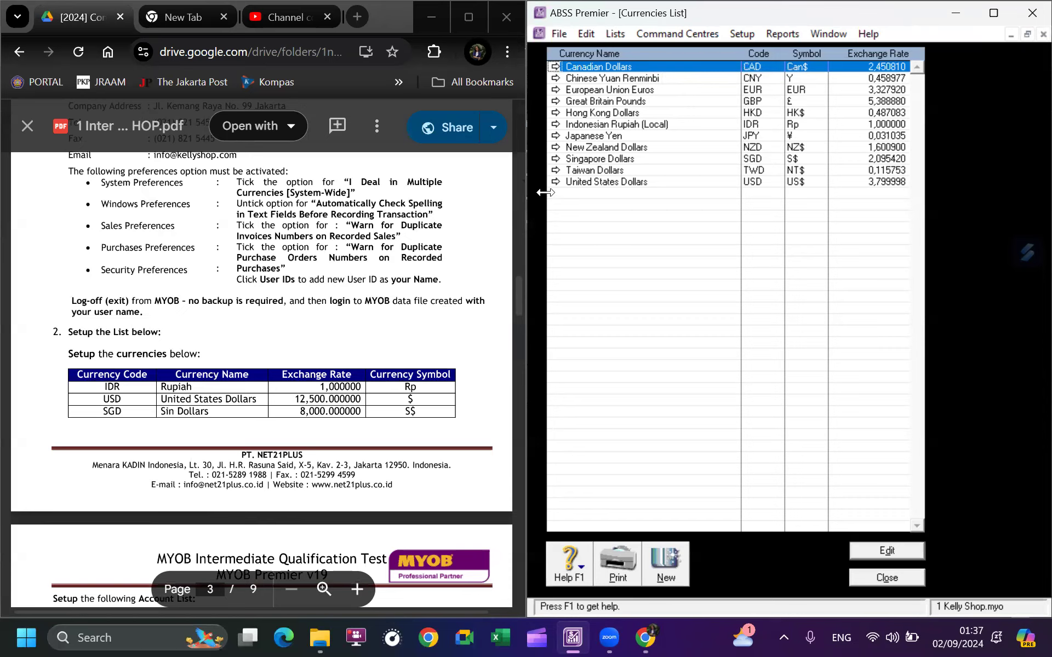
scroll(331, 378, "down", 3)
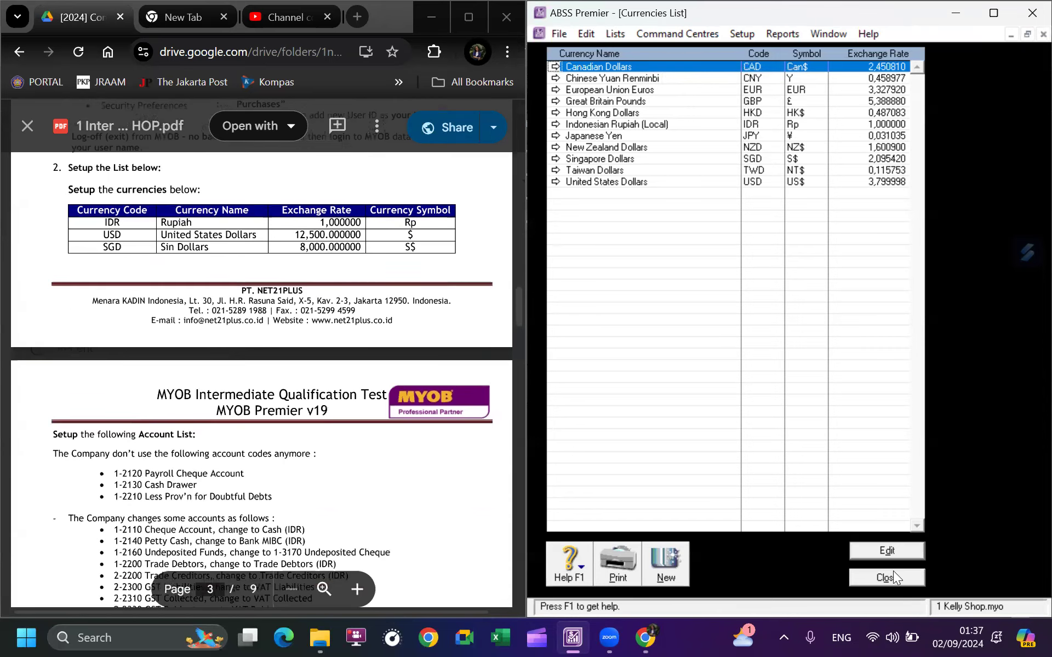
left_click(886, 577)
scroll(285, 492, "down", 3)
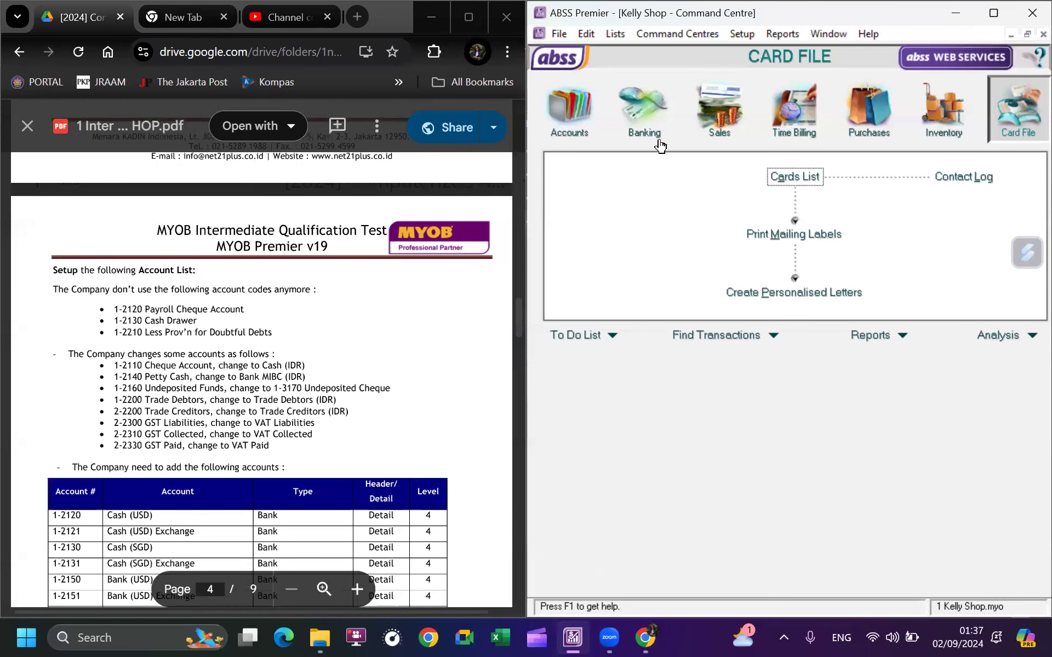
- Open the Accounts List and delete account 1-2120 Payroll Cheque Account
left_click(567, 117)
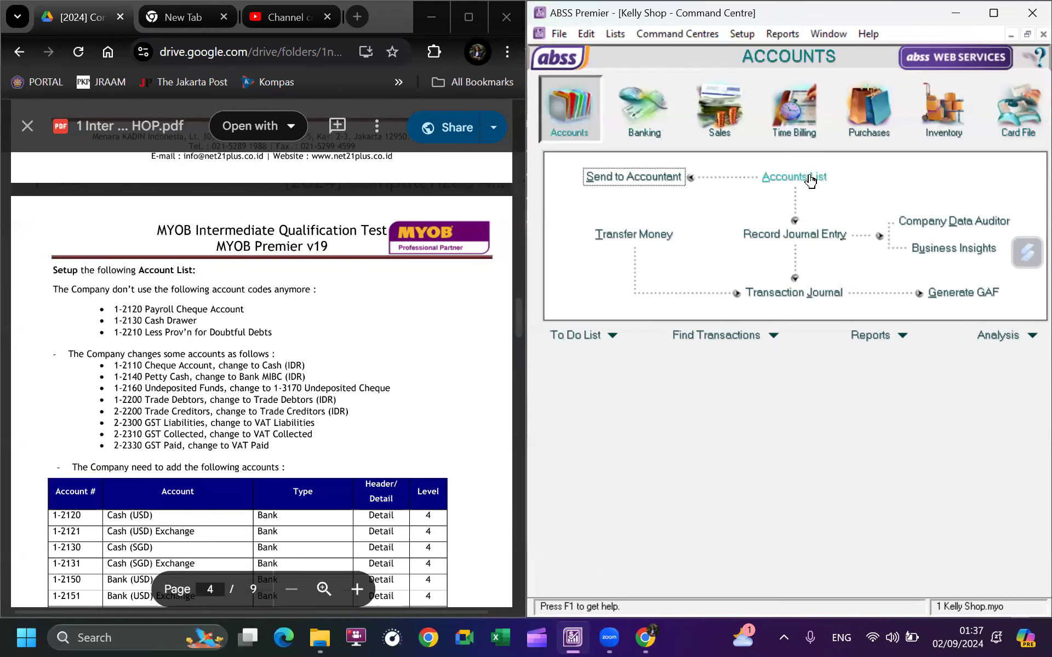
left_click(811, 179)
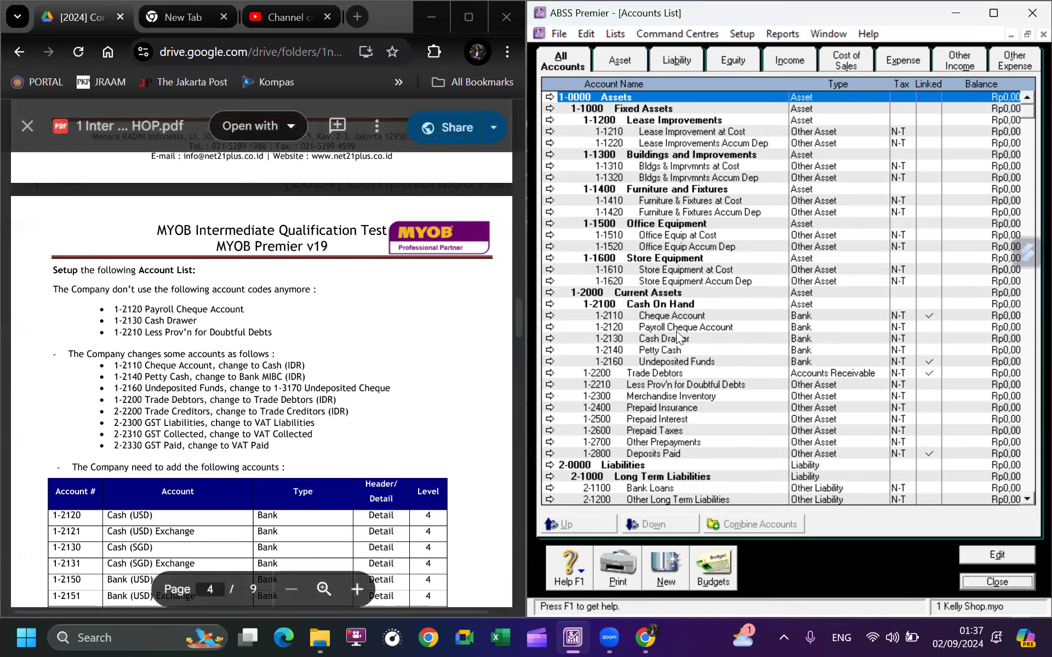
left_click(677, 328)
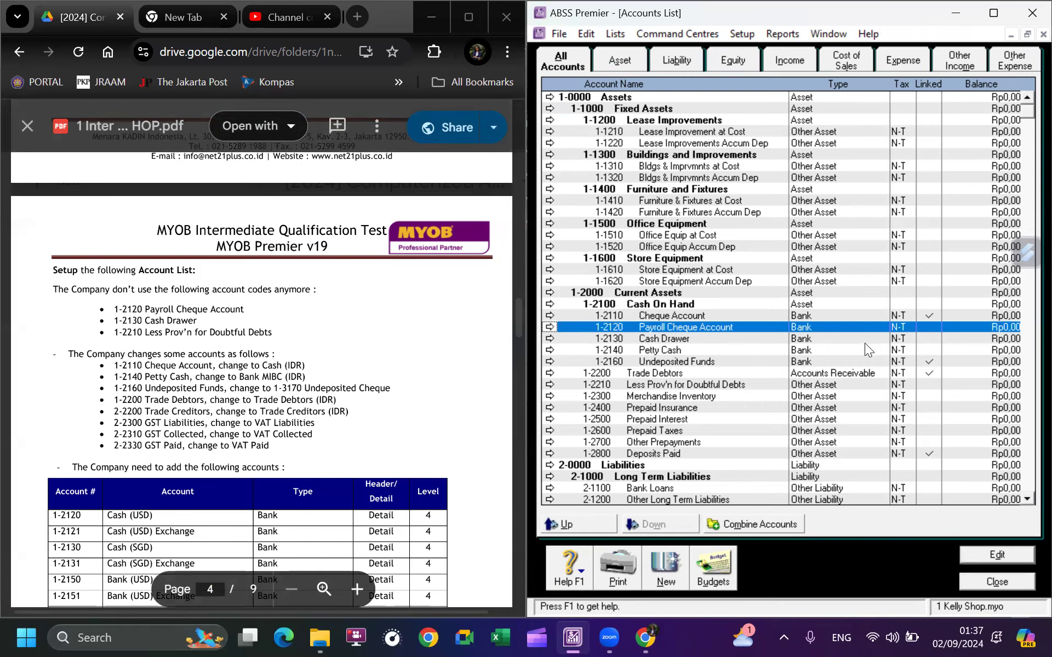
double_click(749, 326)
right_click(716, 241)
left_click(751, 252)
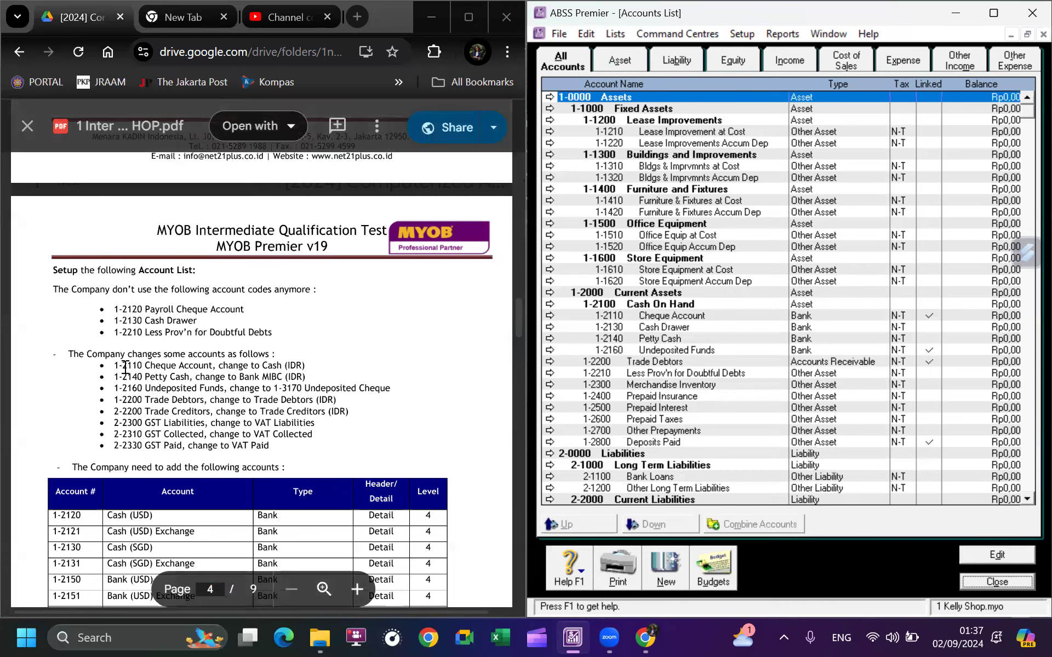
left_click(670, 256)
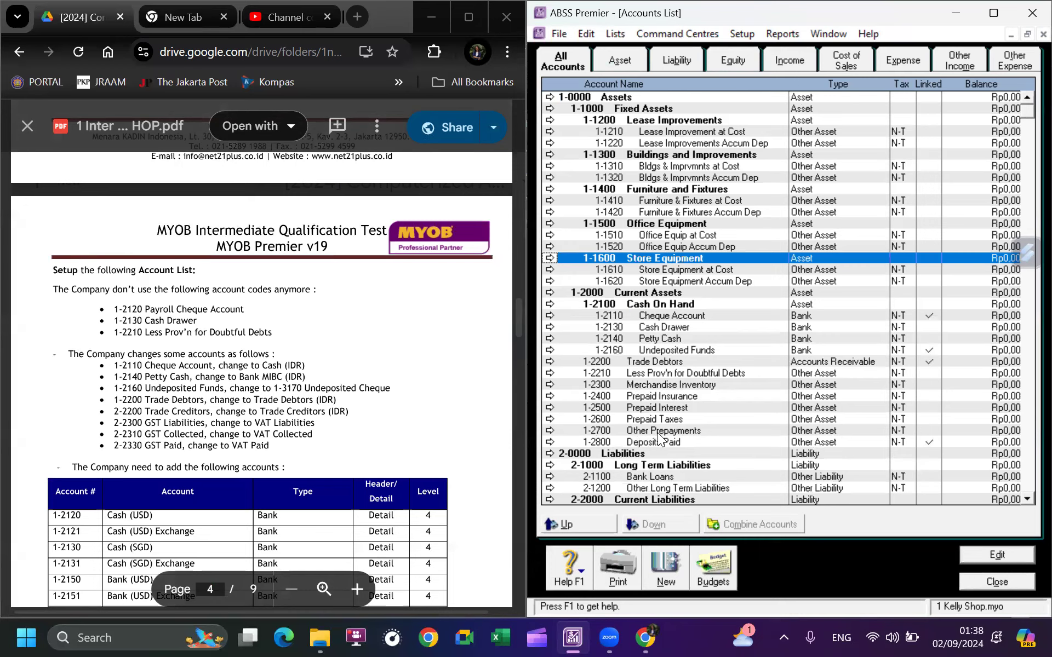
left_click(674, 316)
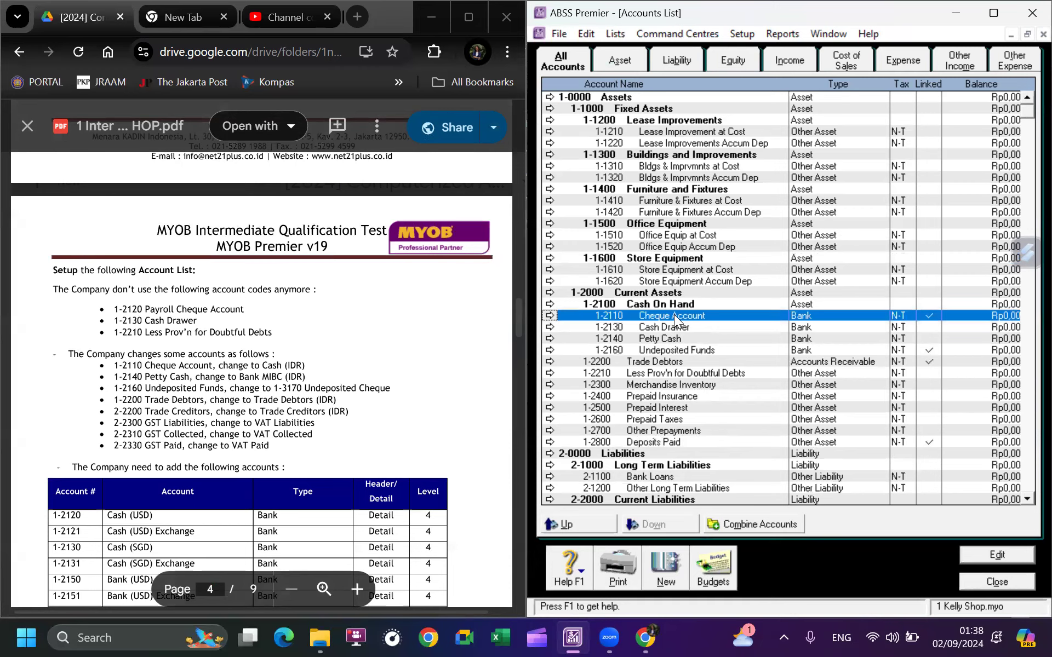
- Rename account 1-2110 from Cheque Account to Cash (IDR) and save it
double_click(673, 314)
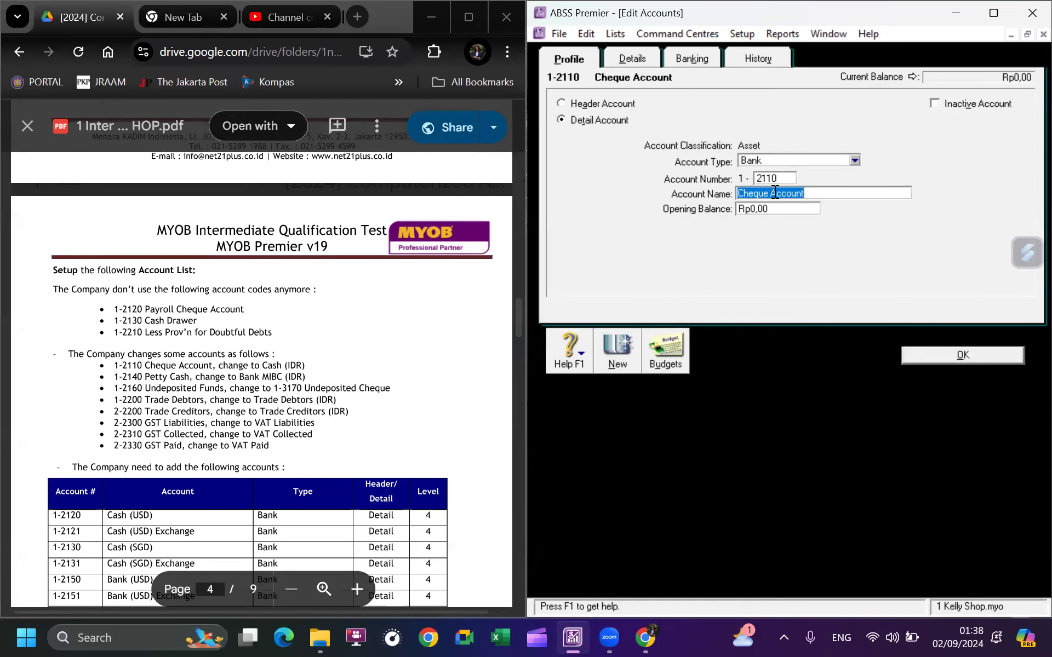
type("Cash (IDR")
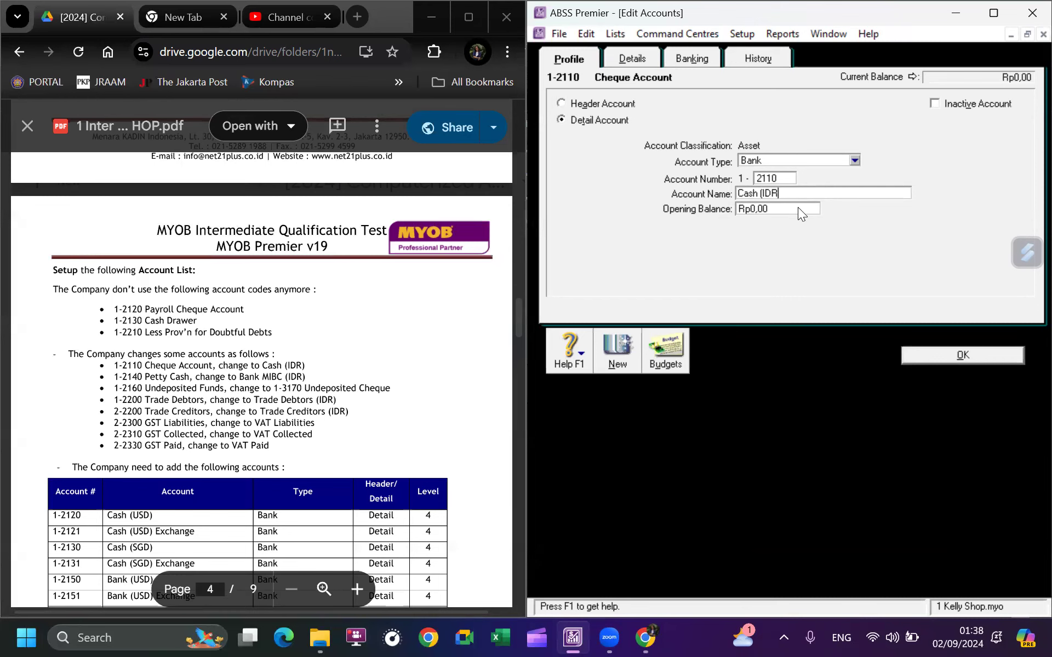
type(")")
left_click(913, 353)
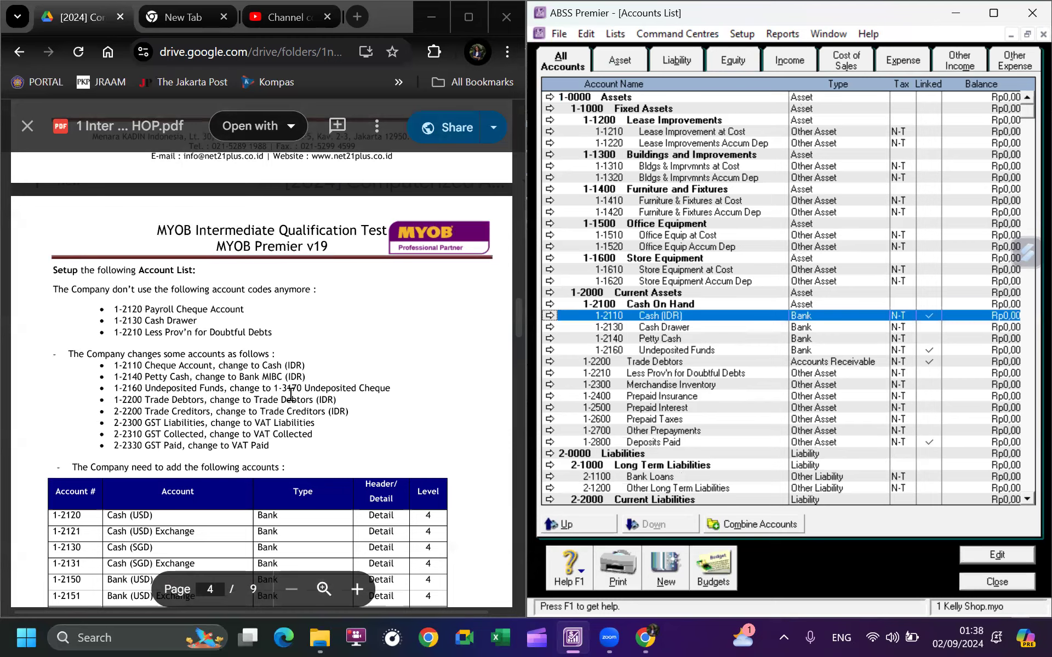
scroll(233, 301, "down", 5)
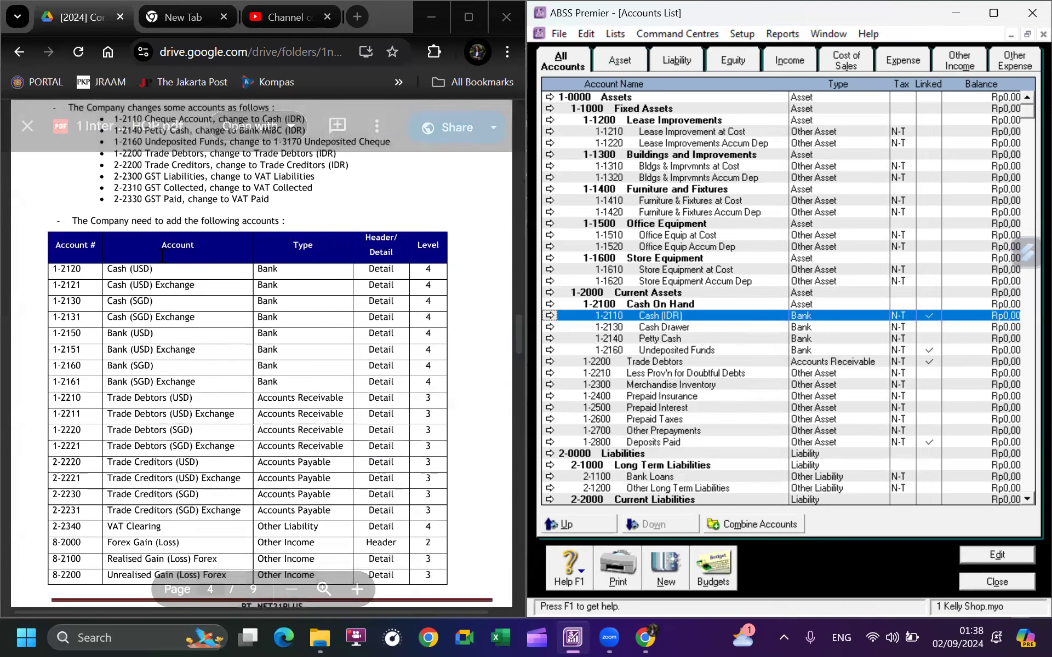
left_click_drag(72, 220, 280, 222)
- Create new account number 2120 named Cash (USD) in the Accounts List
left_click(717, 373)
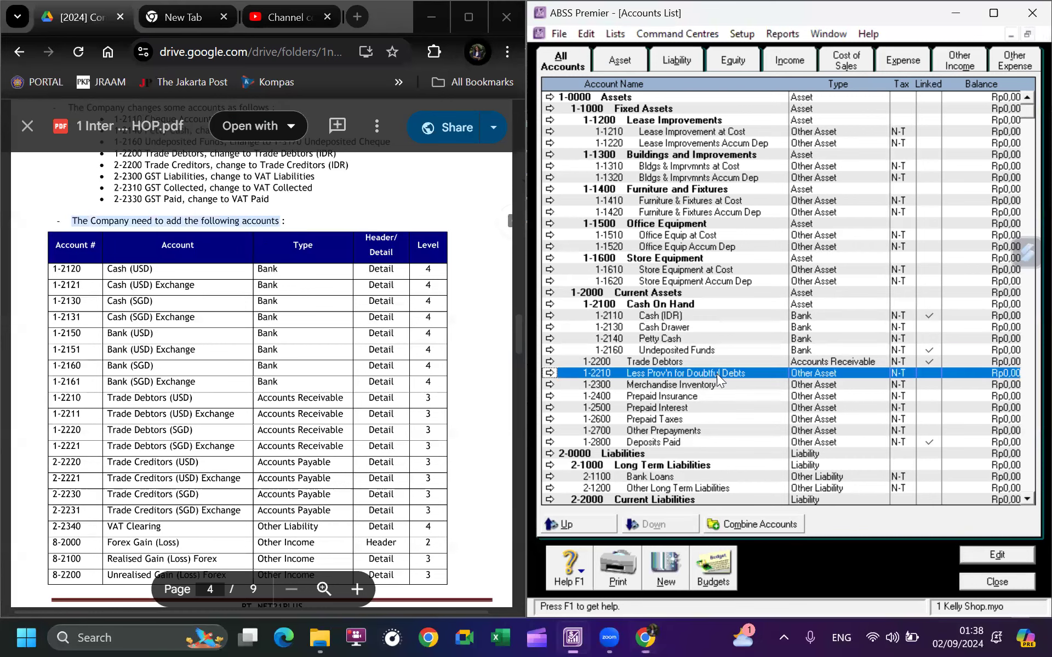
left_click(659, 577)
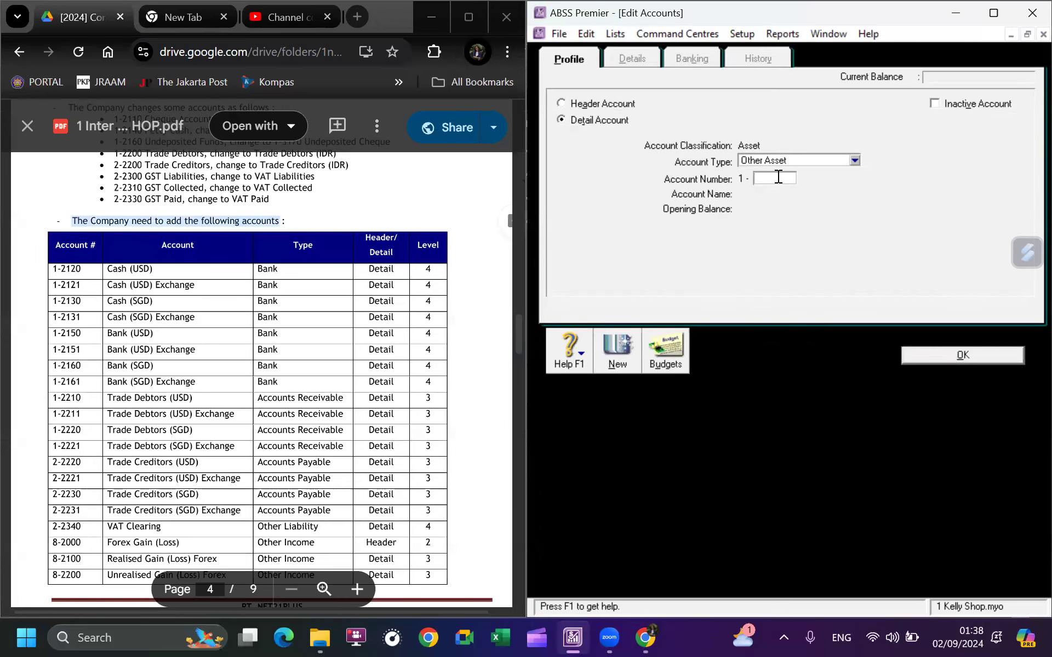
type("2120")
key("Tab")
type("C")
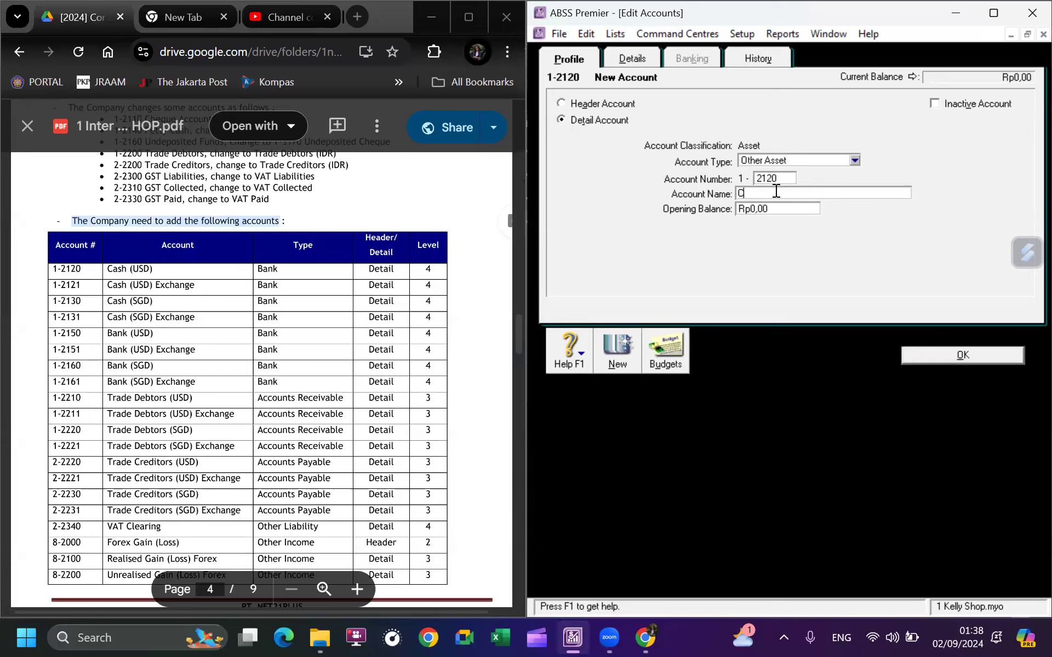
type("ash (USD)")
left_click(945, 354)
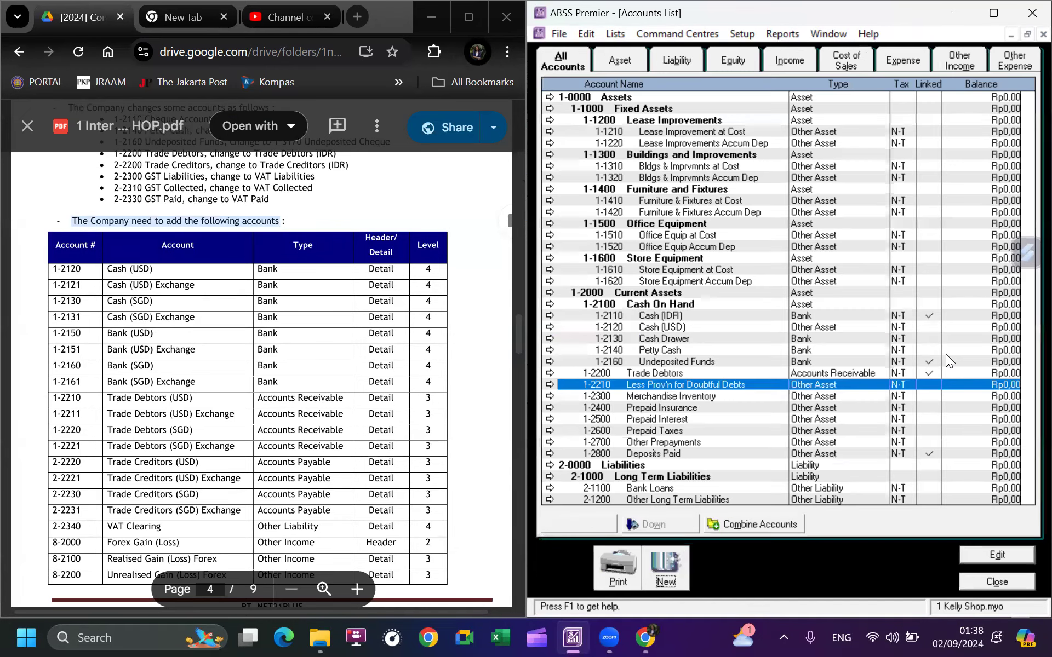
left_click(671, 328)
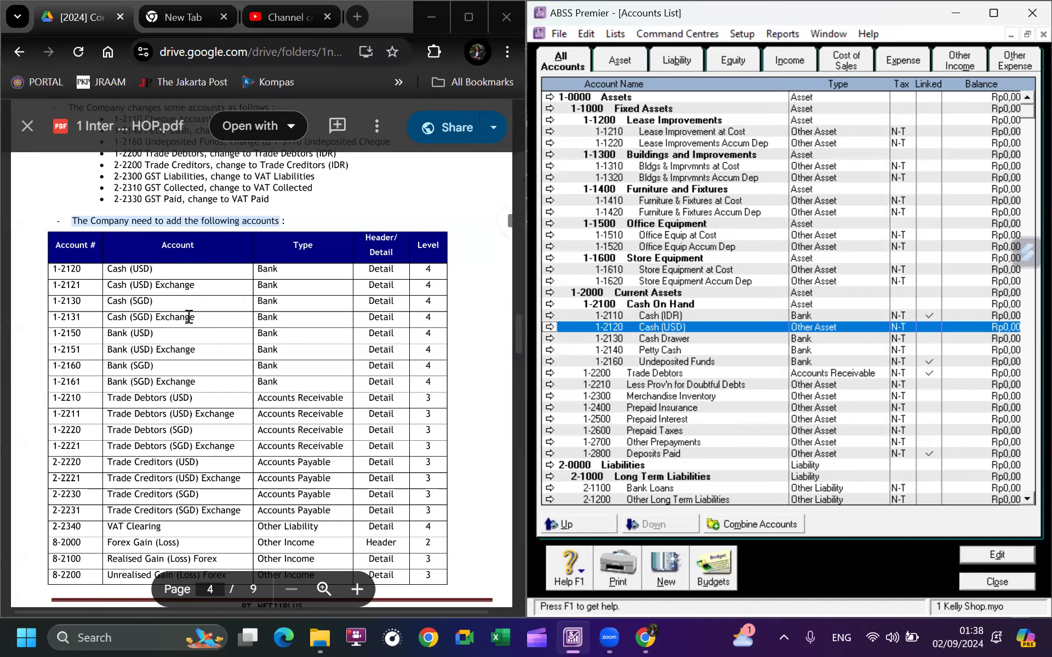
scroll(189, 316, "down", 3)
scroll(189, 317, "down", 6)
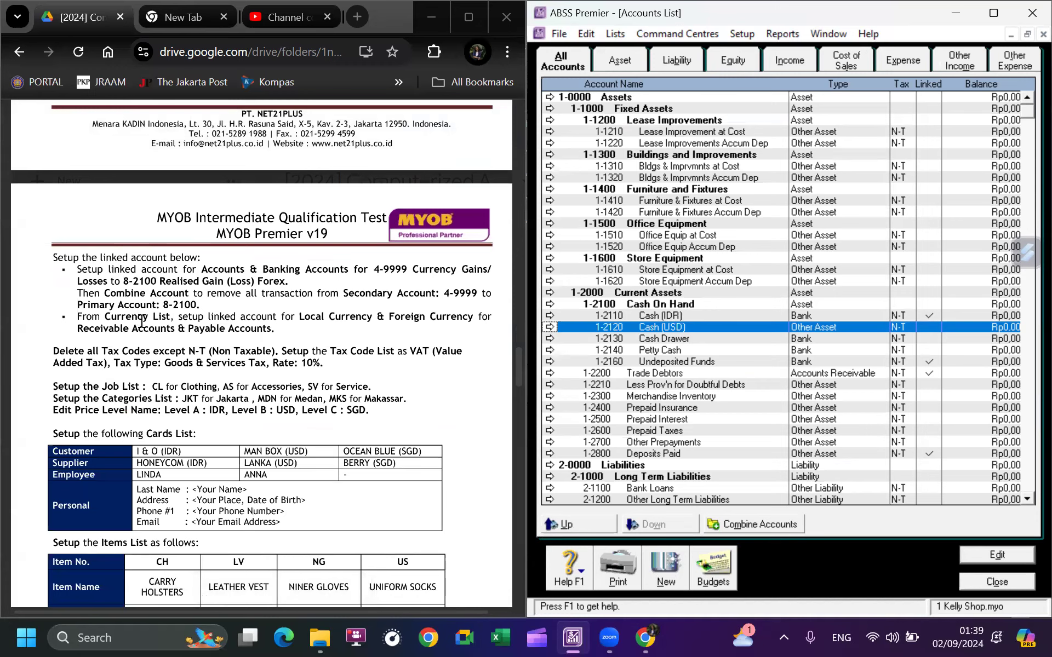
scroll(143, 324, "up", 3)
scroll(143, 324, "up", 2)
left_click(445, 353)
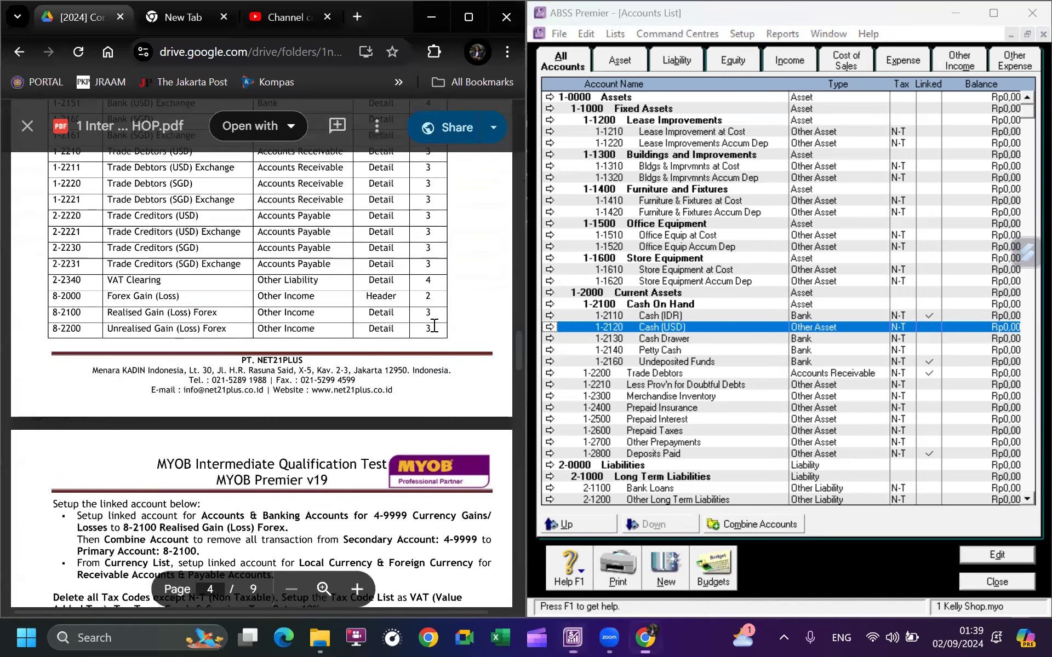
scroll(444, 353, "up", 2)
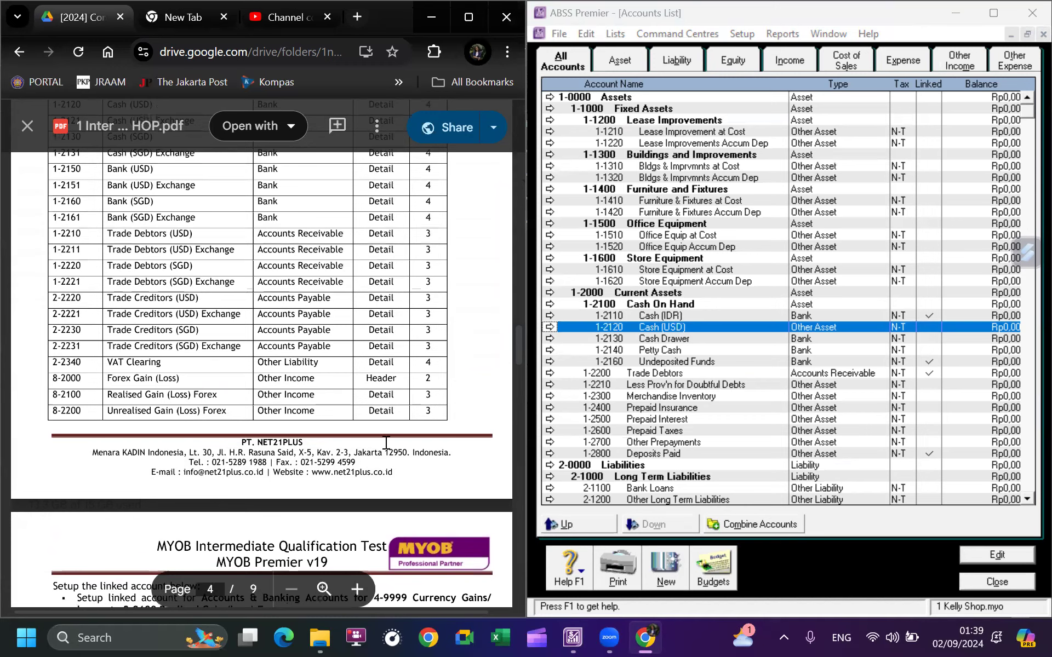
scroll(378, 444, "down", 5)
scroll(167, 323, "up", 5)
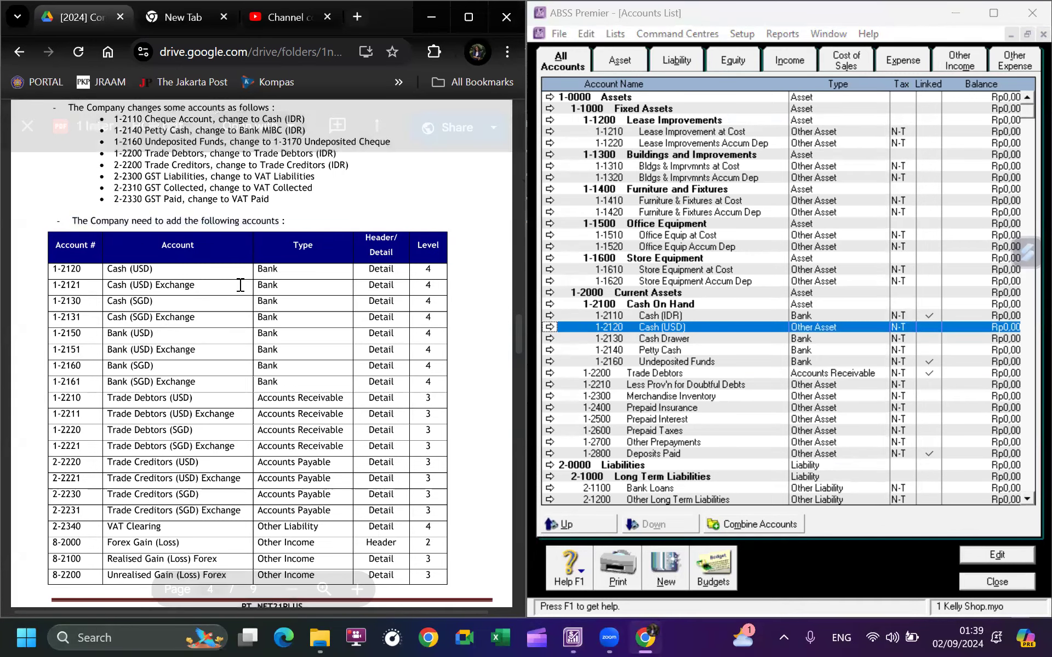
scroll(240, 285, "down", 7)
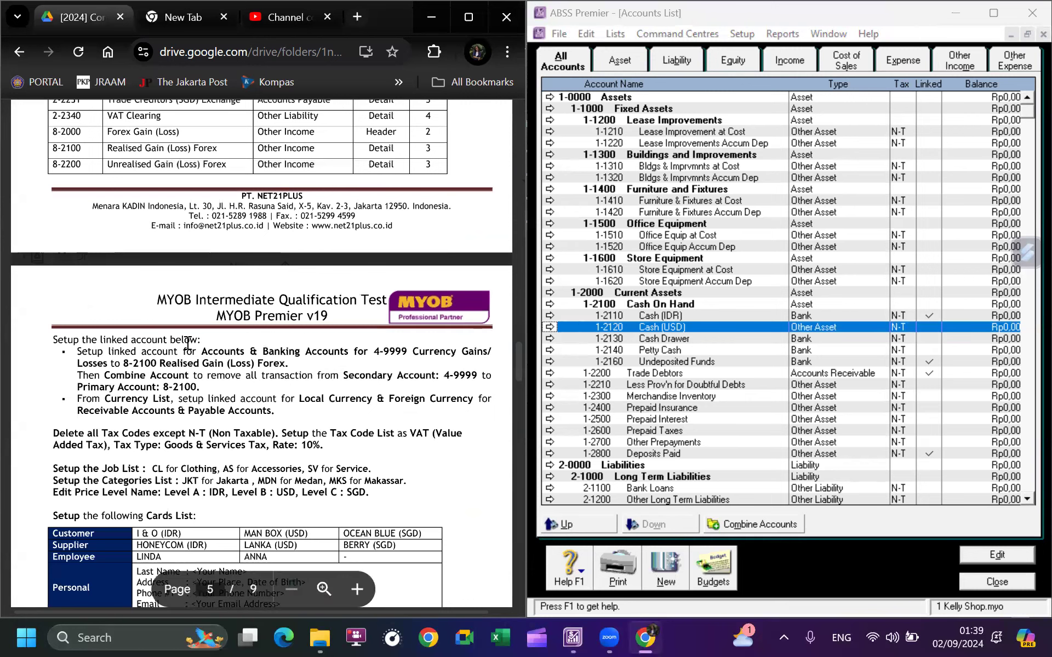